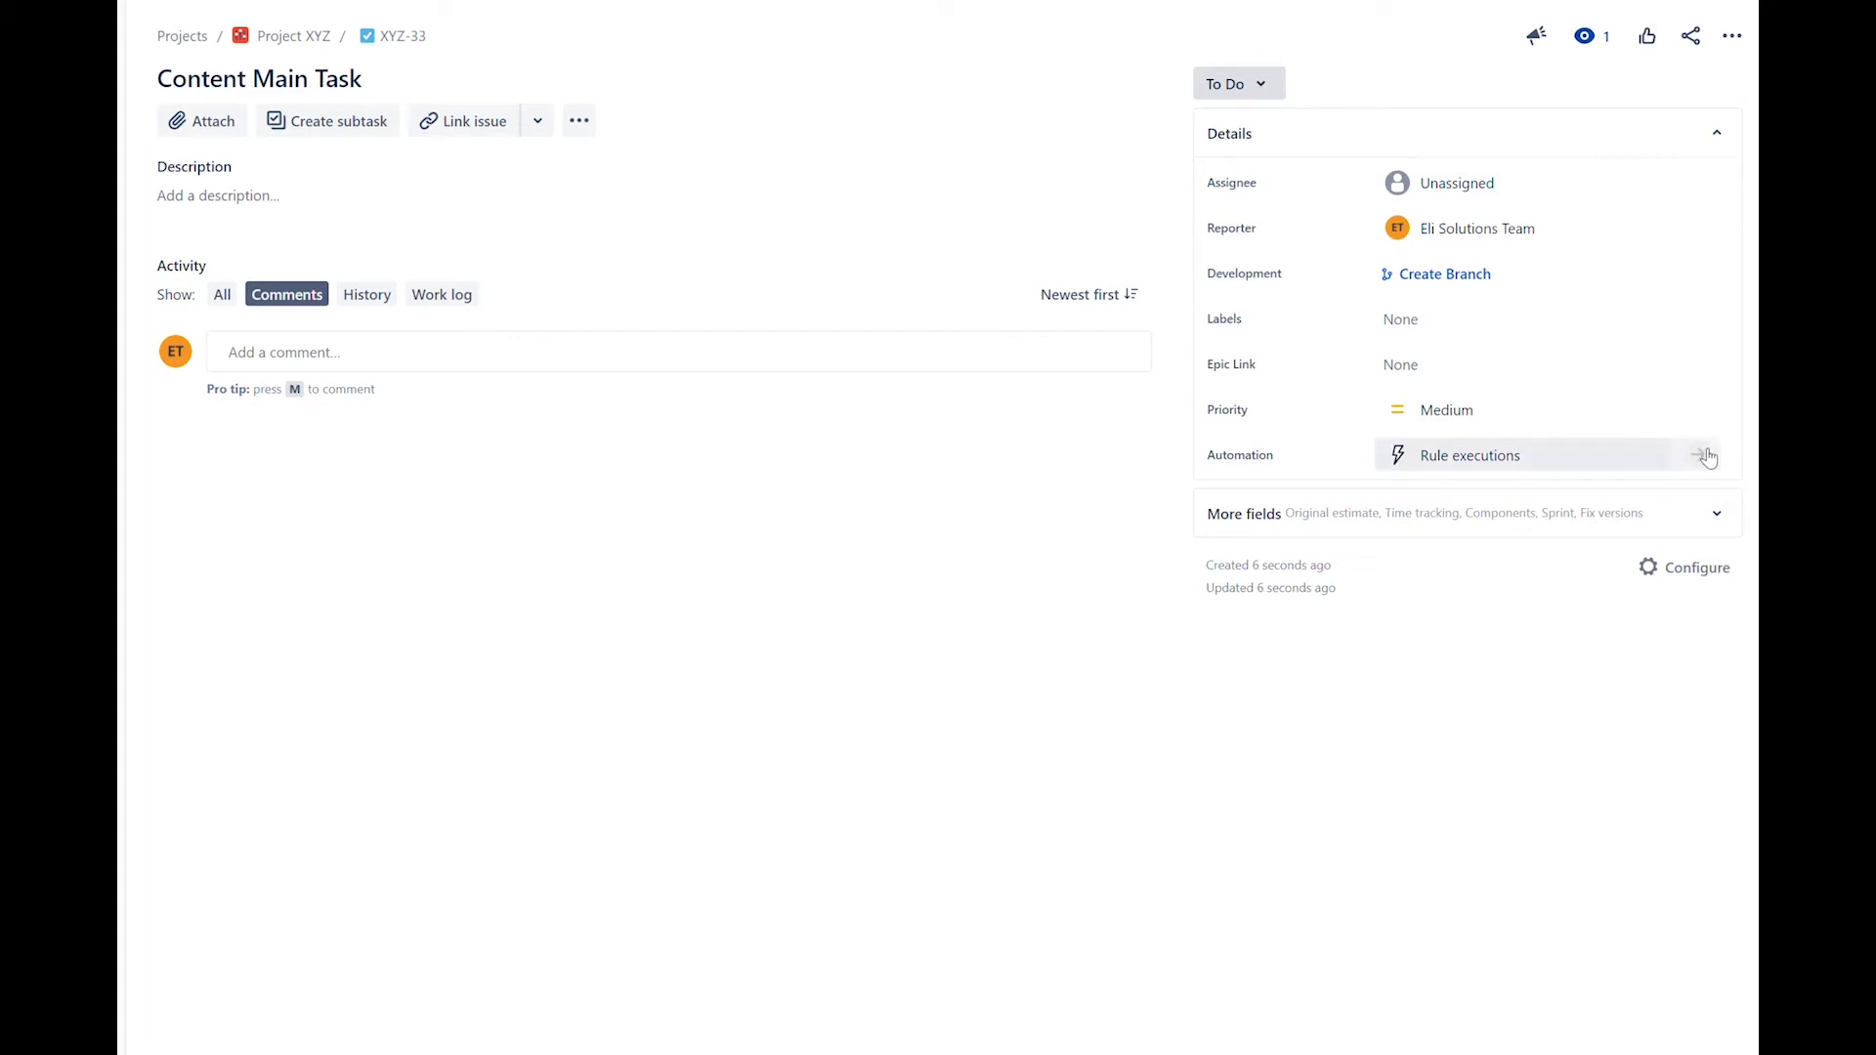
# - Run the Create Content Sub-tasks rule on the Content Main Task from its Automation panel
pyautogui.click(1235, 228)
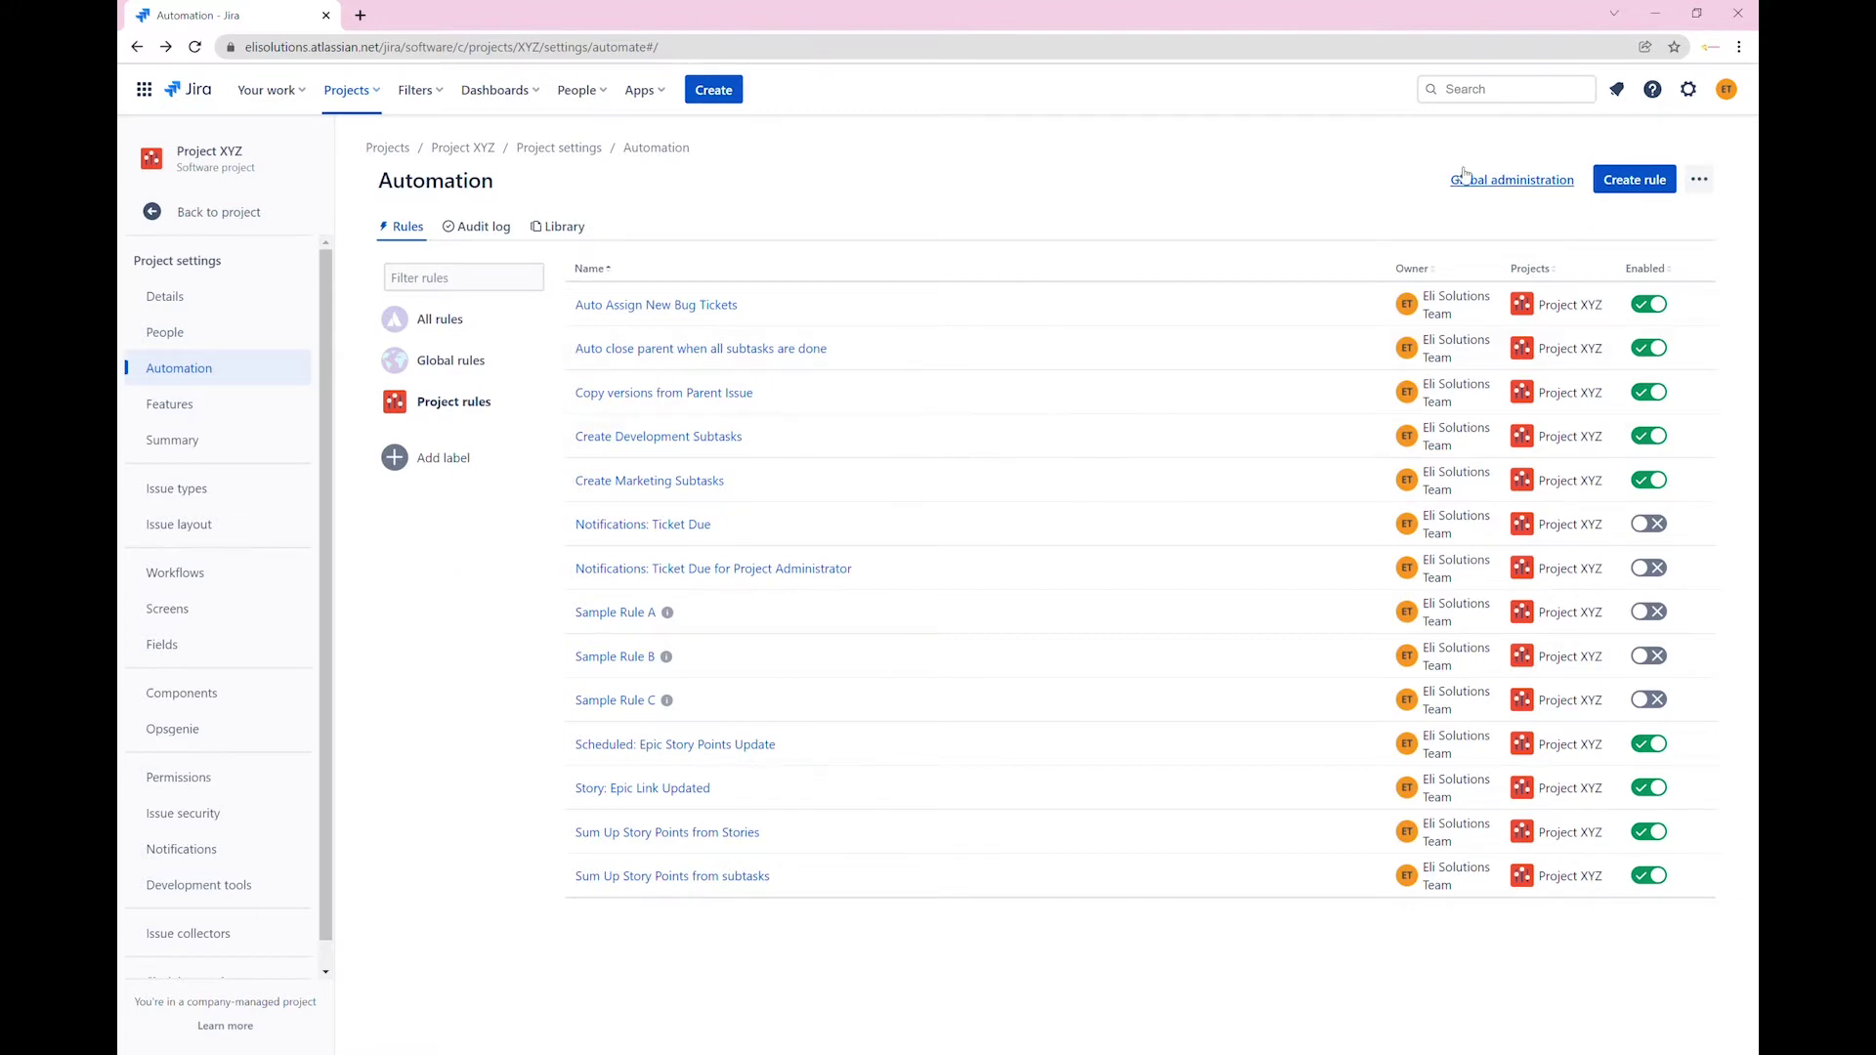
# - Create a new rule with a Manual trigger that only the Developers group can run, and save it
pyautogui.click(1632, 194)
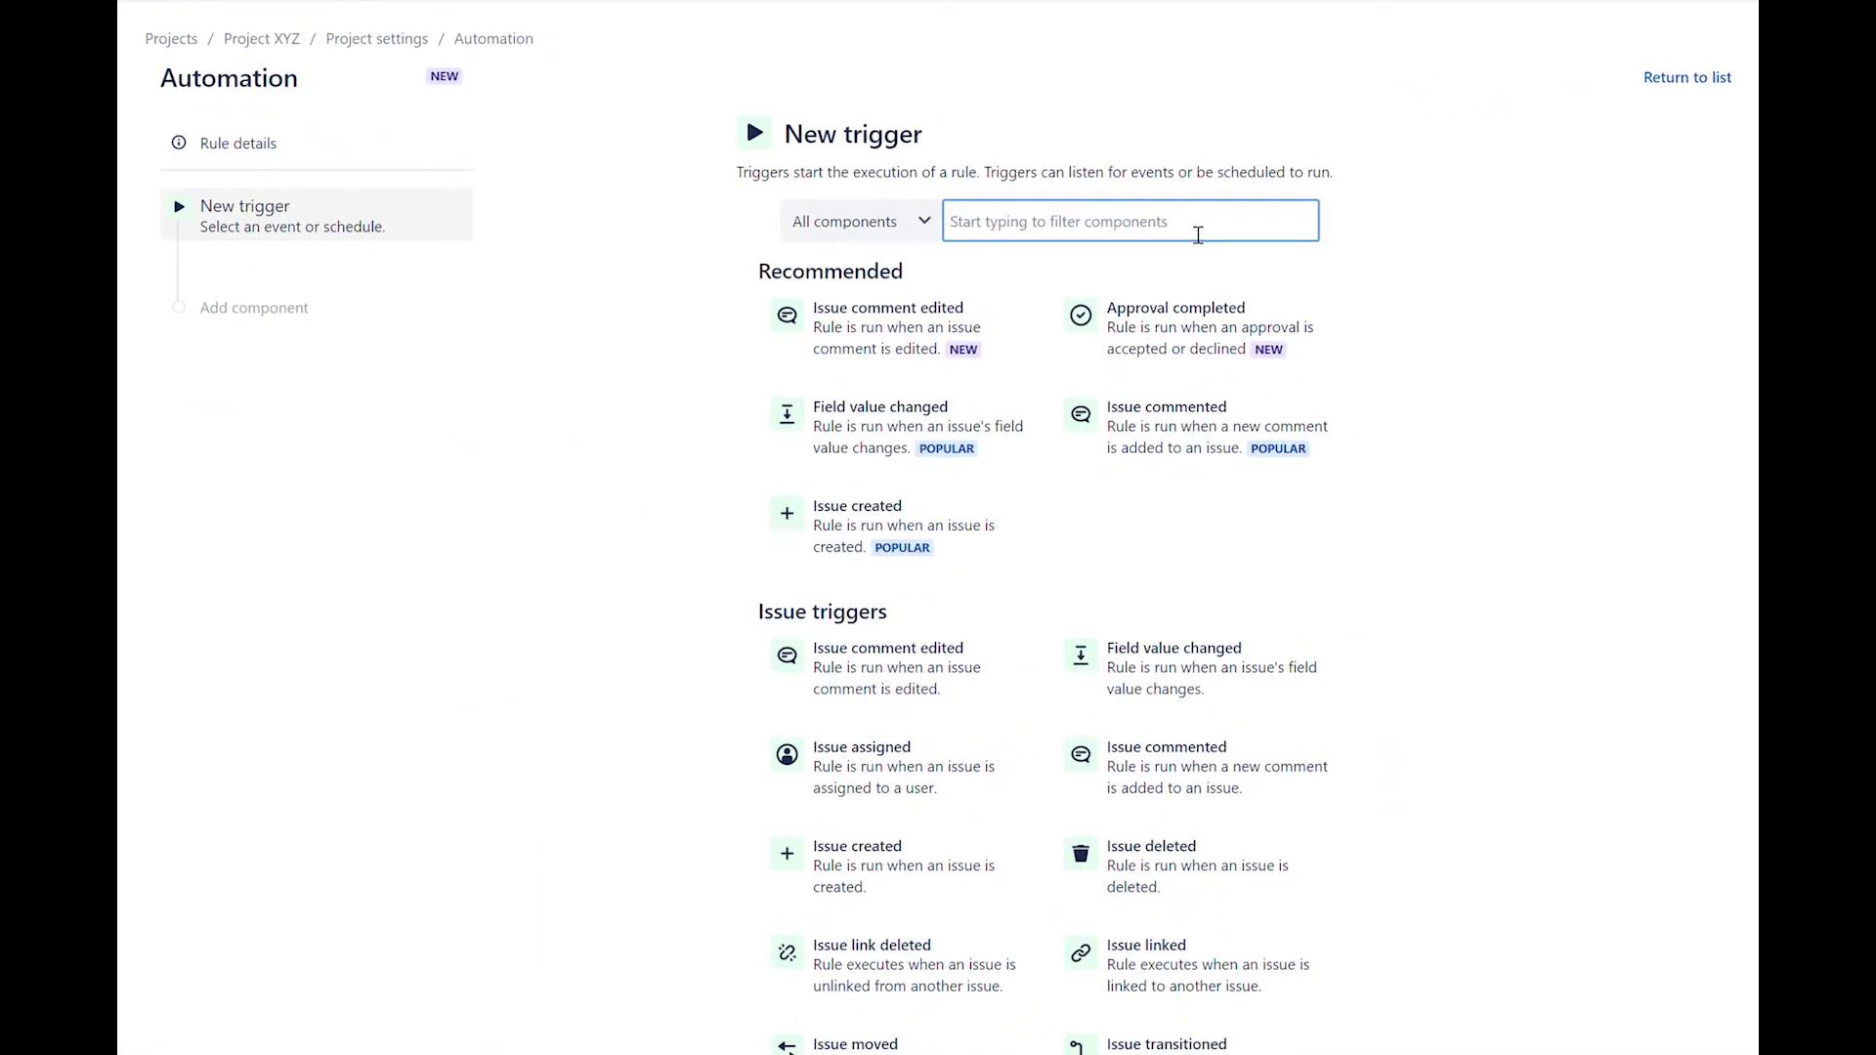
pyautogui.write('manual')
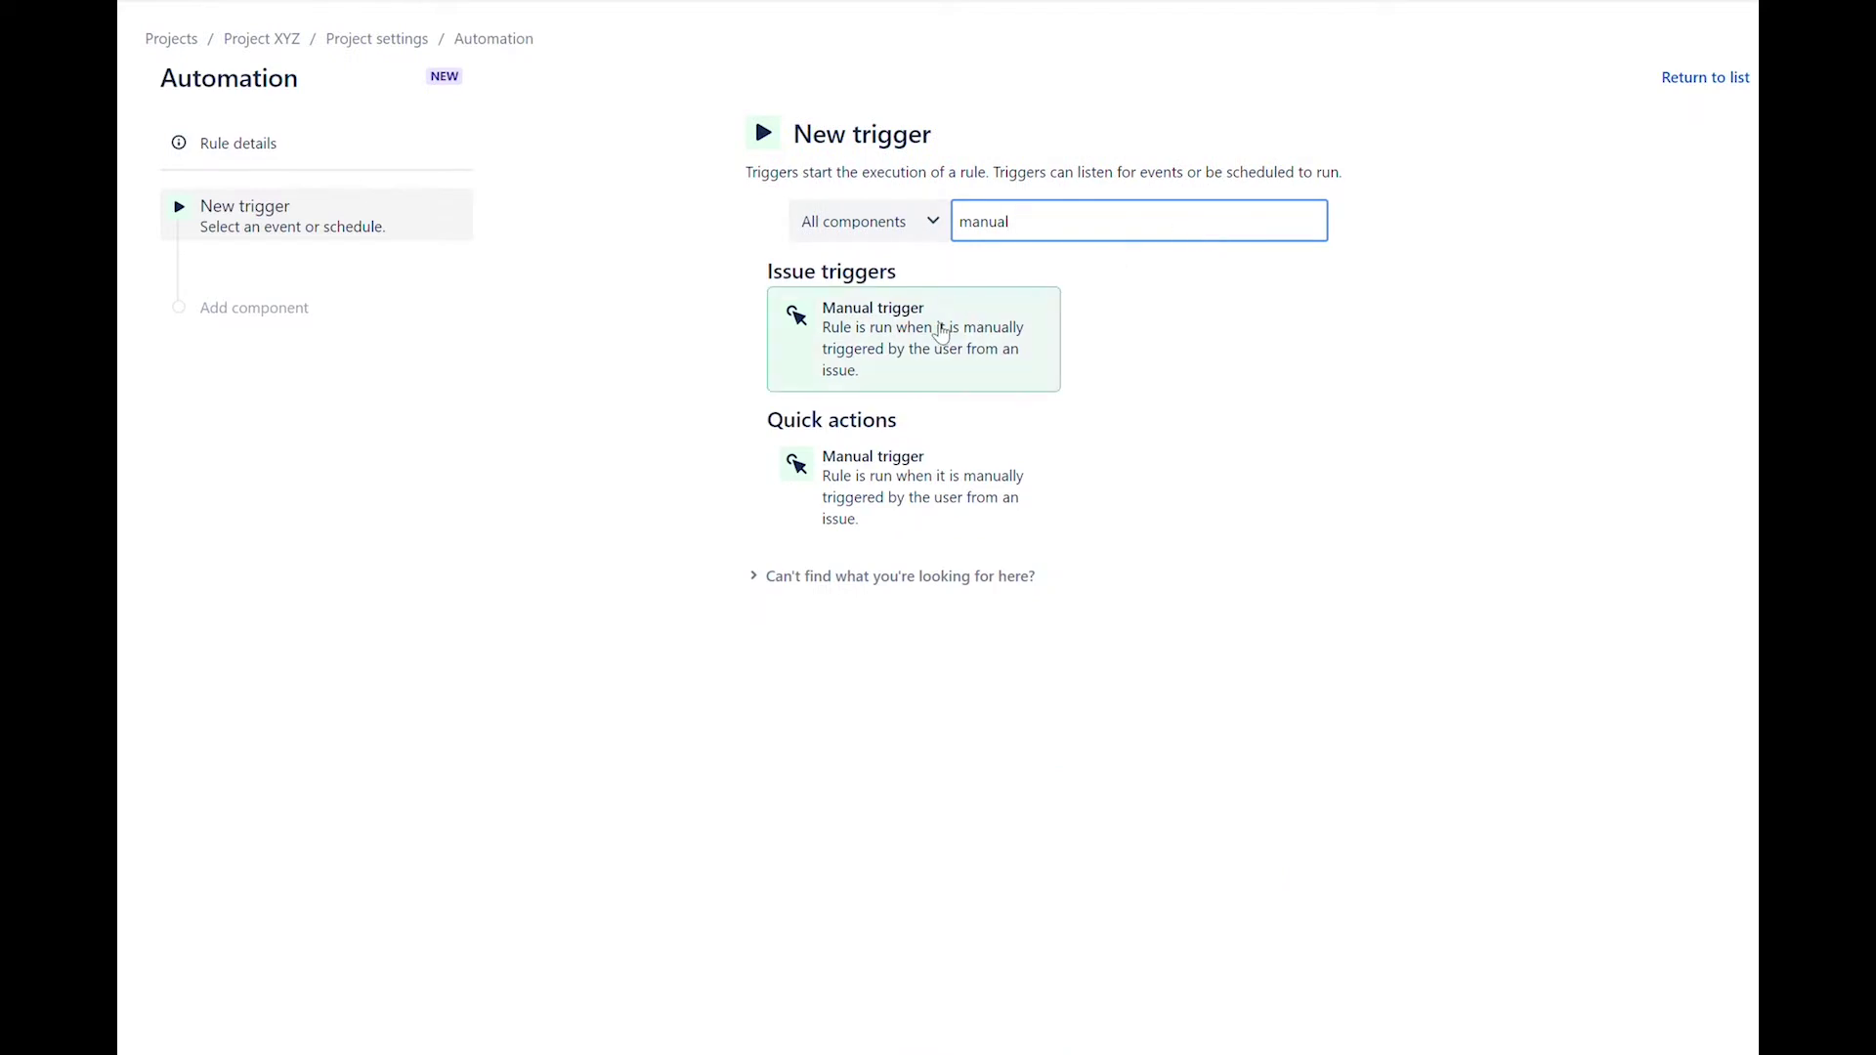
pyautogui.click(940, 333)
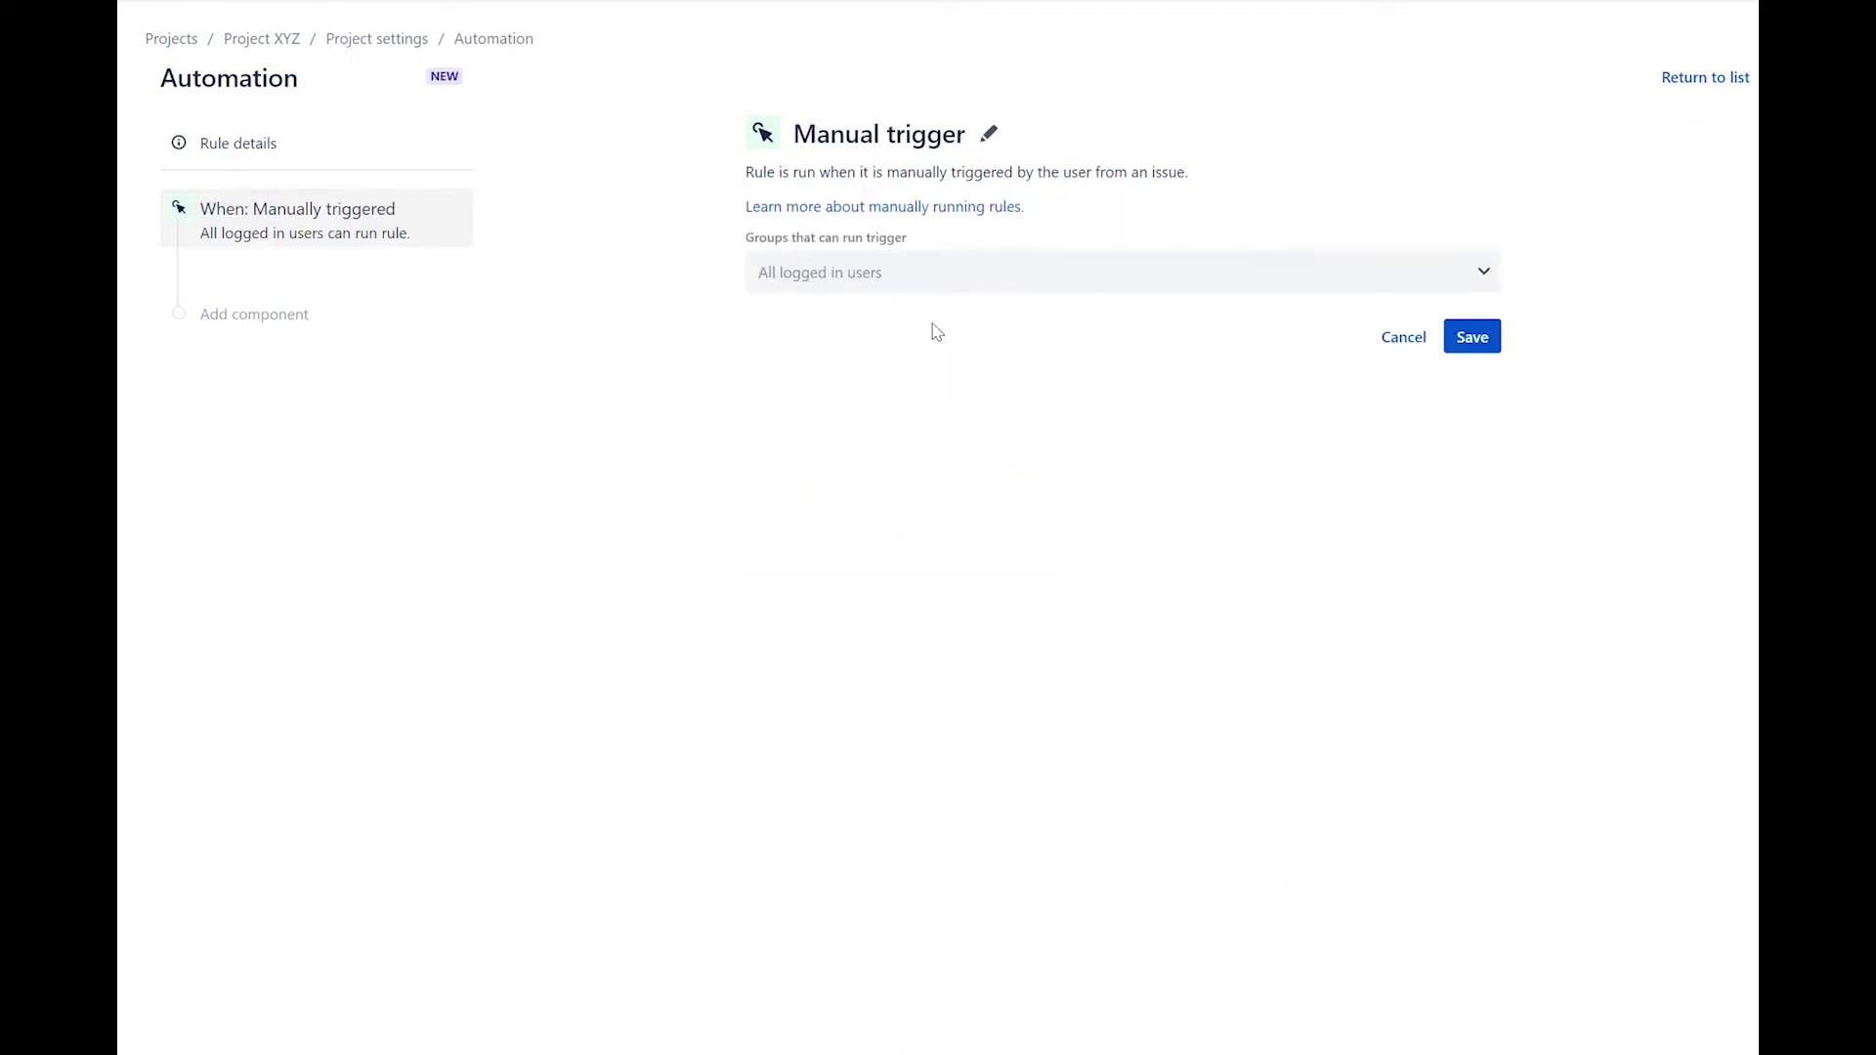
pyautogui.click(1049, 284)
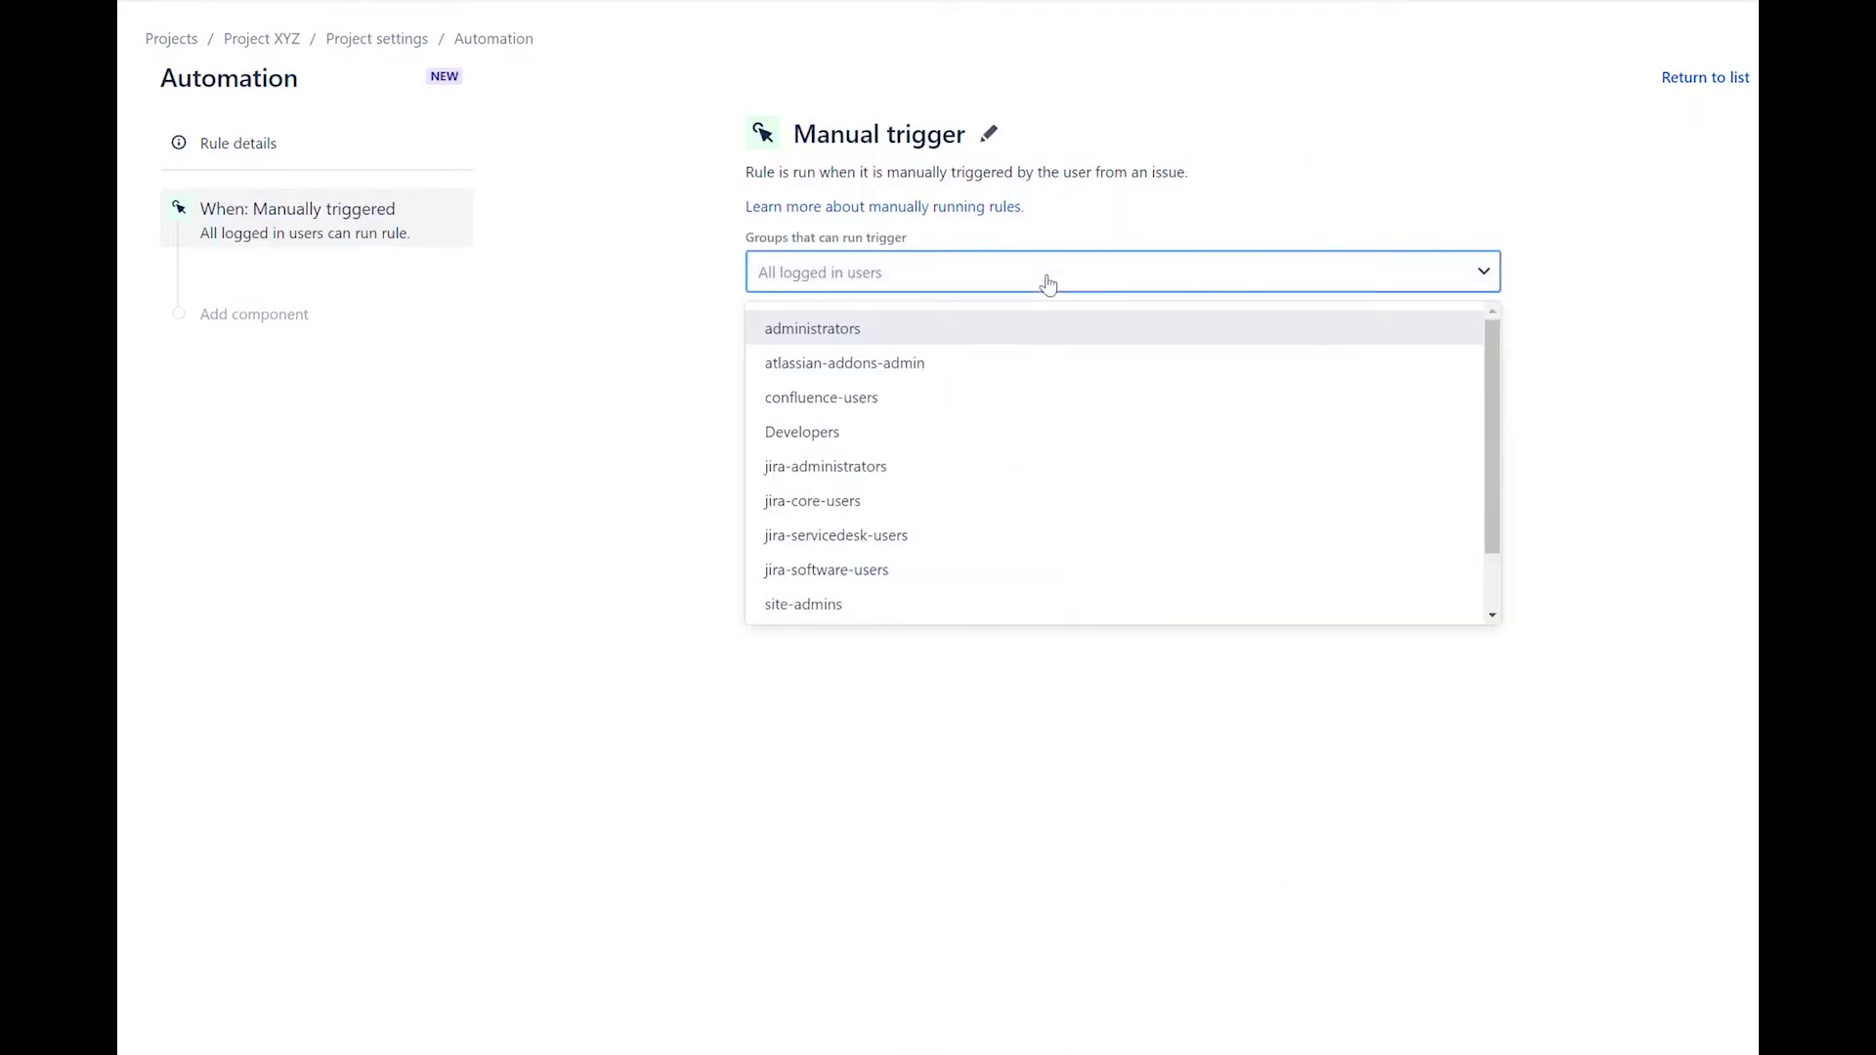
pyautogui.click(899, 434)
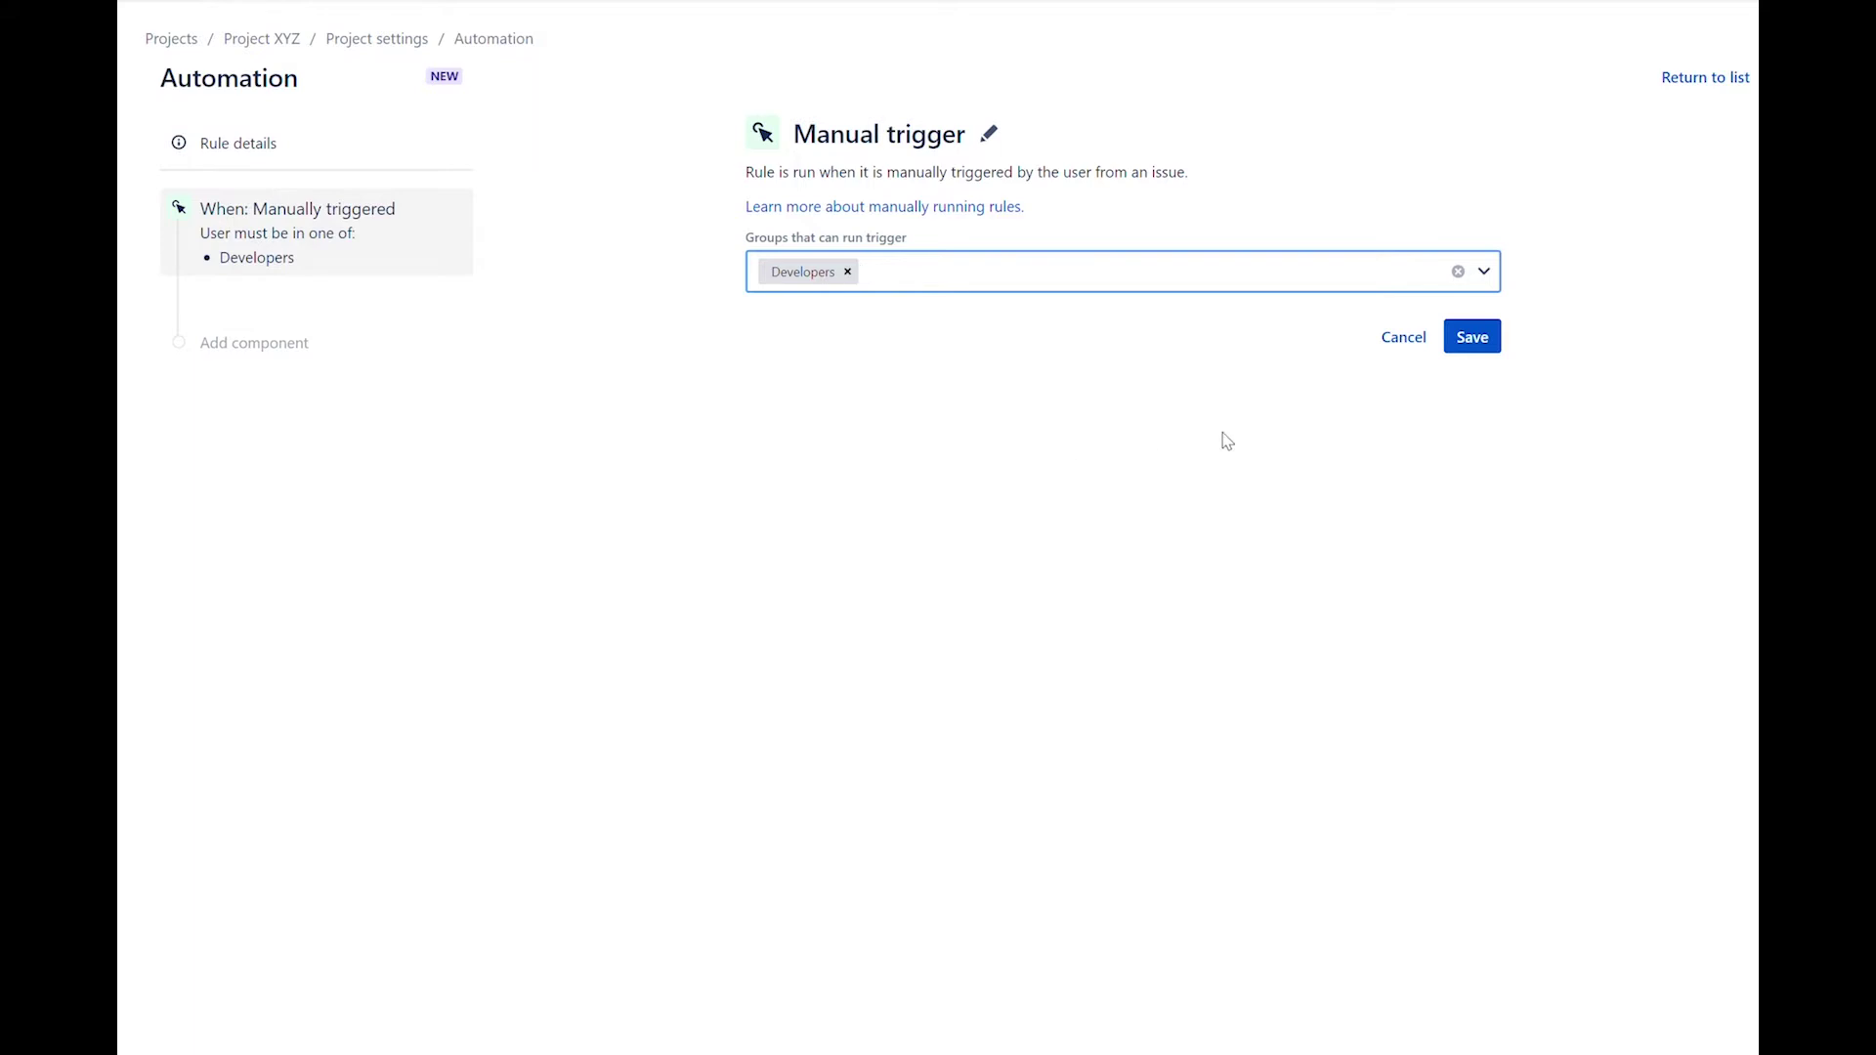
pyautogui.click(1476, 348)
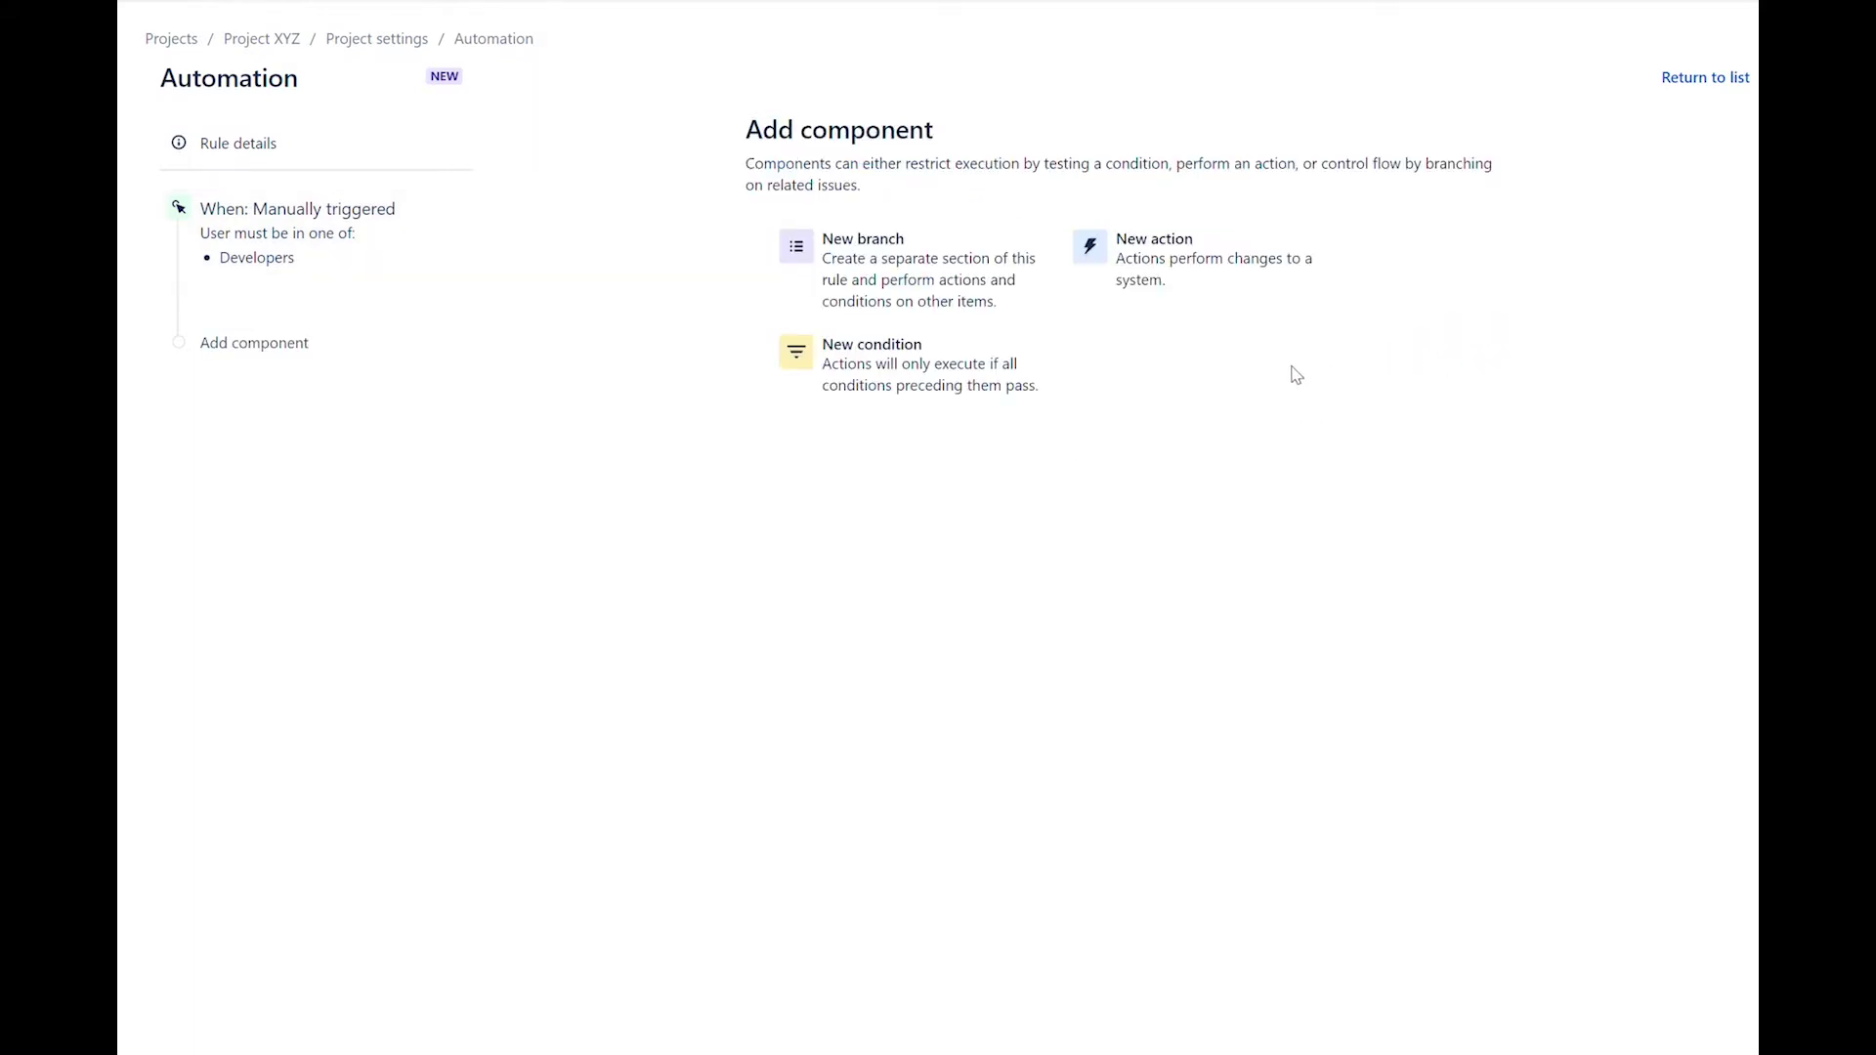
# - Add a Create sub-tasks action whose first sub-task is named Design
pyautogui.click(1161, 287)
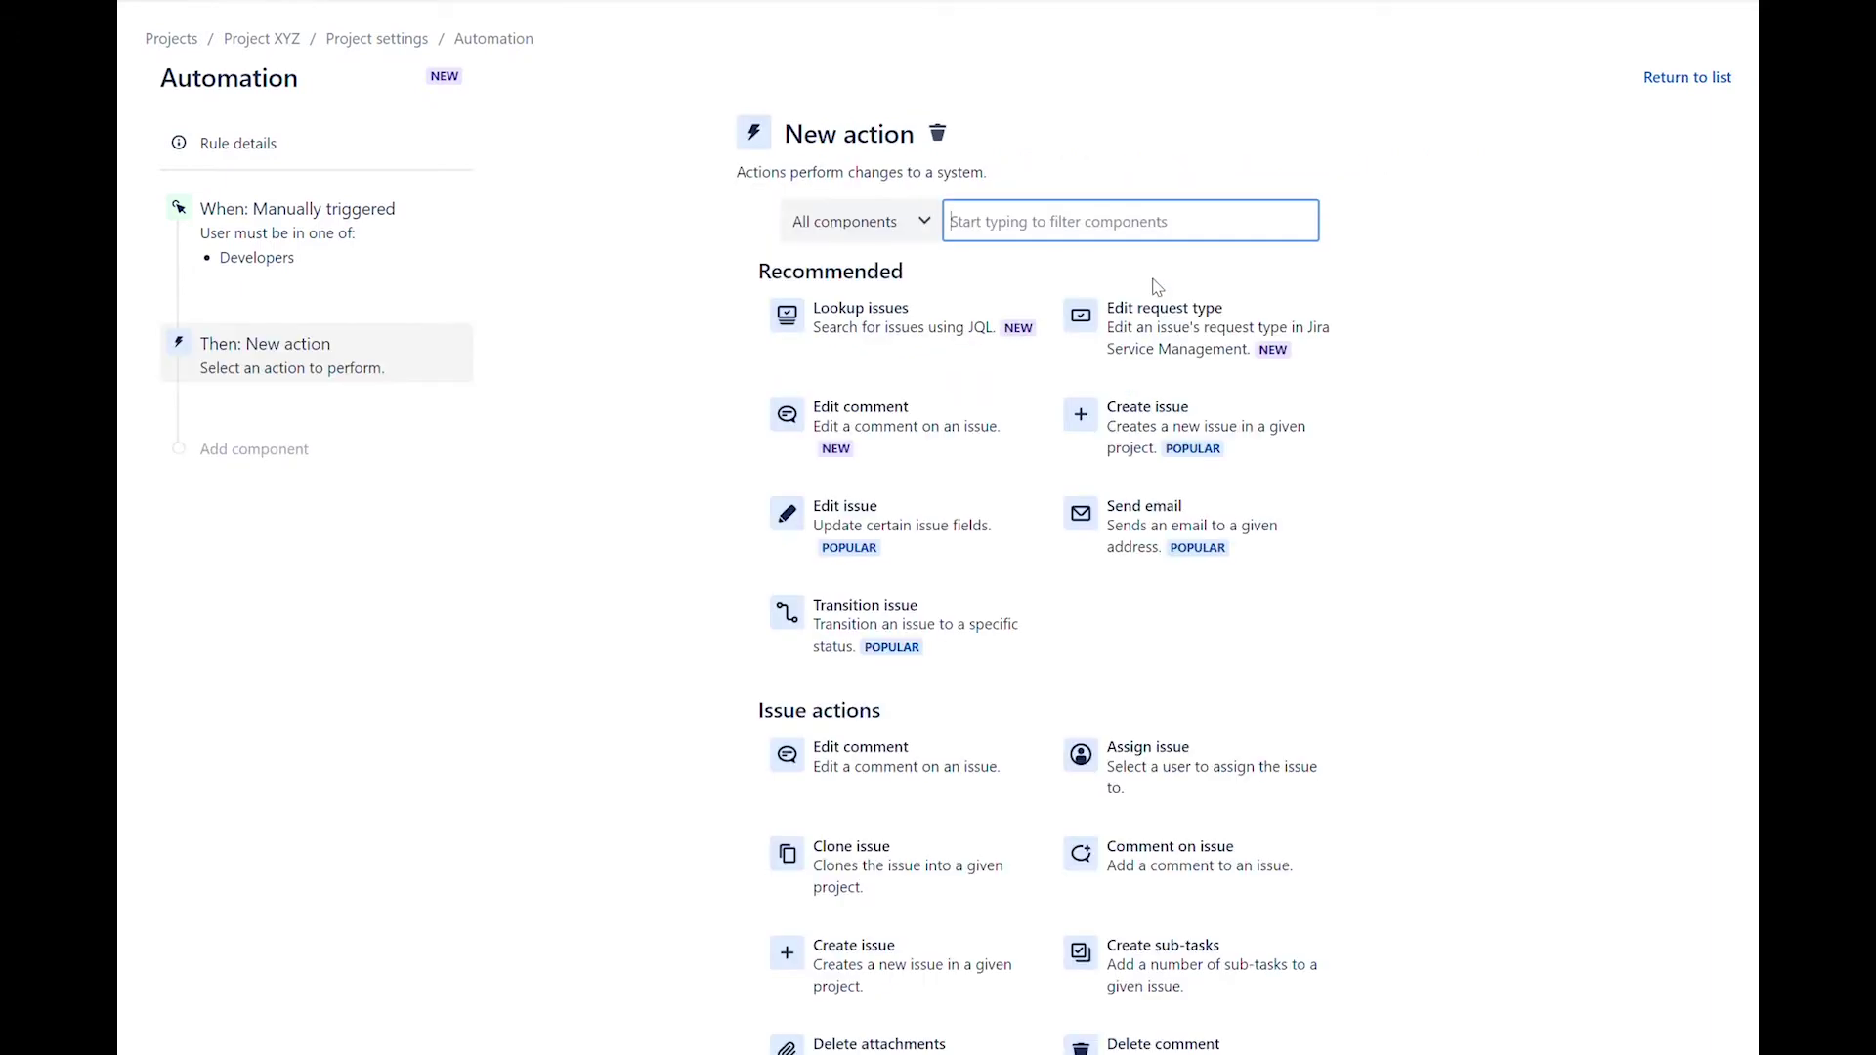
pyautogui.write('cre')
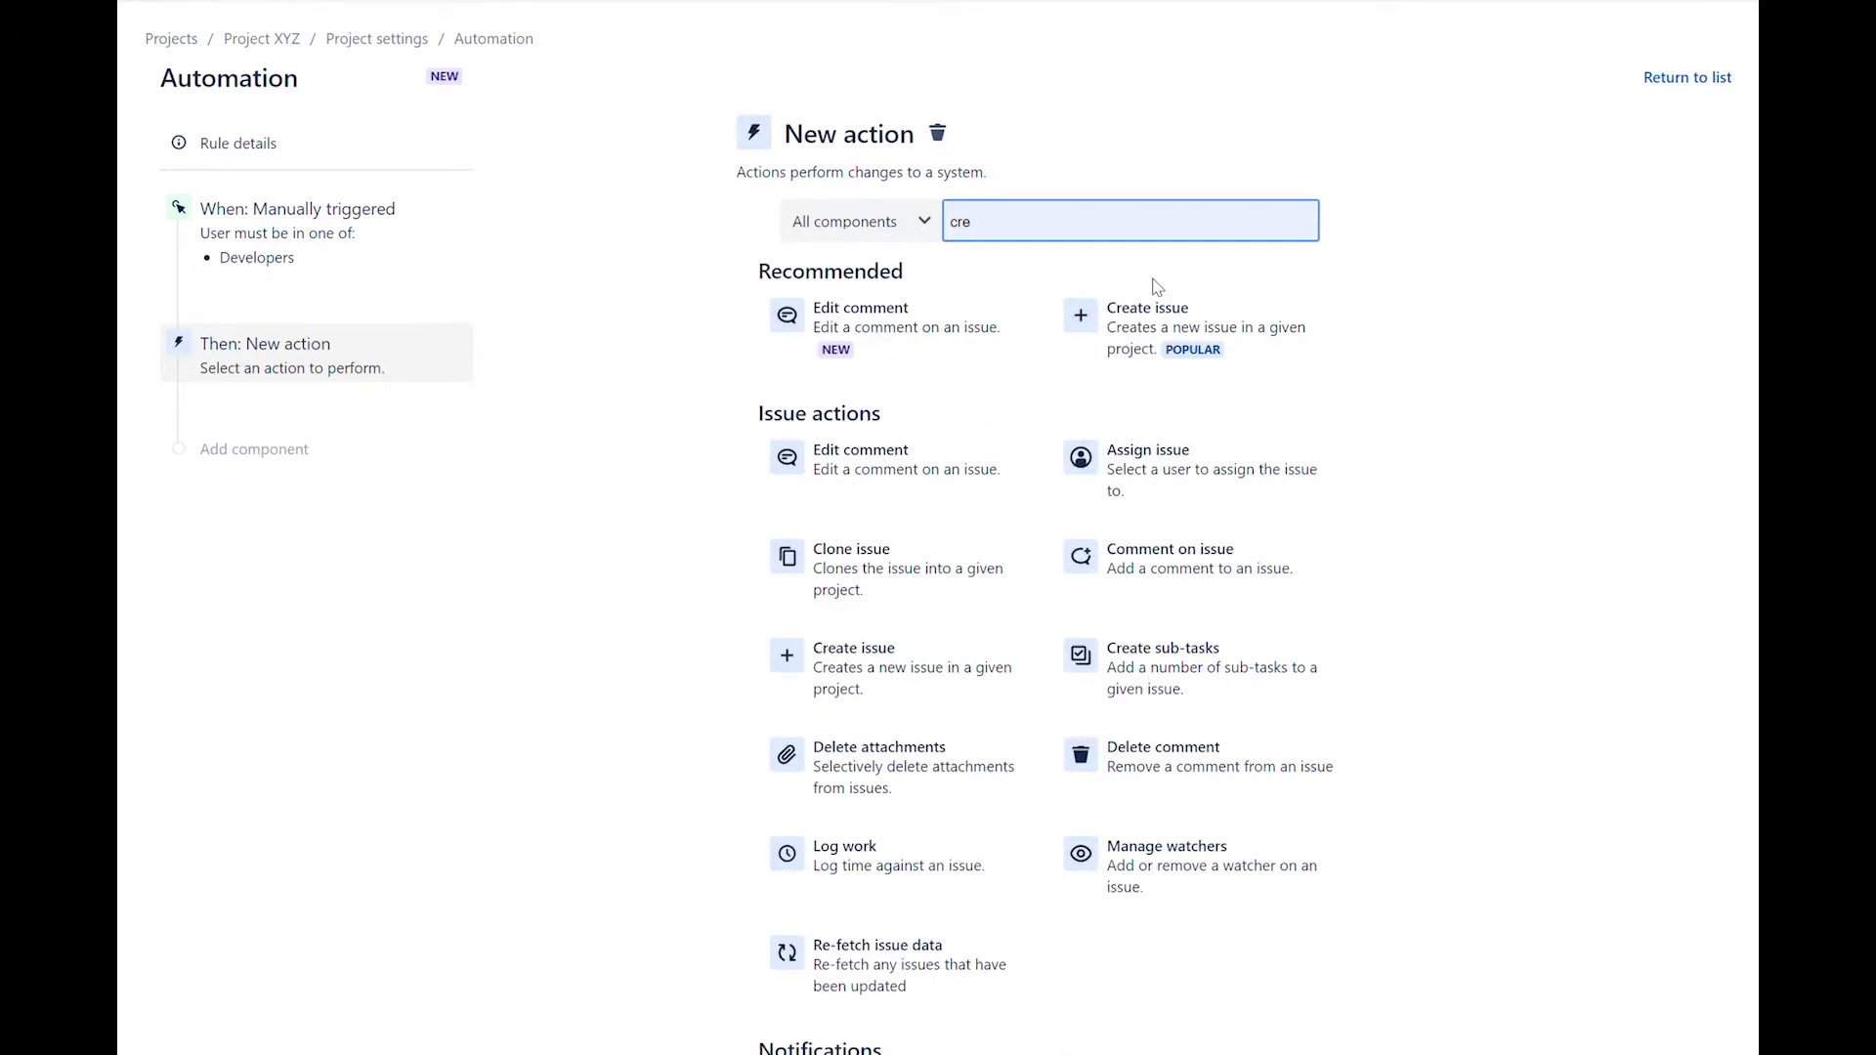
pyautogui.write('ate')
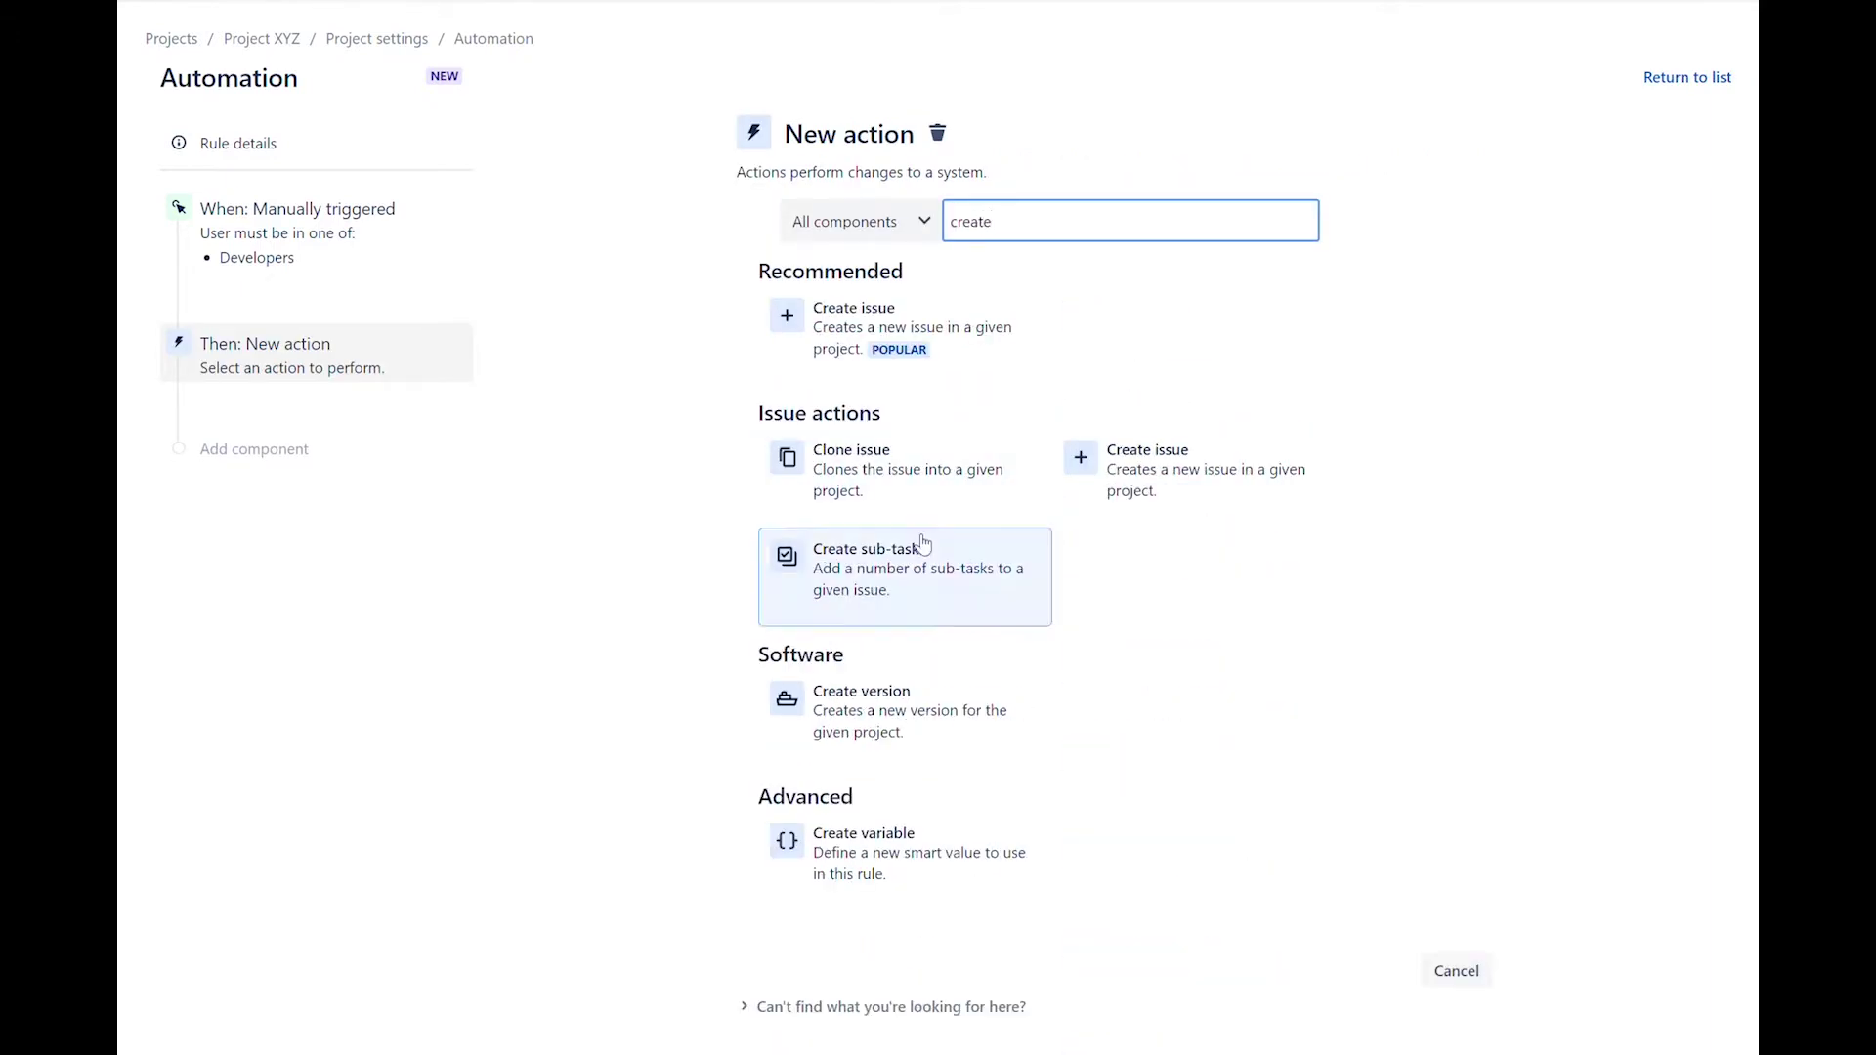
pyautogui.click(897, 559)
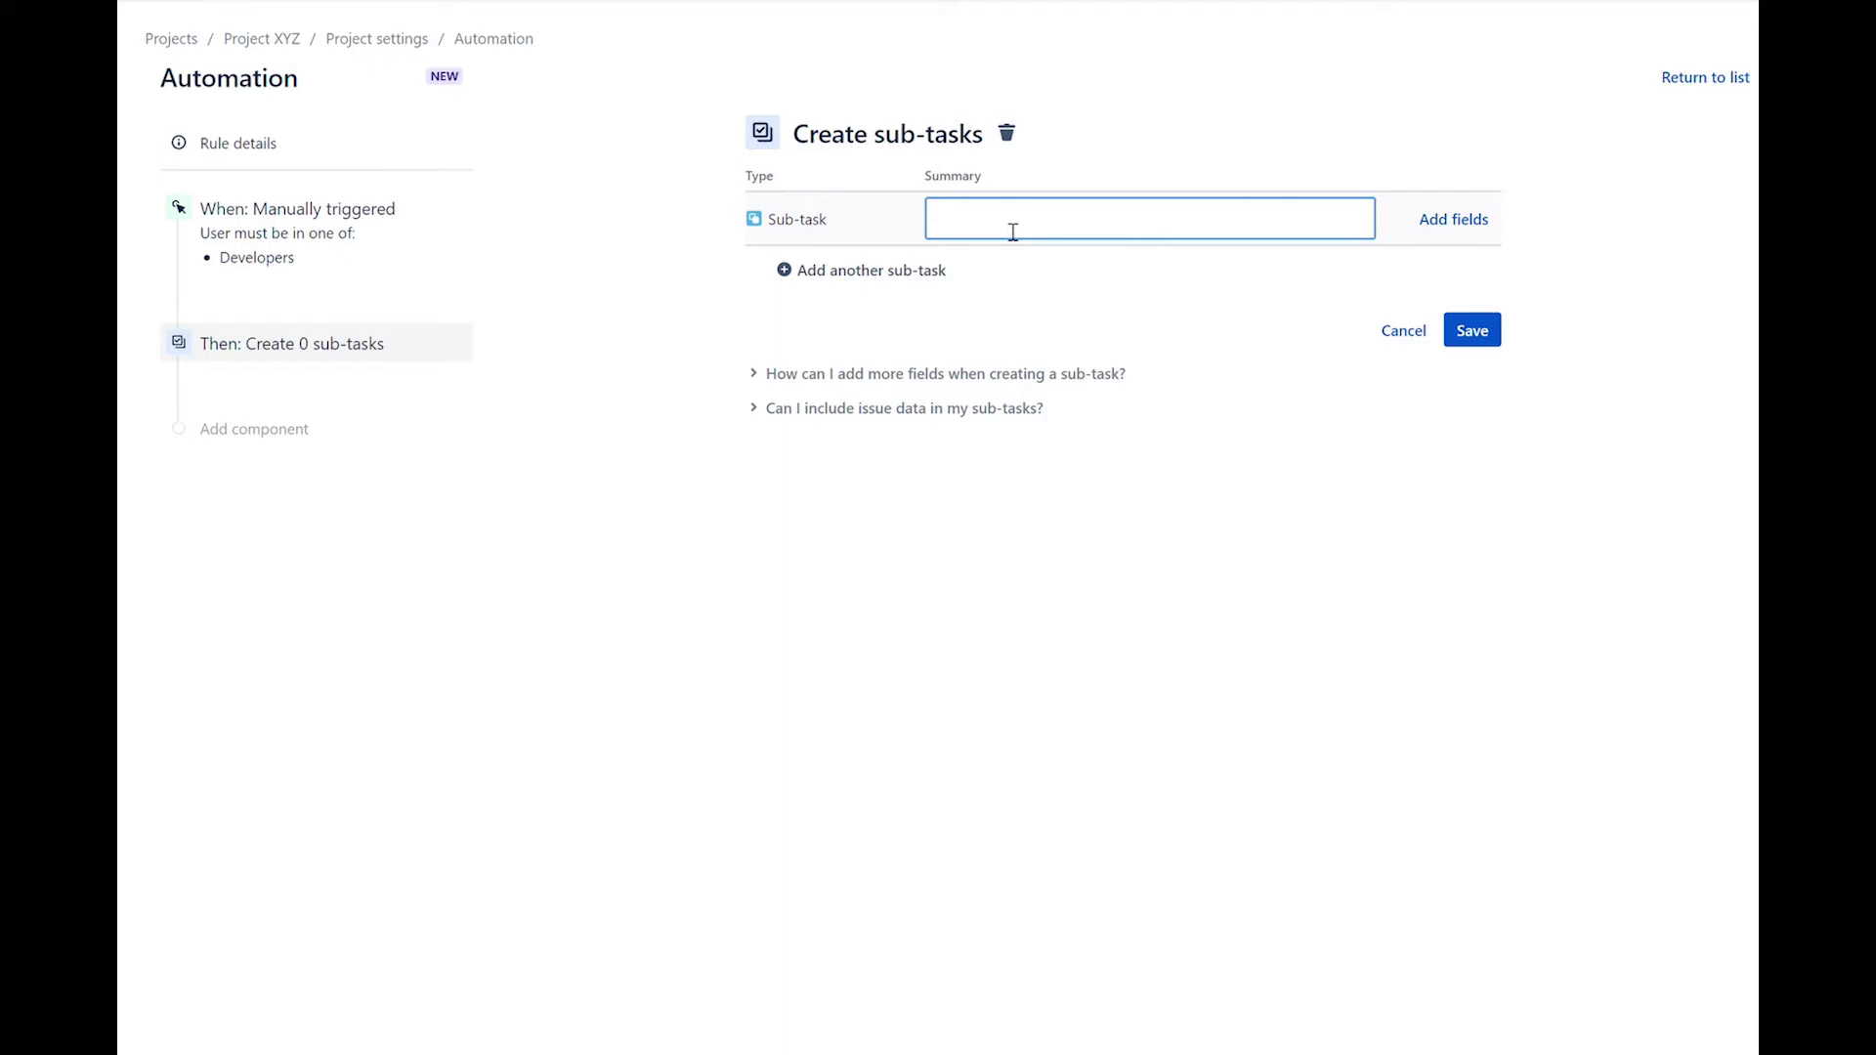
pyautogui.write('Design')
# - Add sub-tasks Develop, Test and Deploy, then save the action
pyautogui.click(880, 278)
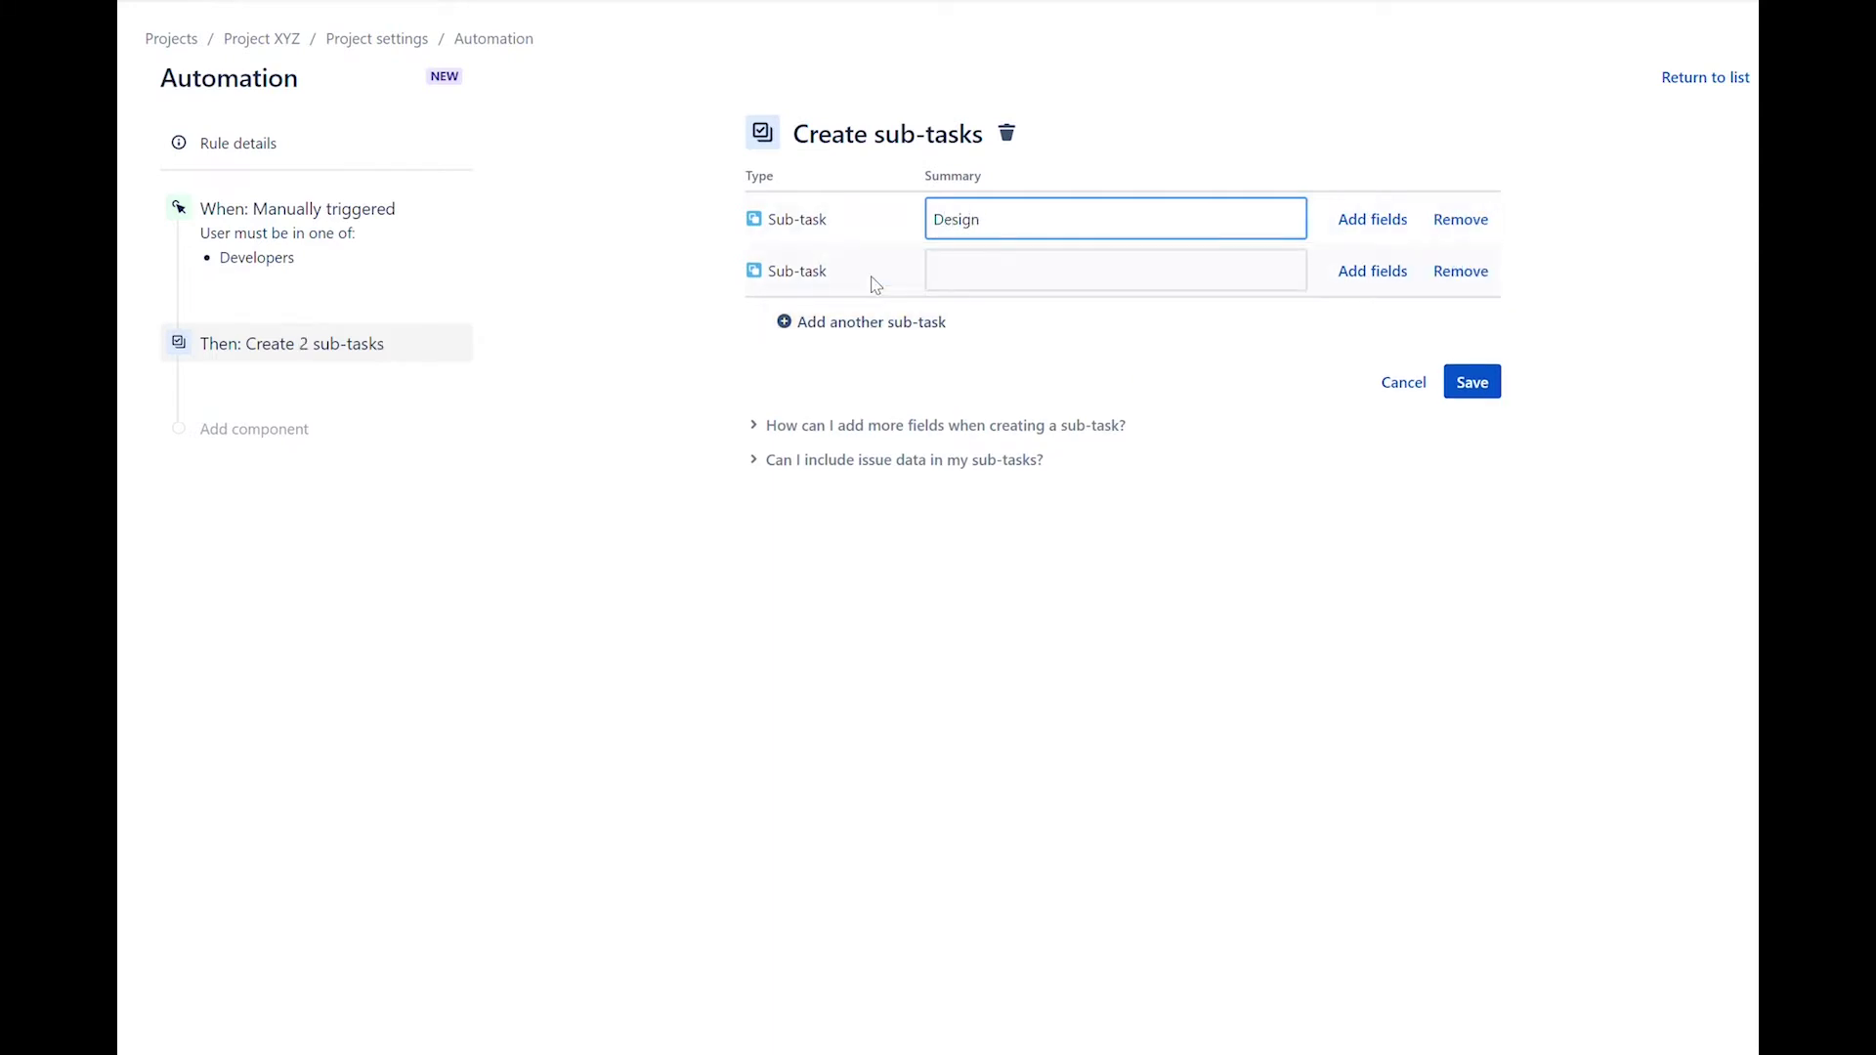
pyautogui.click(993, 283)
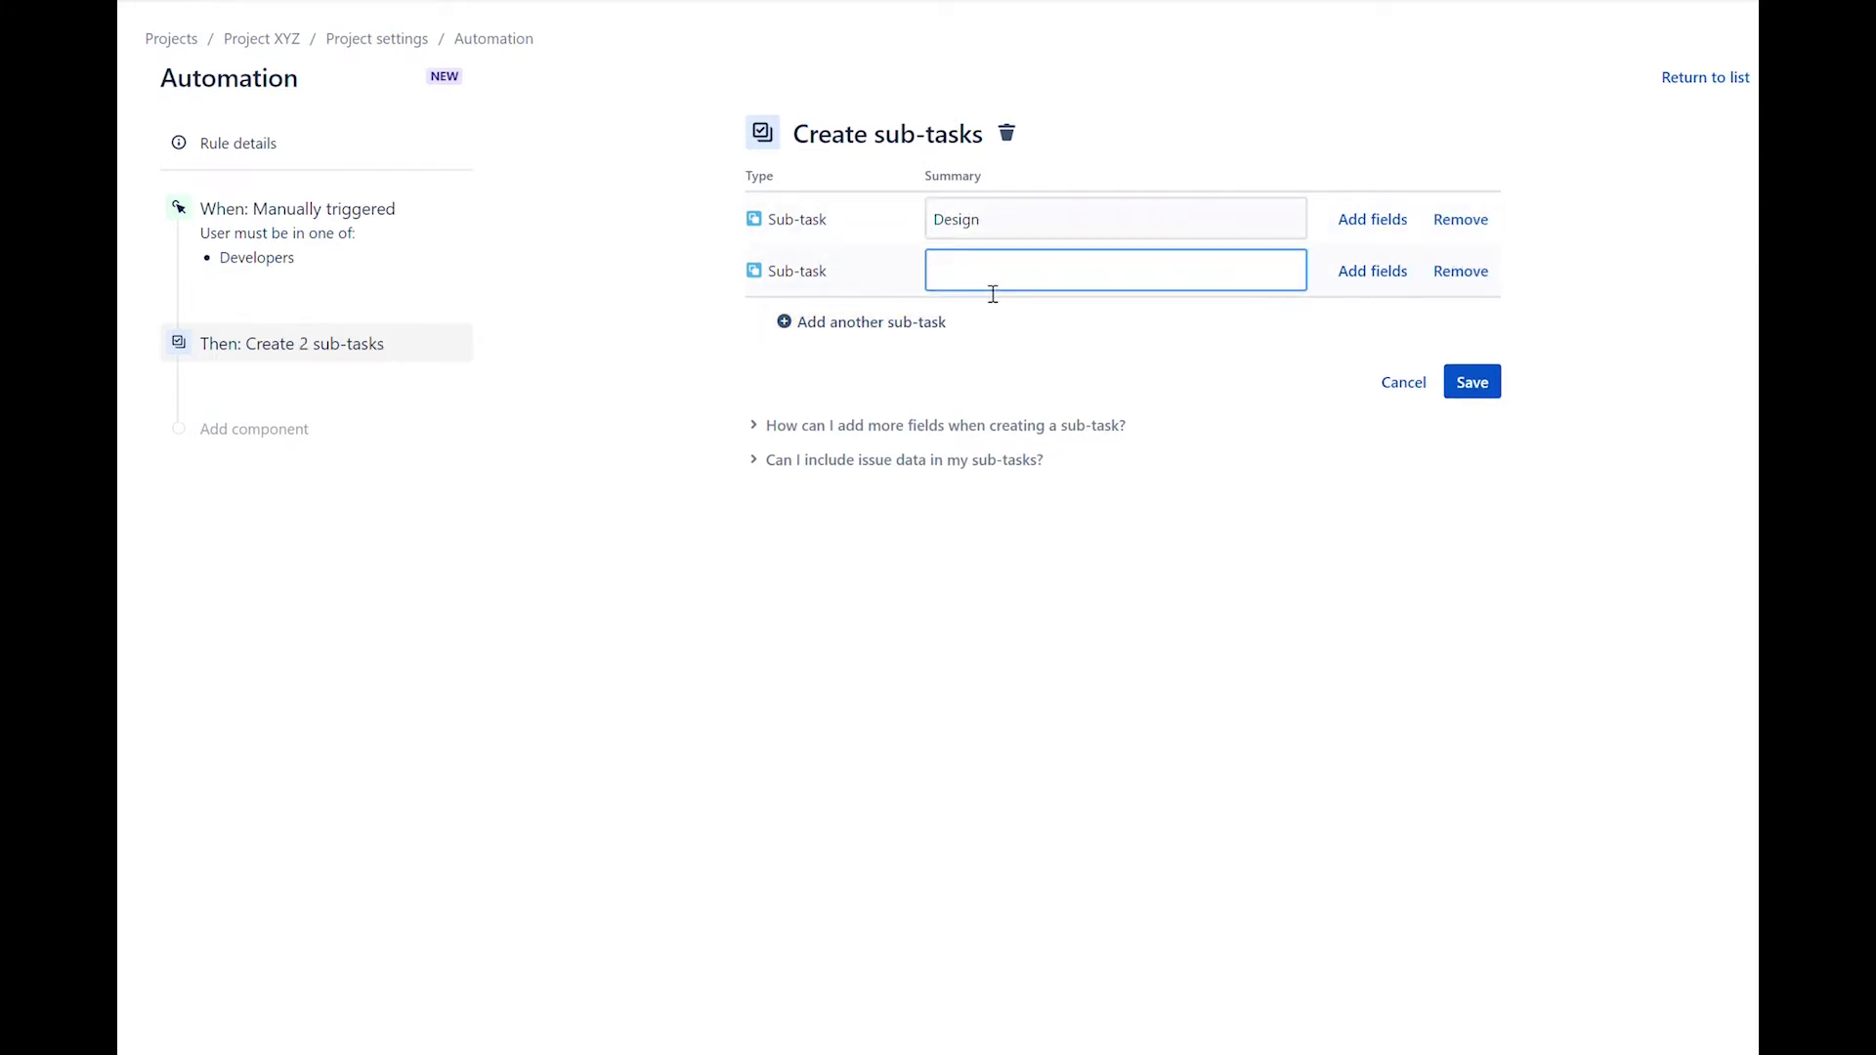
pyautogui.write('Develop')
pyautogui.click(897, 322)
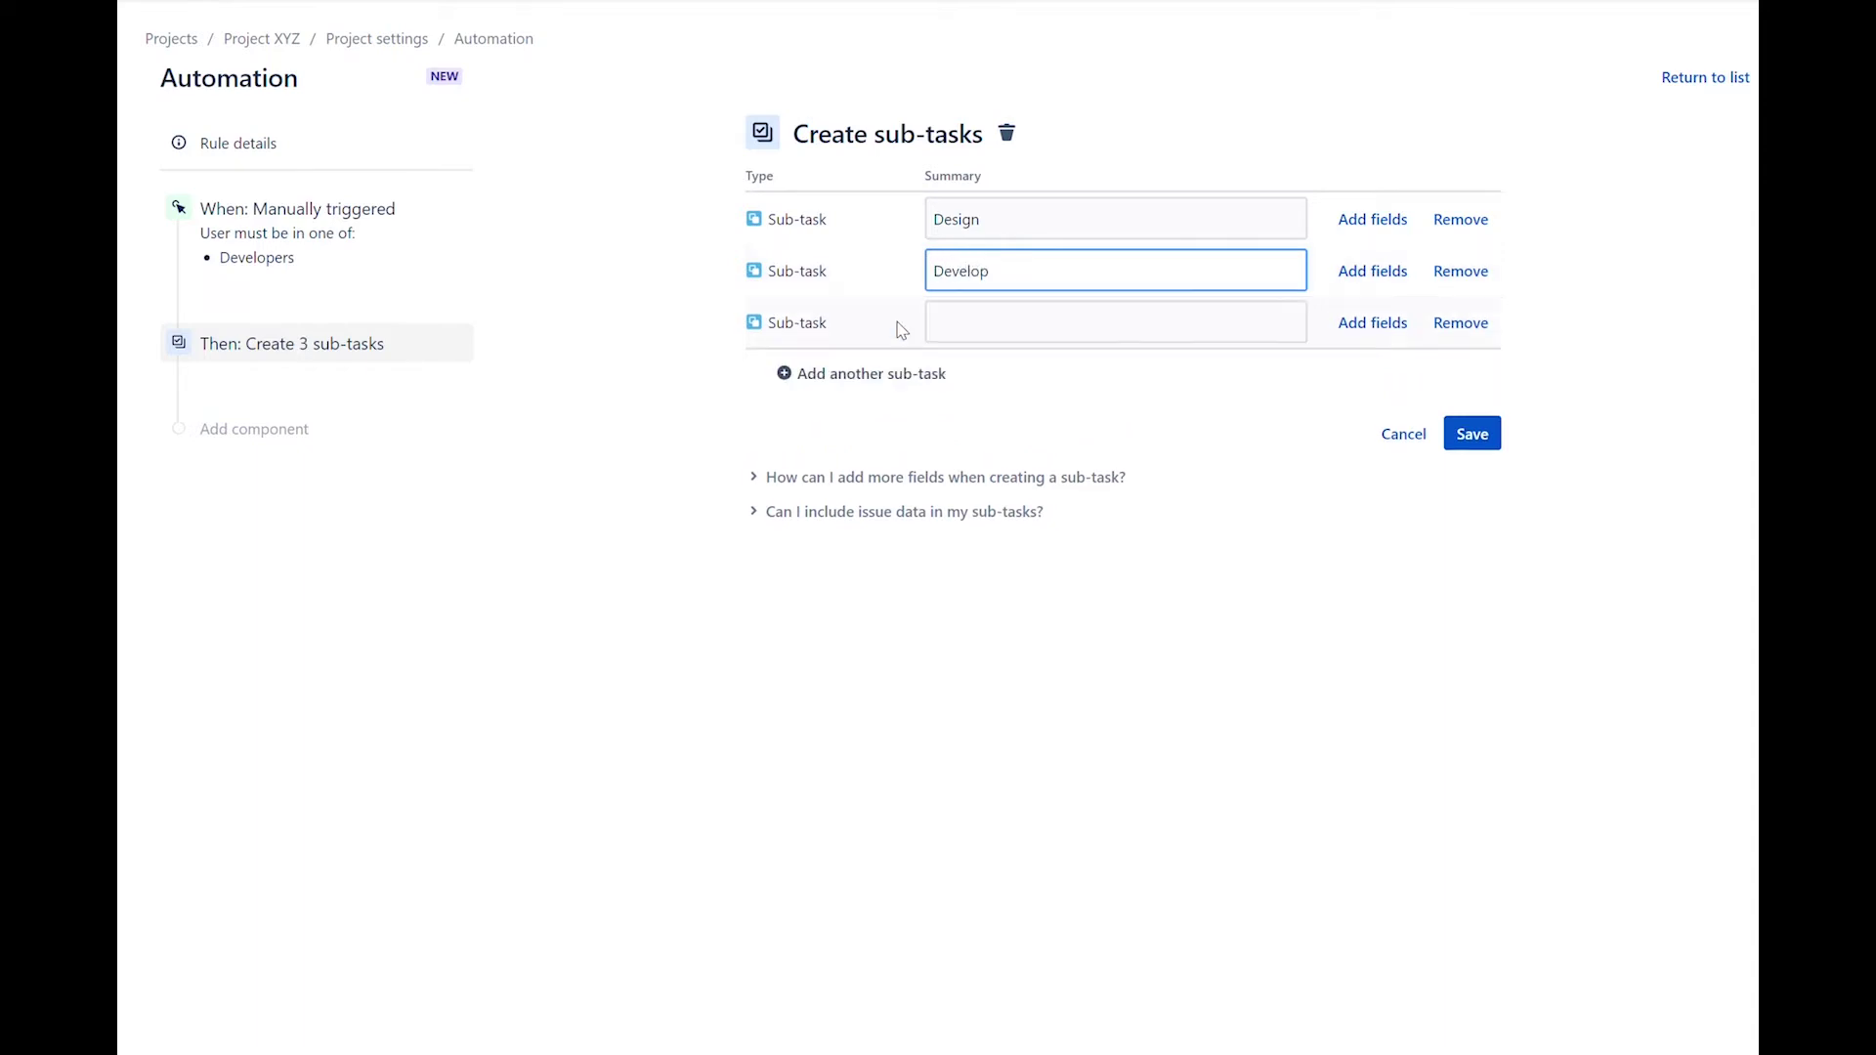
pyautogui.click(988, 338)
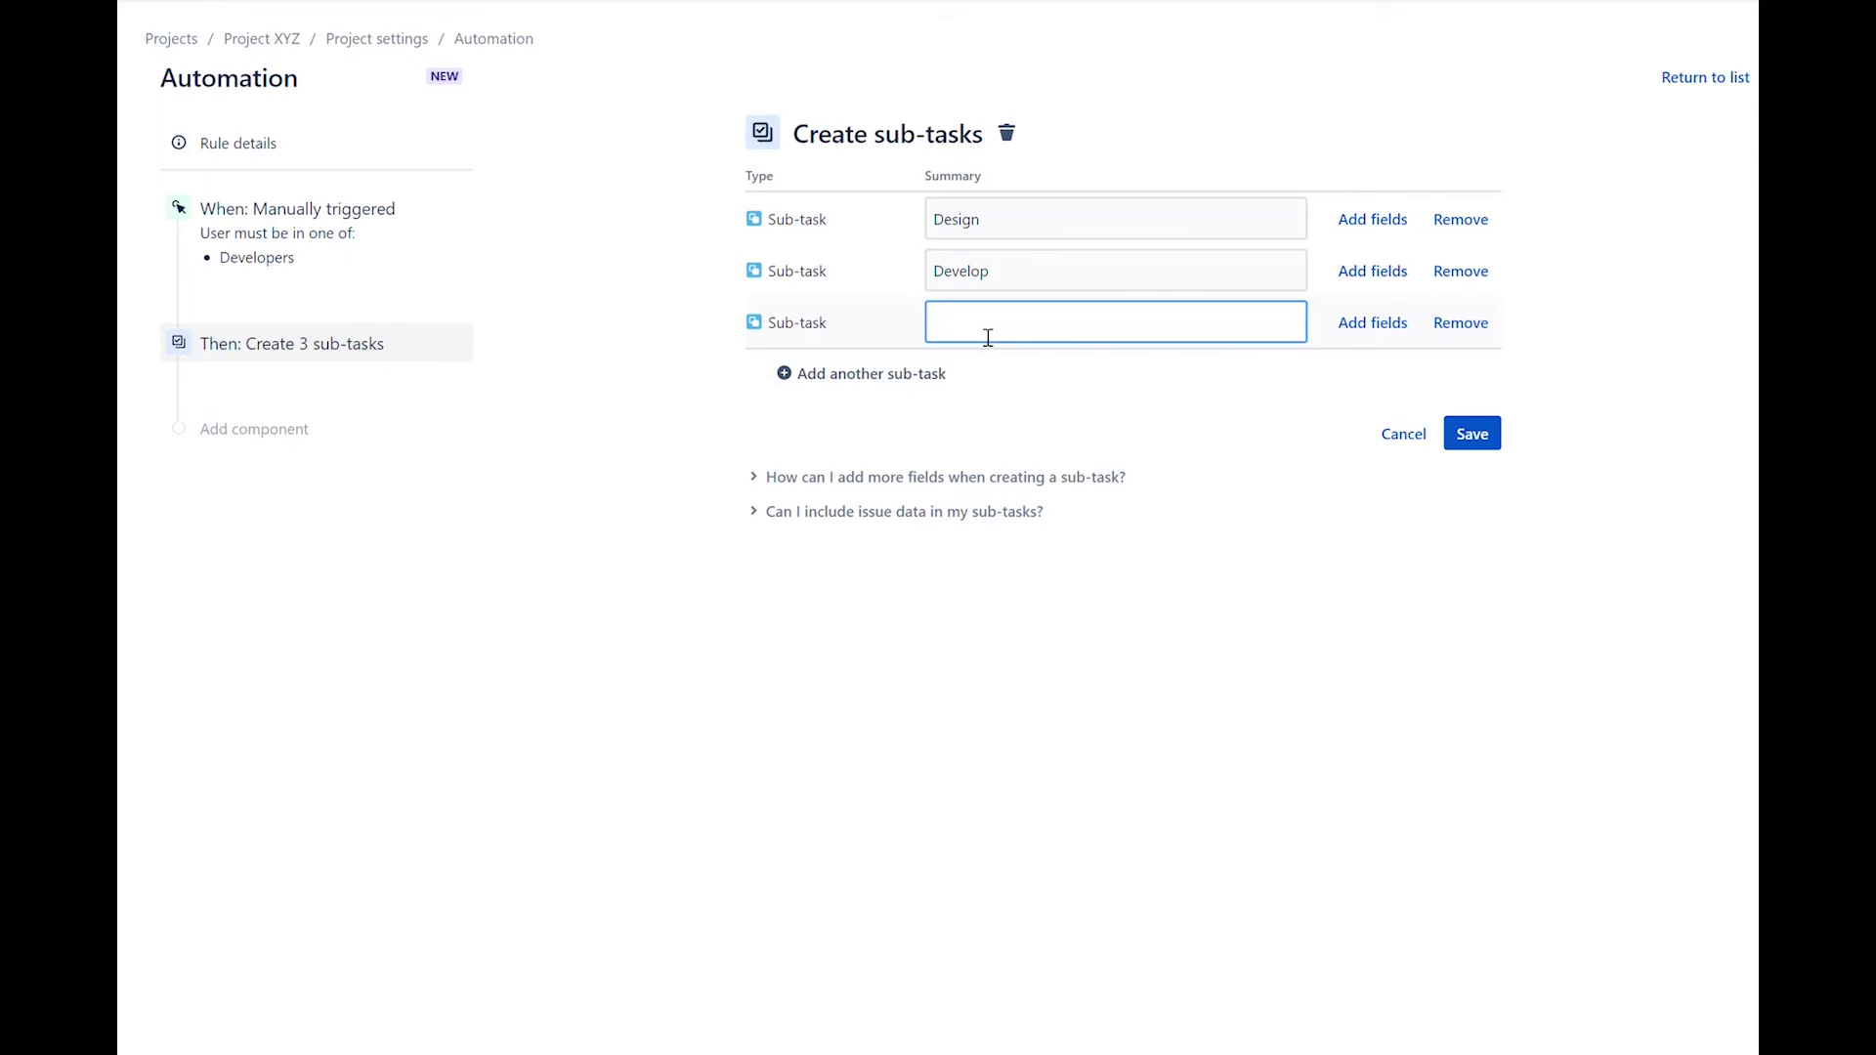
pyautogui.write('Test')
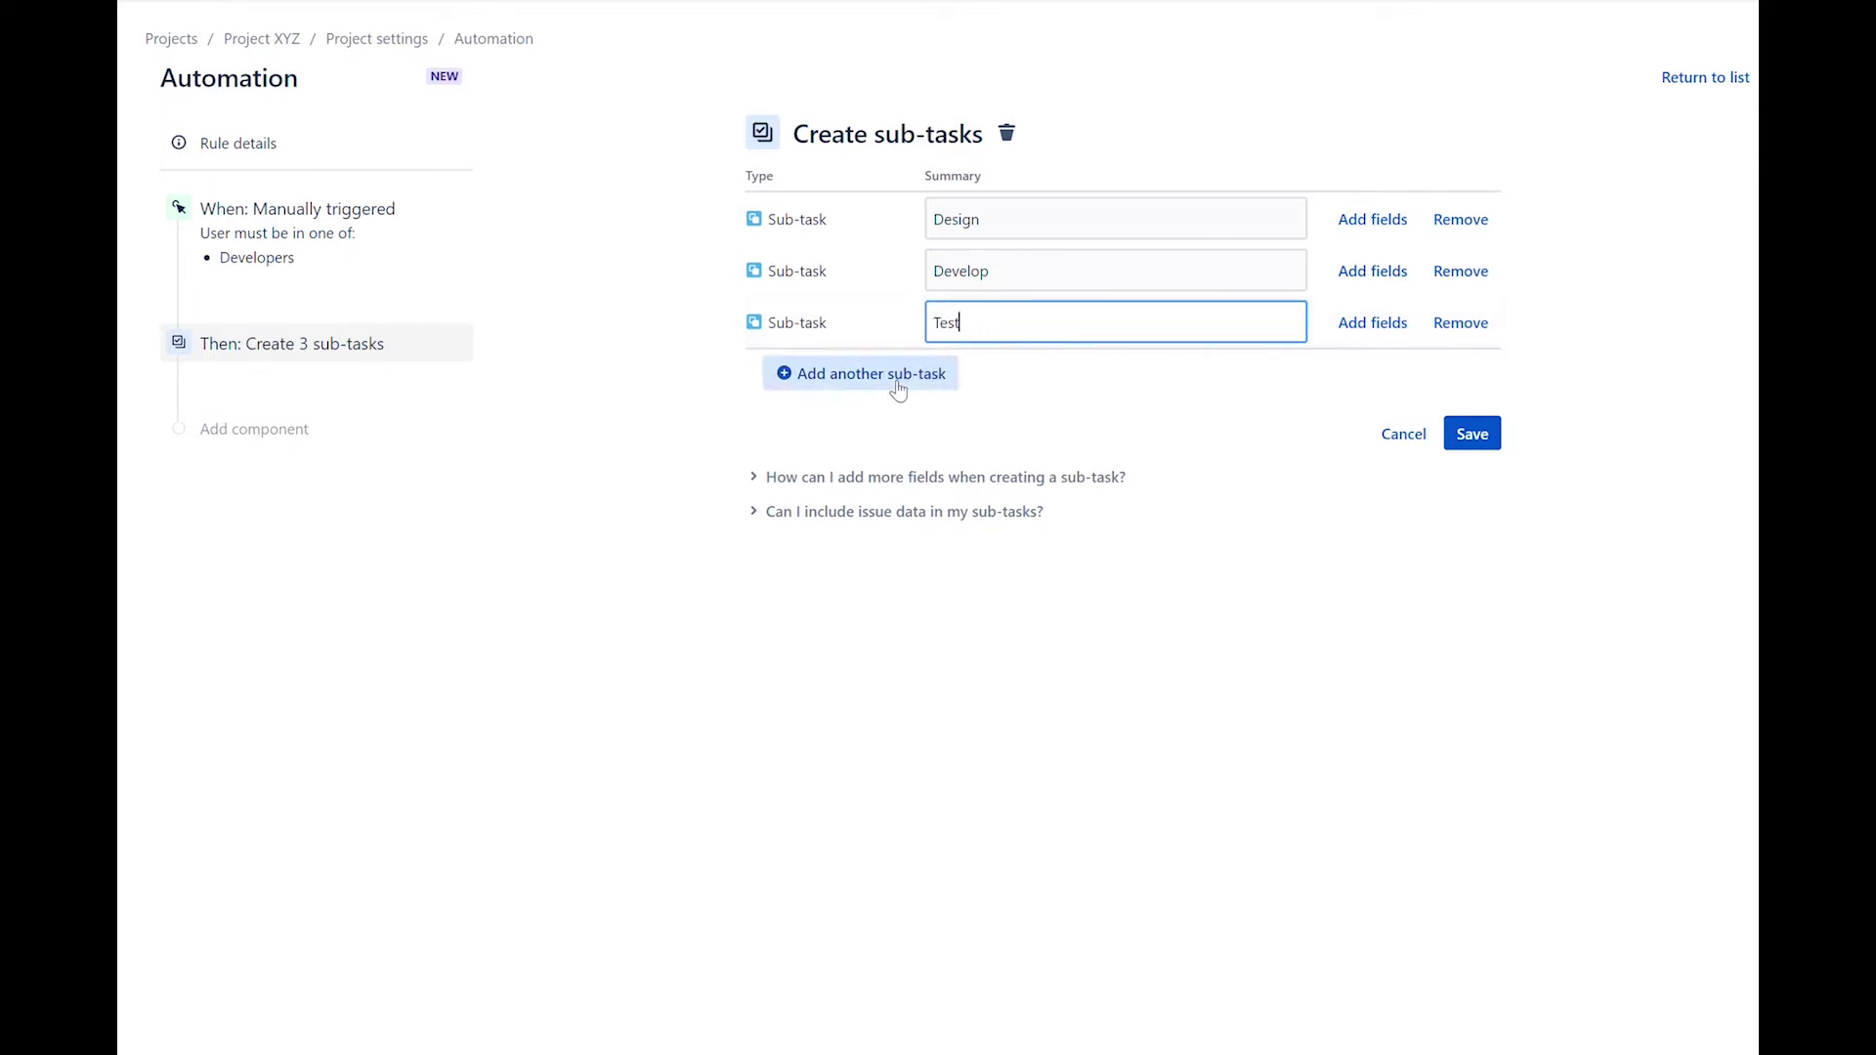
pyautogui.click(897, 388)
pyautogui.click(975, 381)
pyautogui.write('Dep')
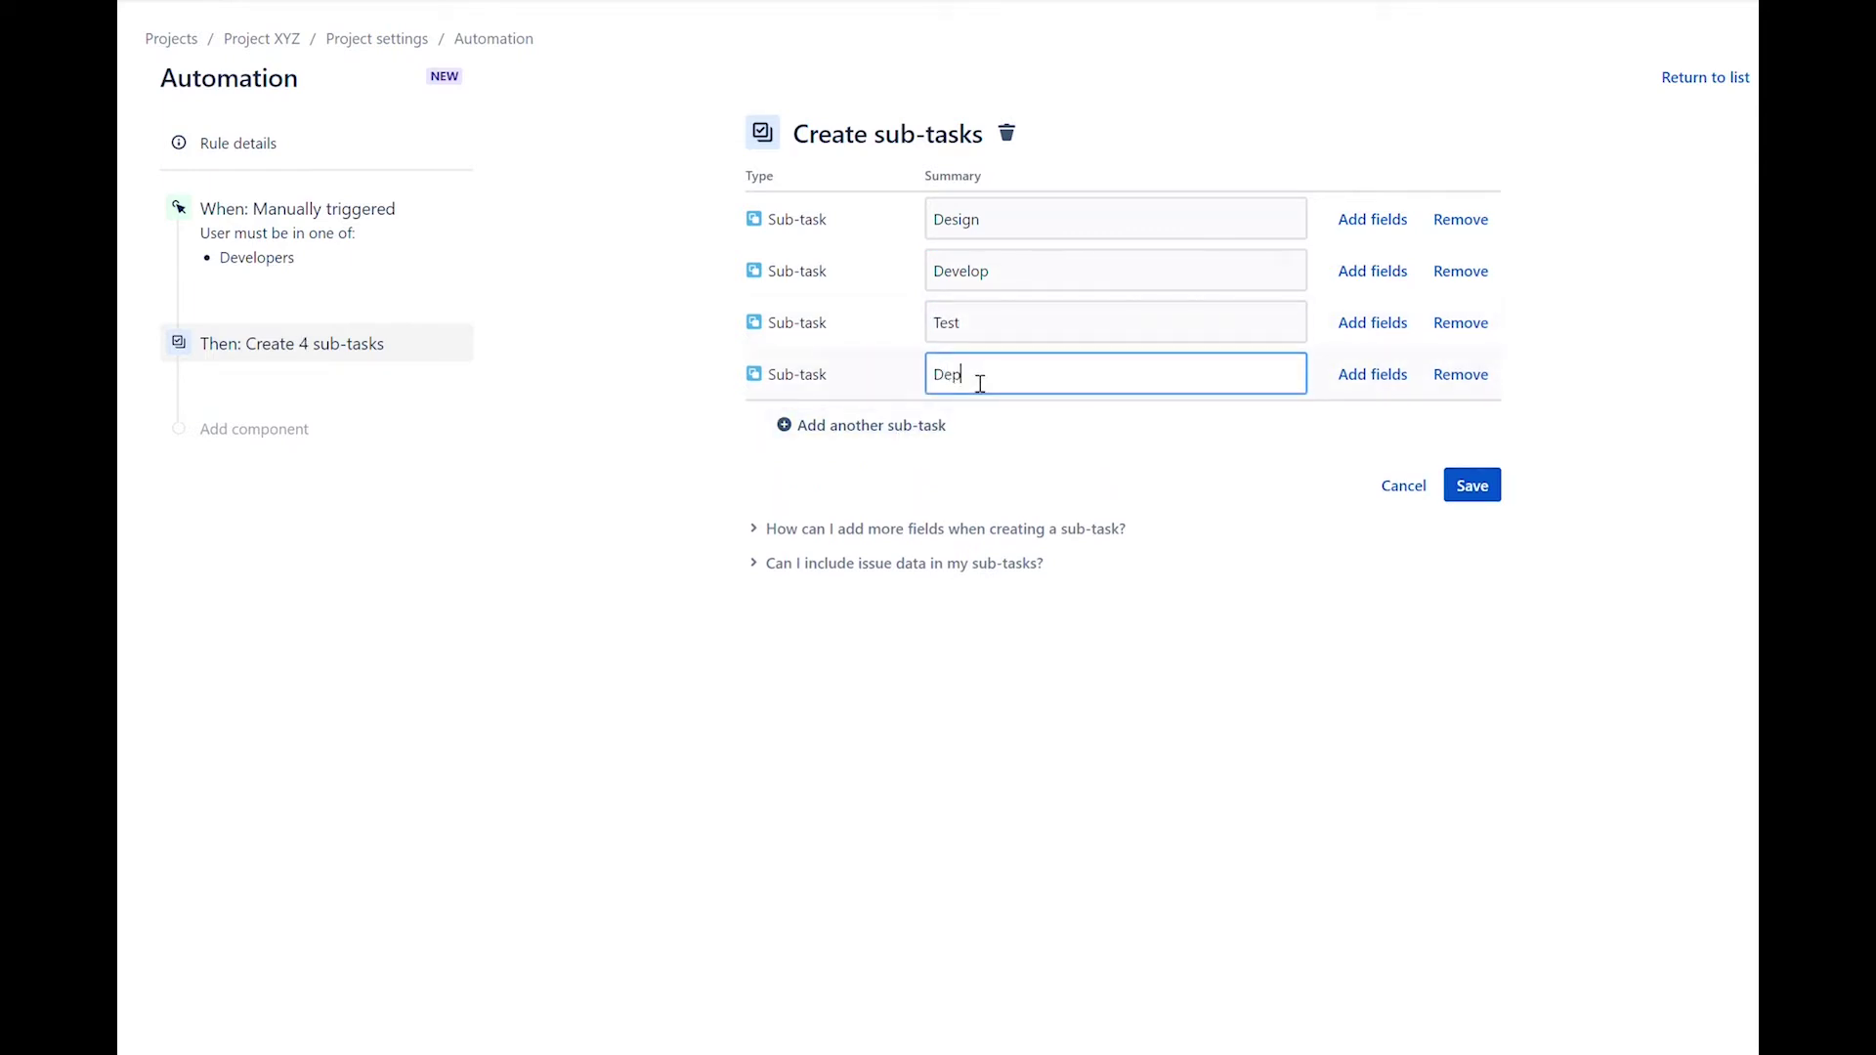
pyautogui.write('loy')
pyautogui.click(1295, 583)
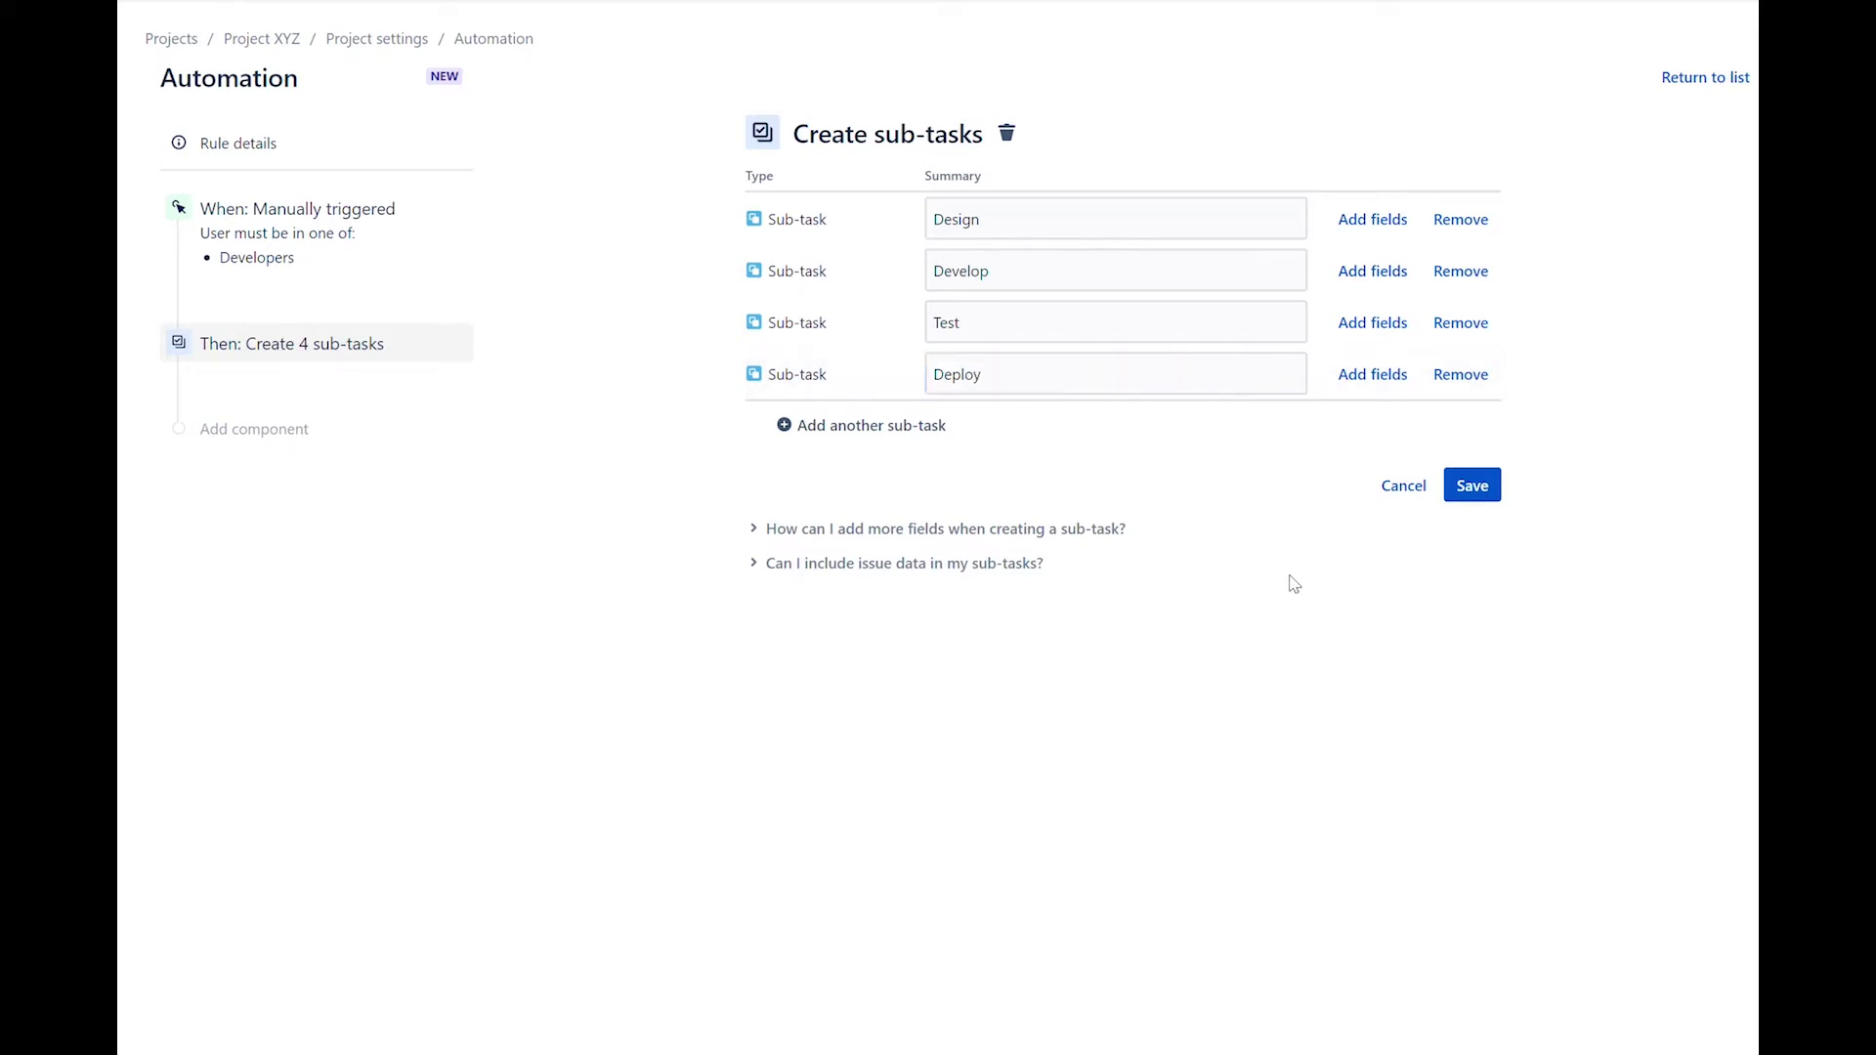
pyautogui.click(1491, 494)
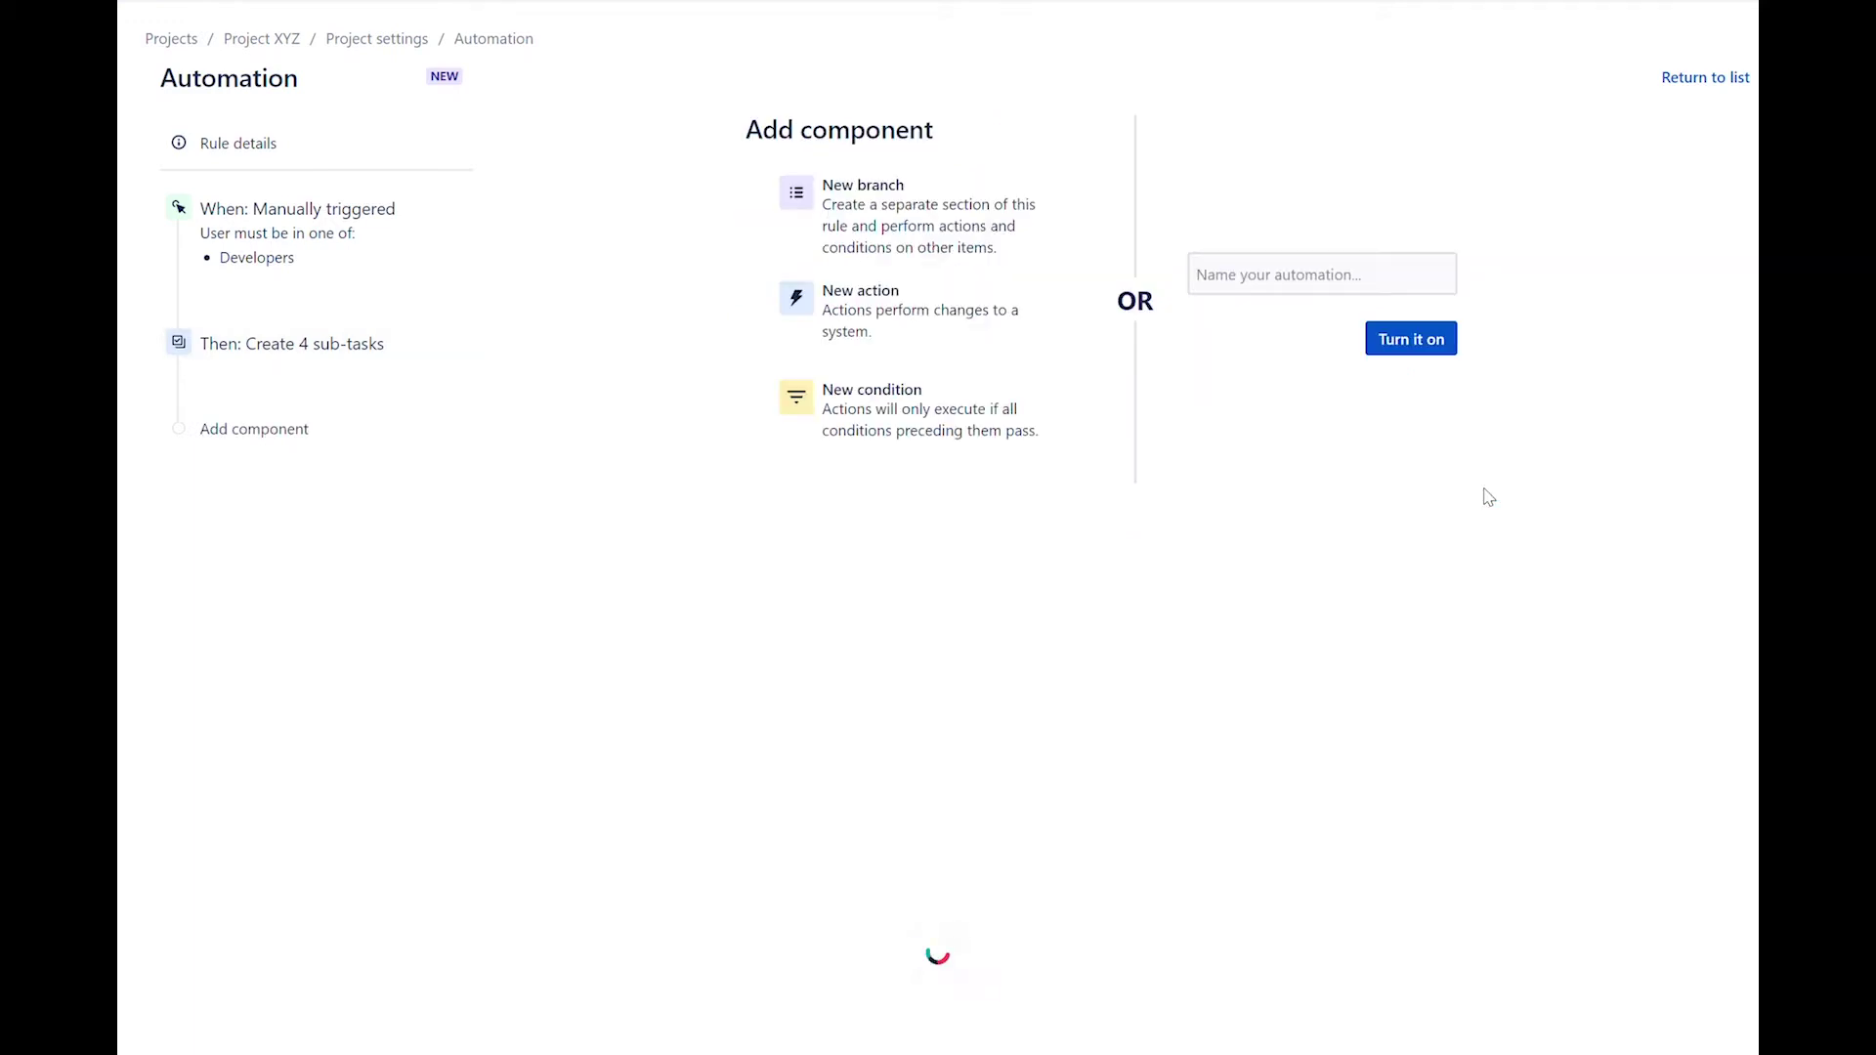
# - Name the rule 'Create Dev Sub-tasks', turn it on, and start a second rule
pyautogui.click(1261, 296)
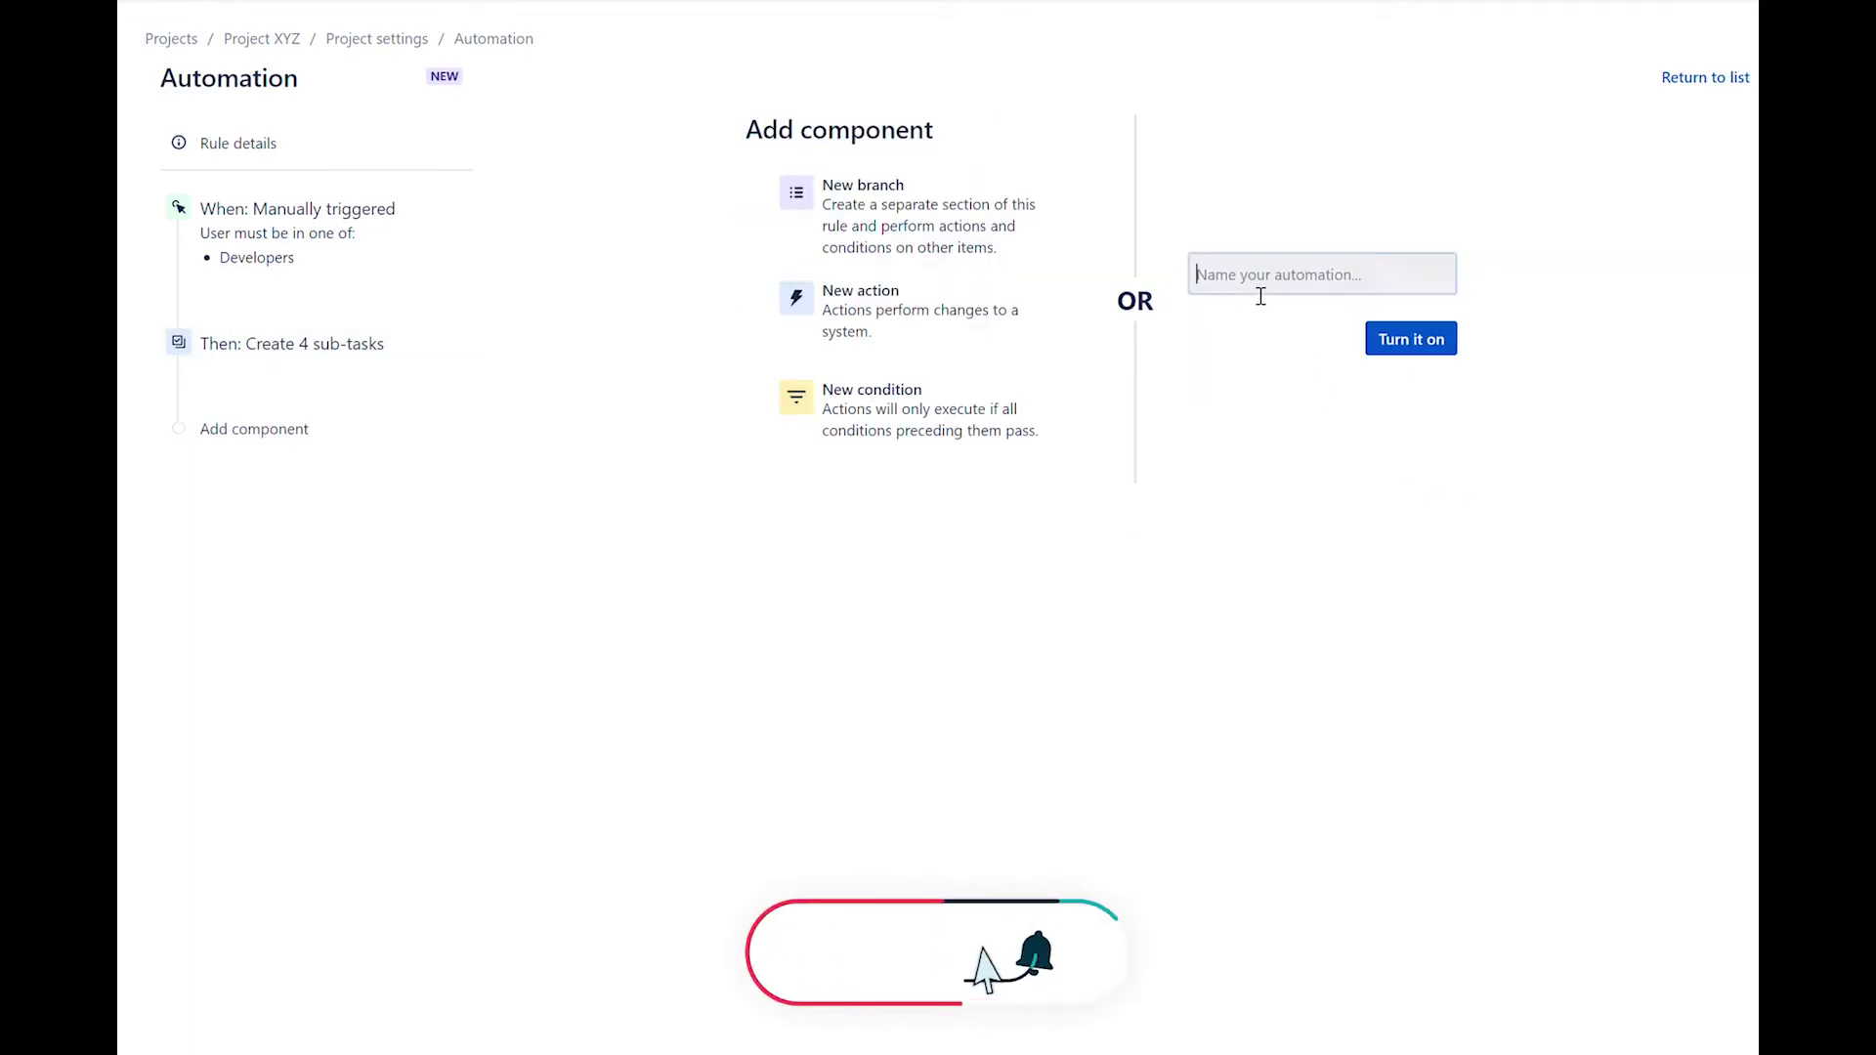
pyautogui.write('Create Dev ')
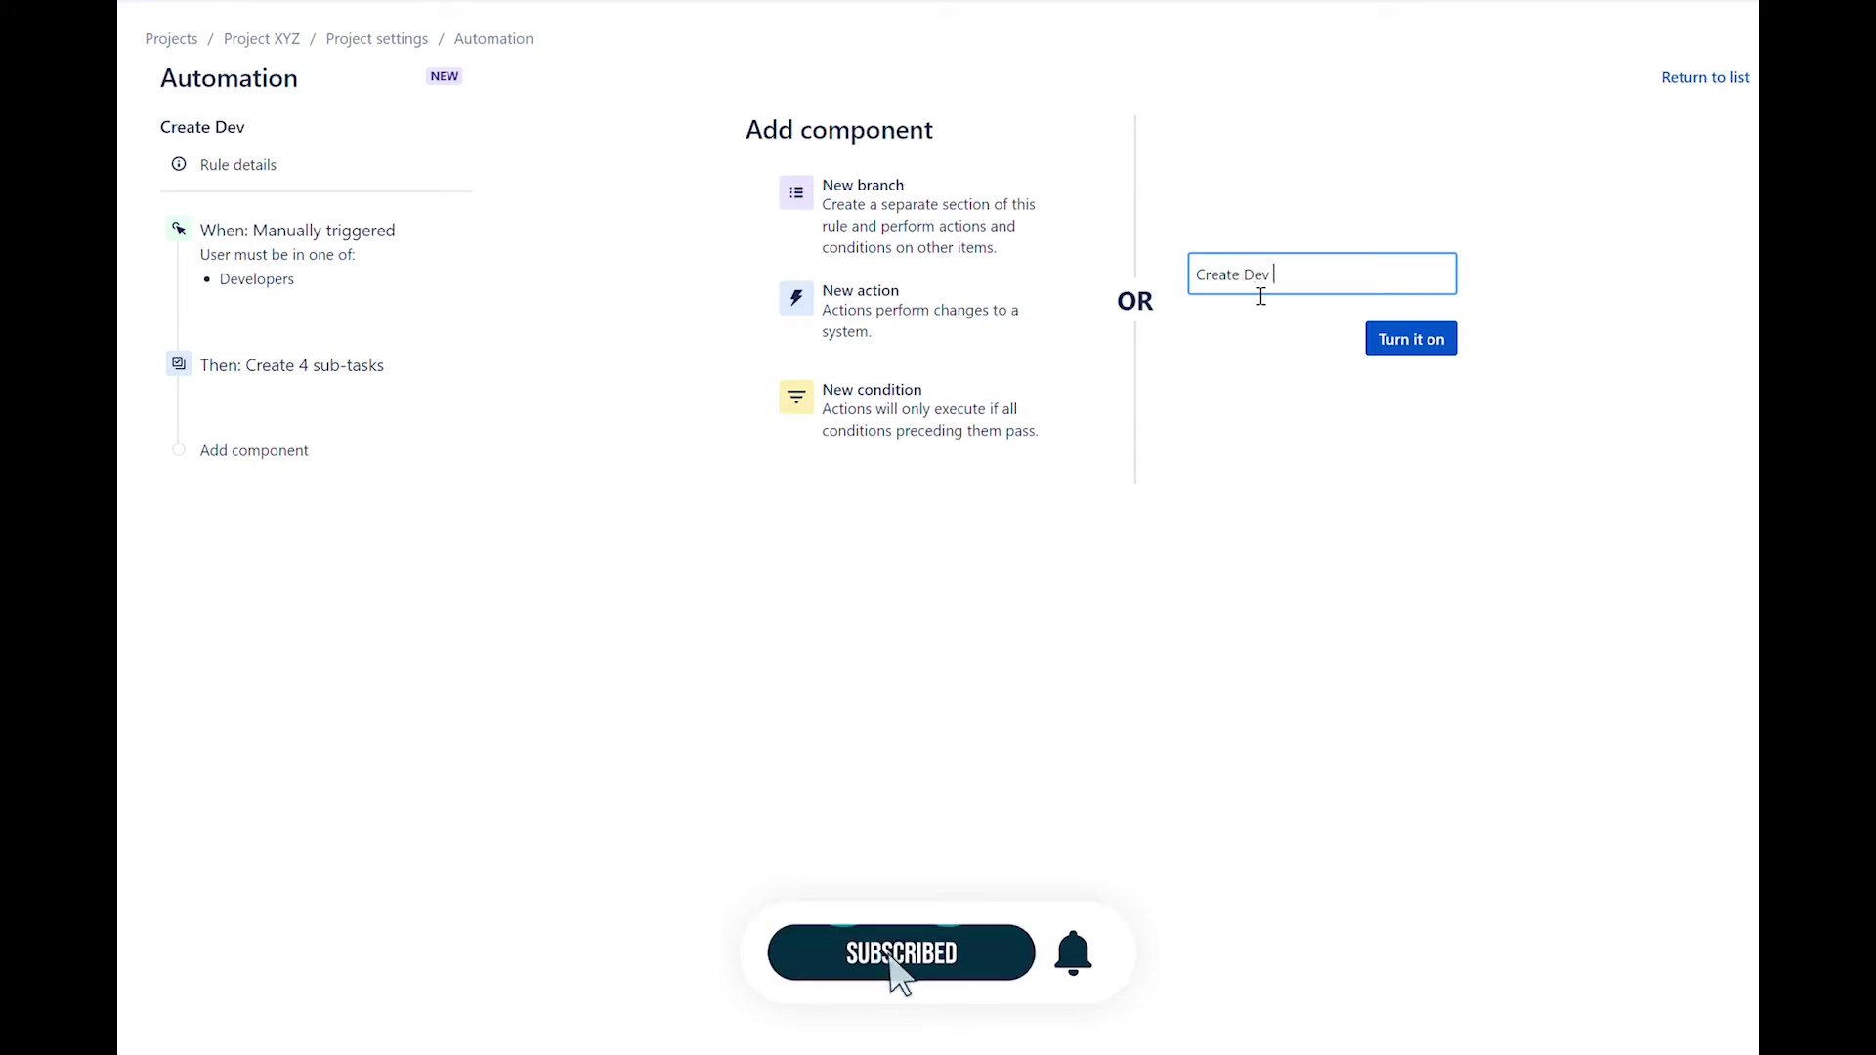
pyautogui.write('Sub-tasks')
pyautogui.click(1435, 343)
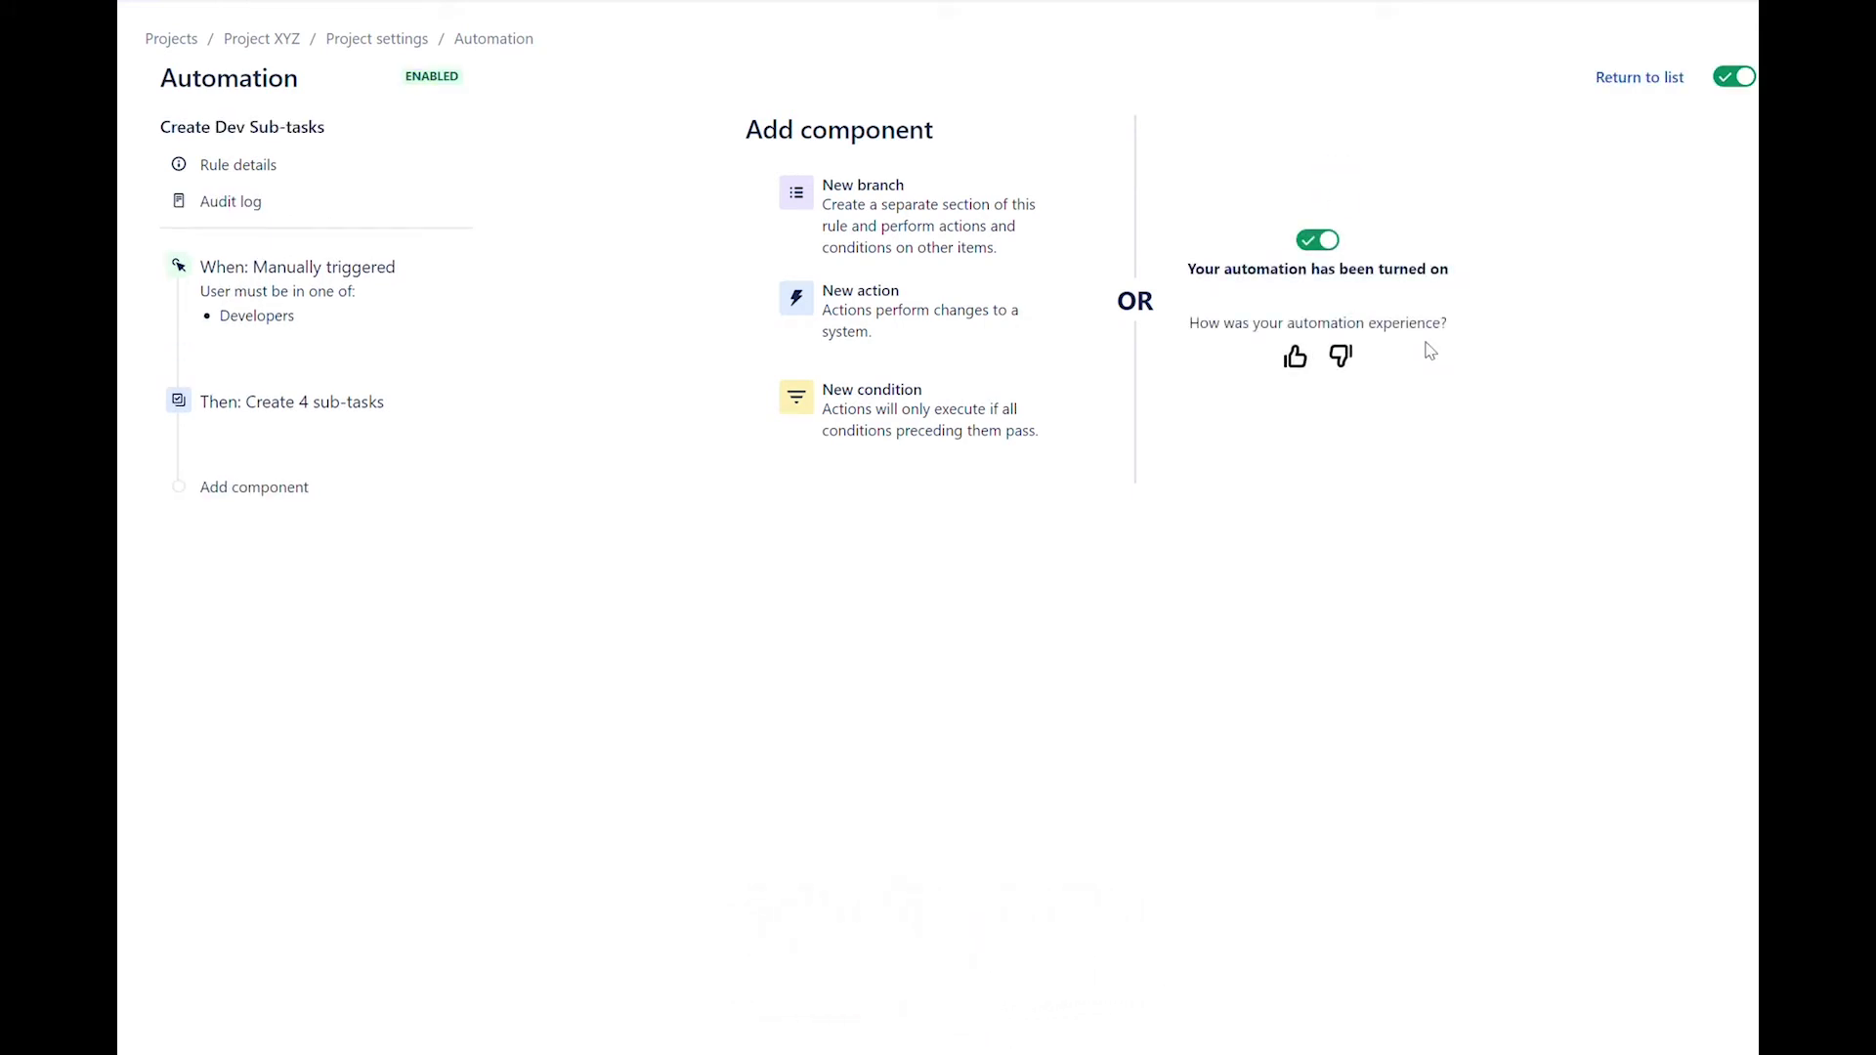
pyautogui.click(1639, 78)
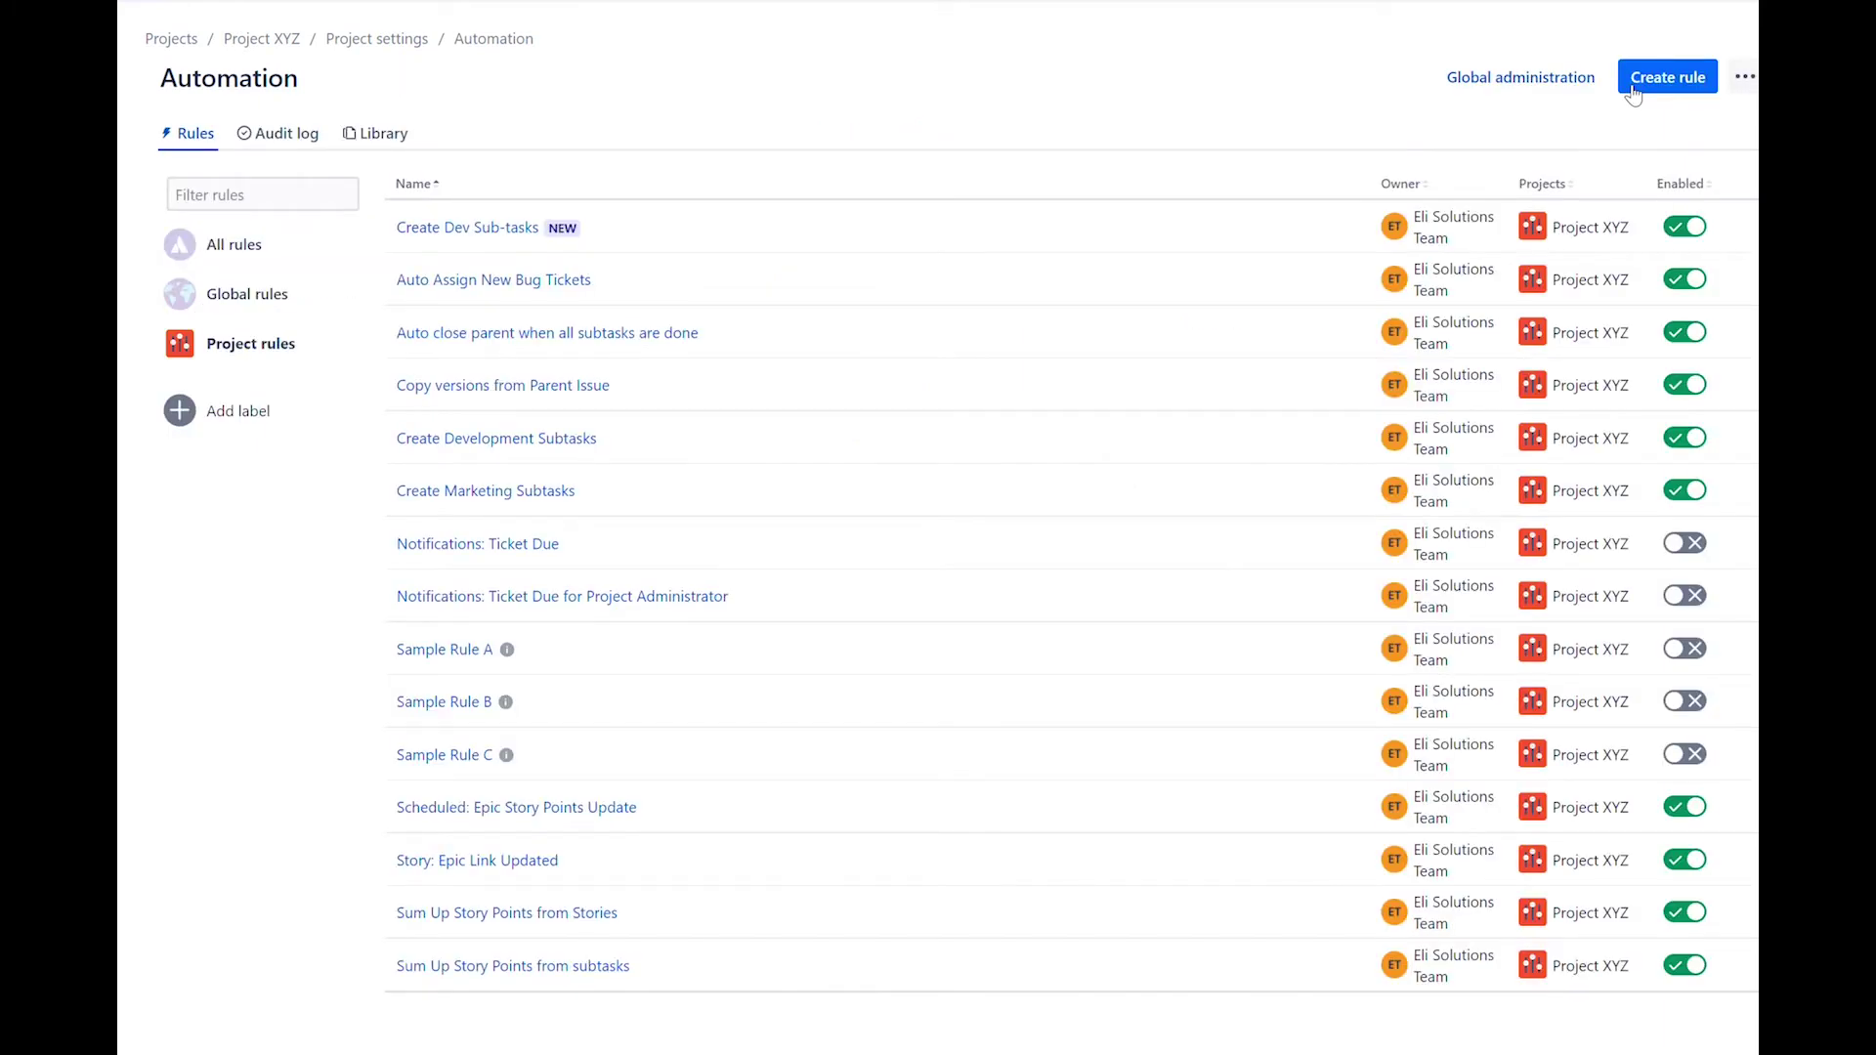
pyautogui.click(1632, 88)
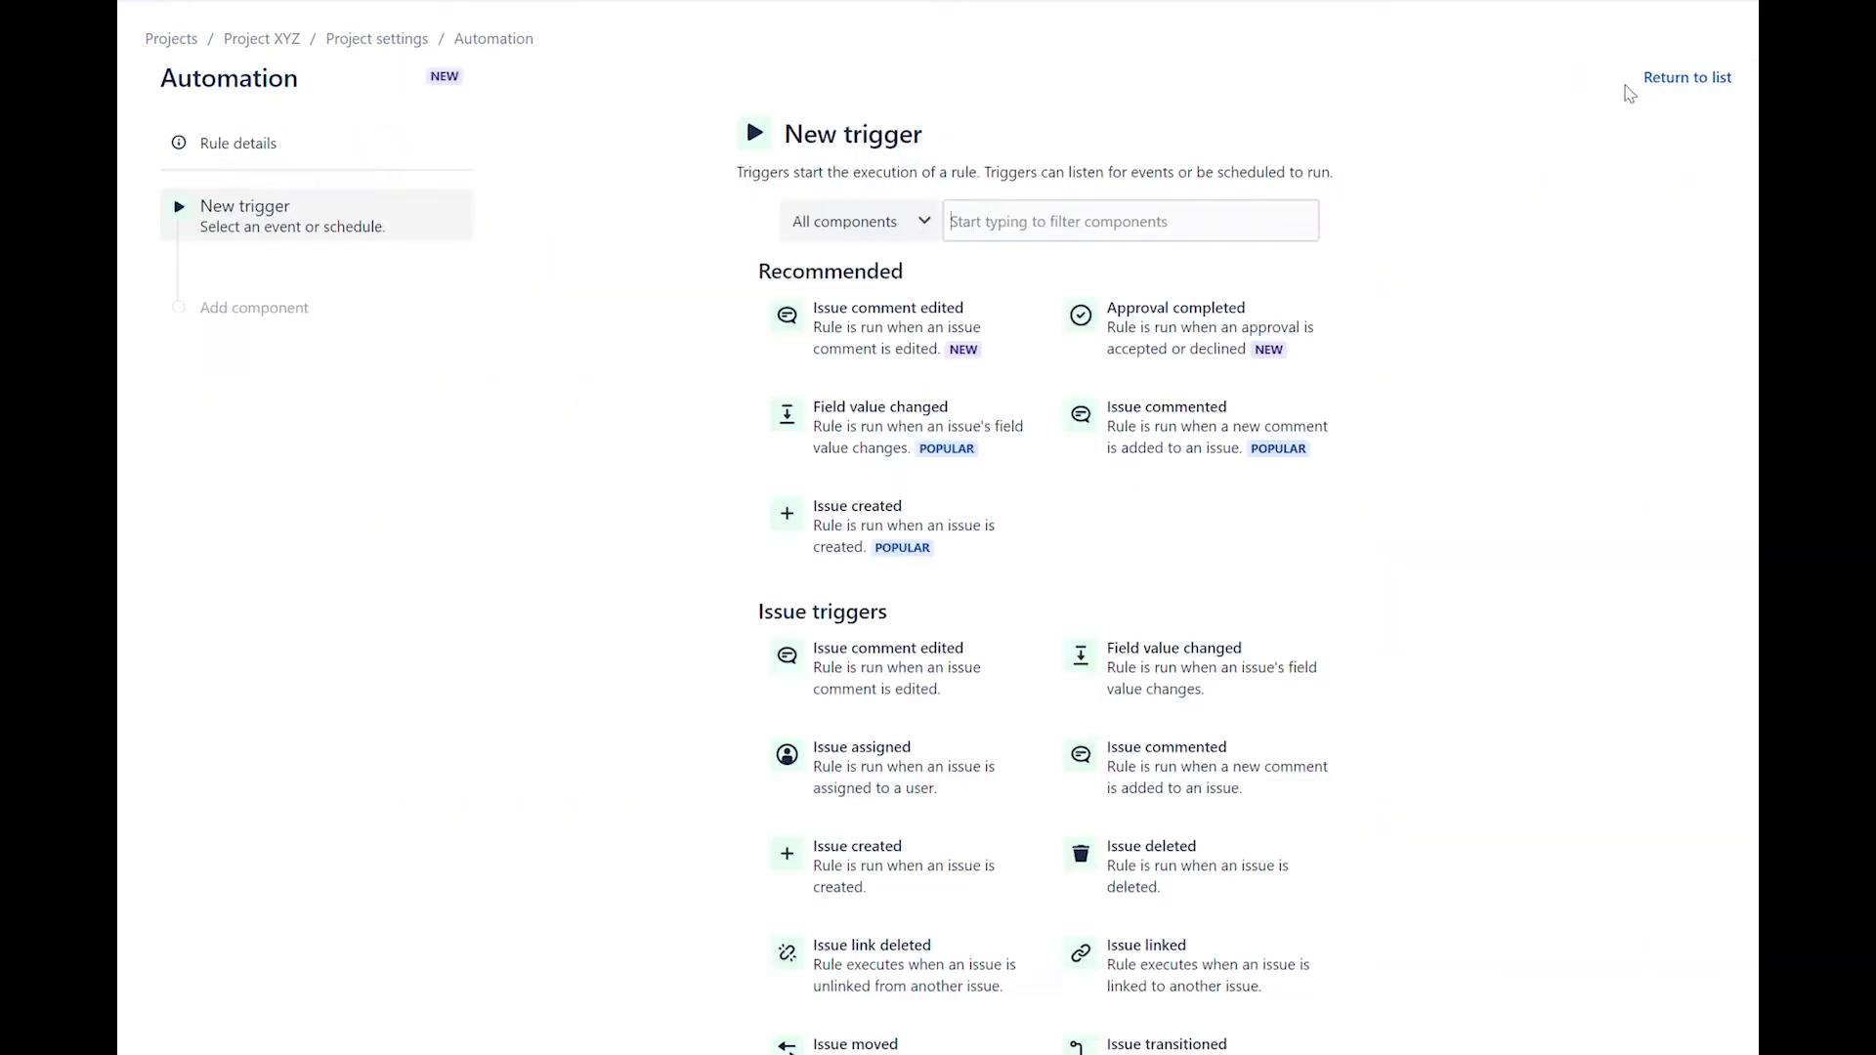
# - Set the second rule's trigger to Manual trigger, restricted to the Developers group, and save
pyautogui.write('manual')
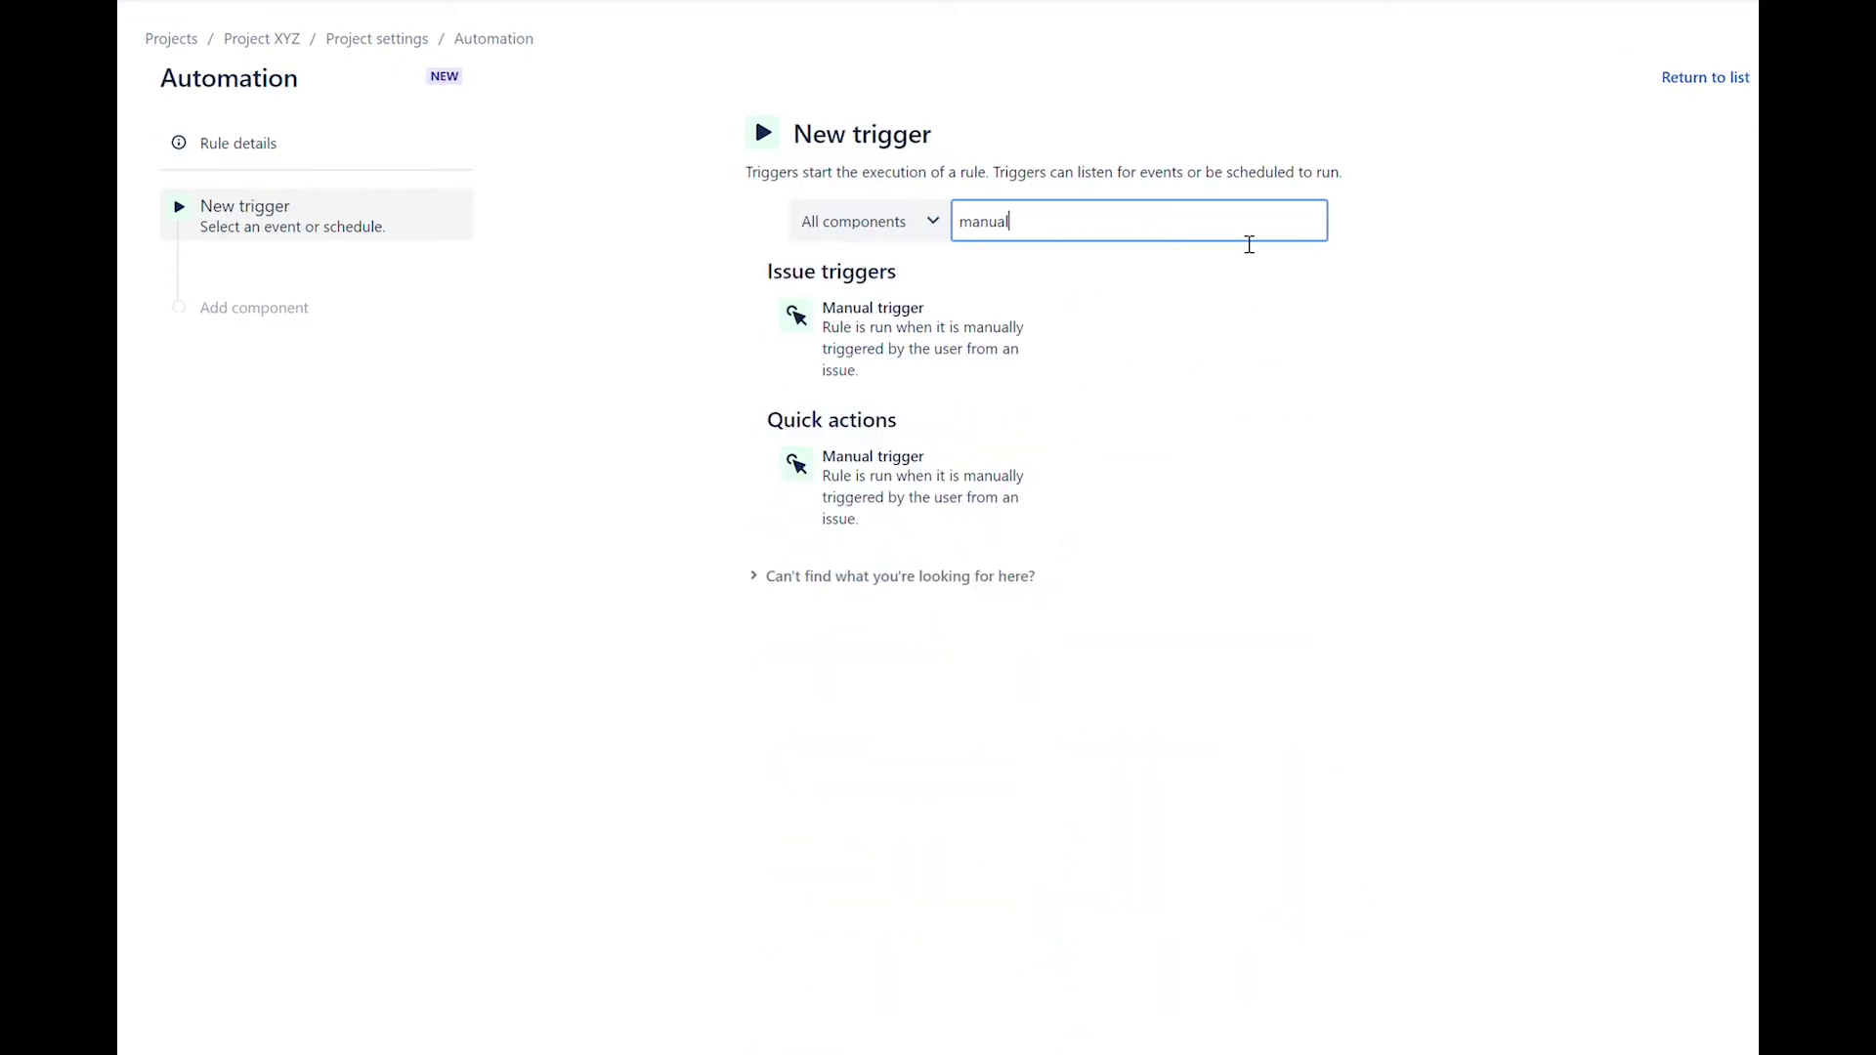
pyautogui.click(985, 342)
pyautogui.click(1075, 278)
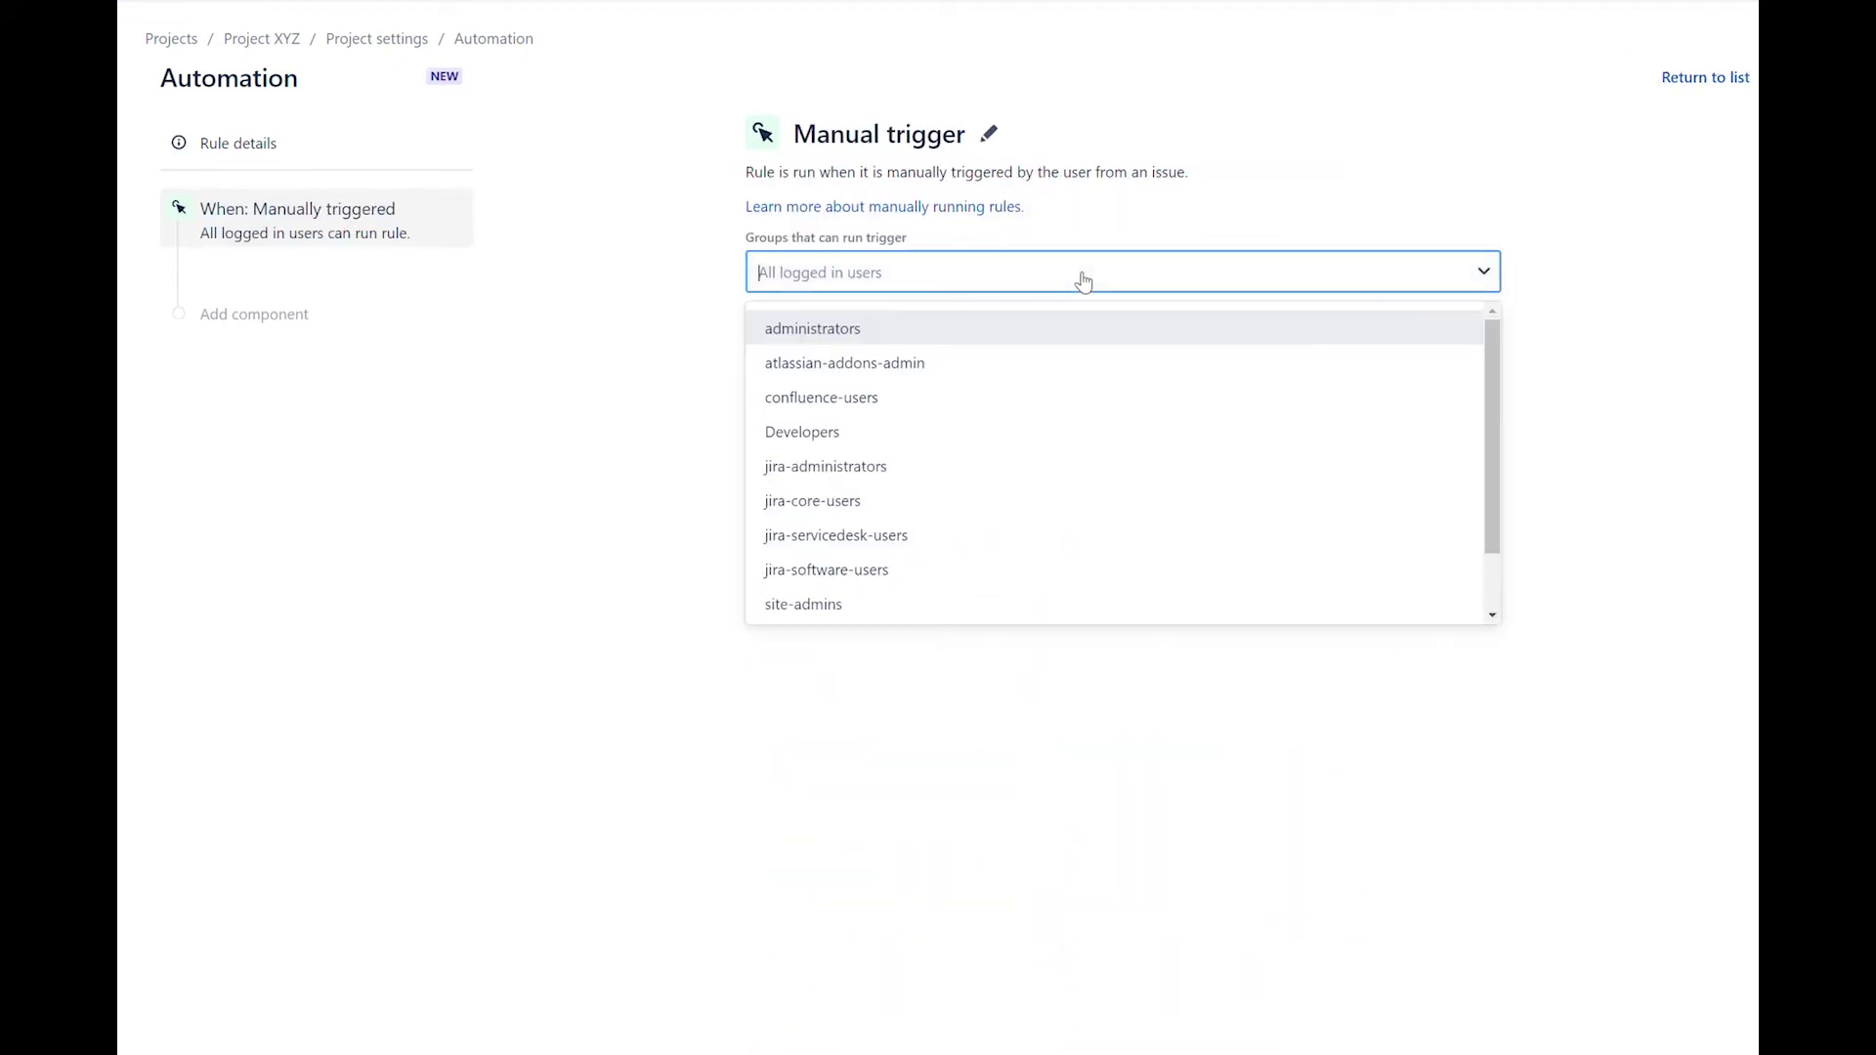
pyautogui.click(929, 429)
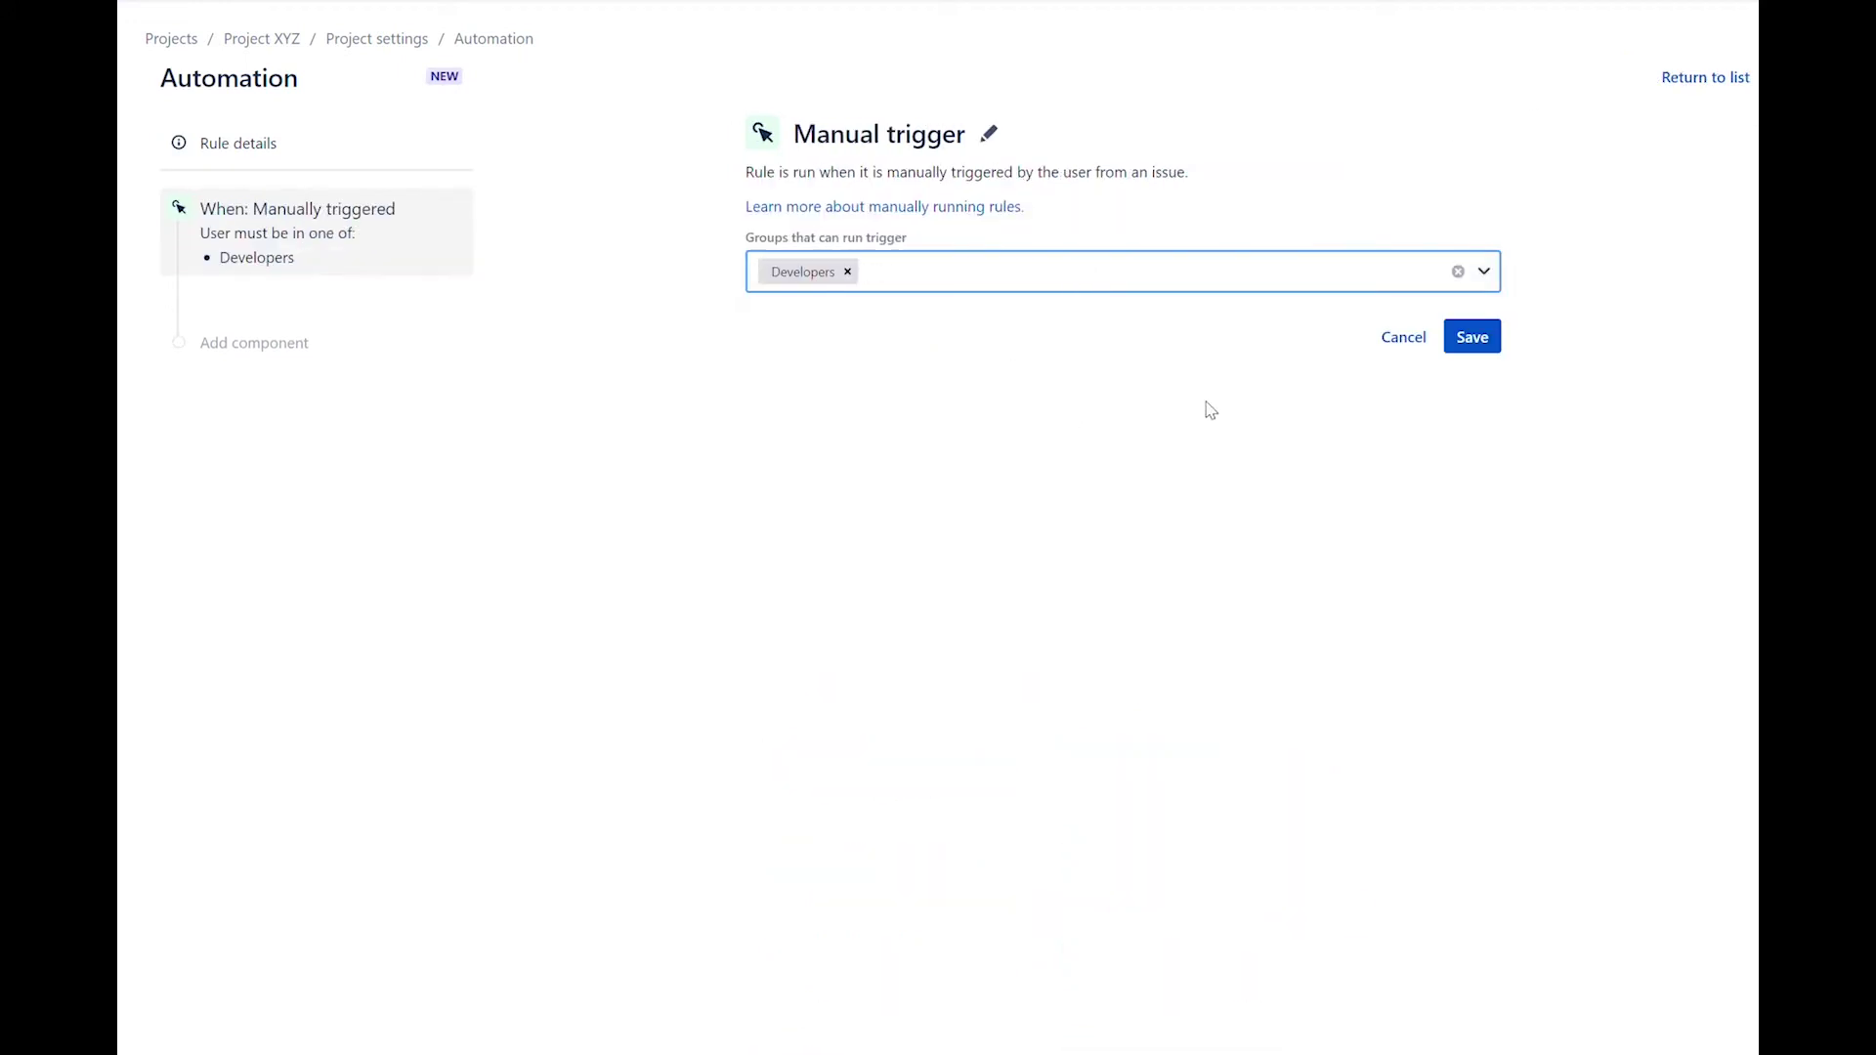
pyautogui.click(1472, 348)
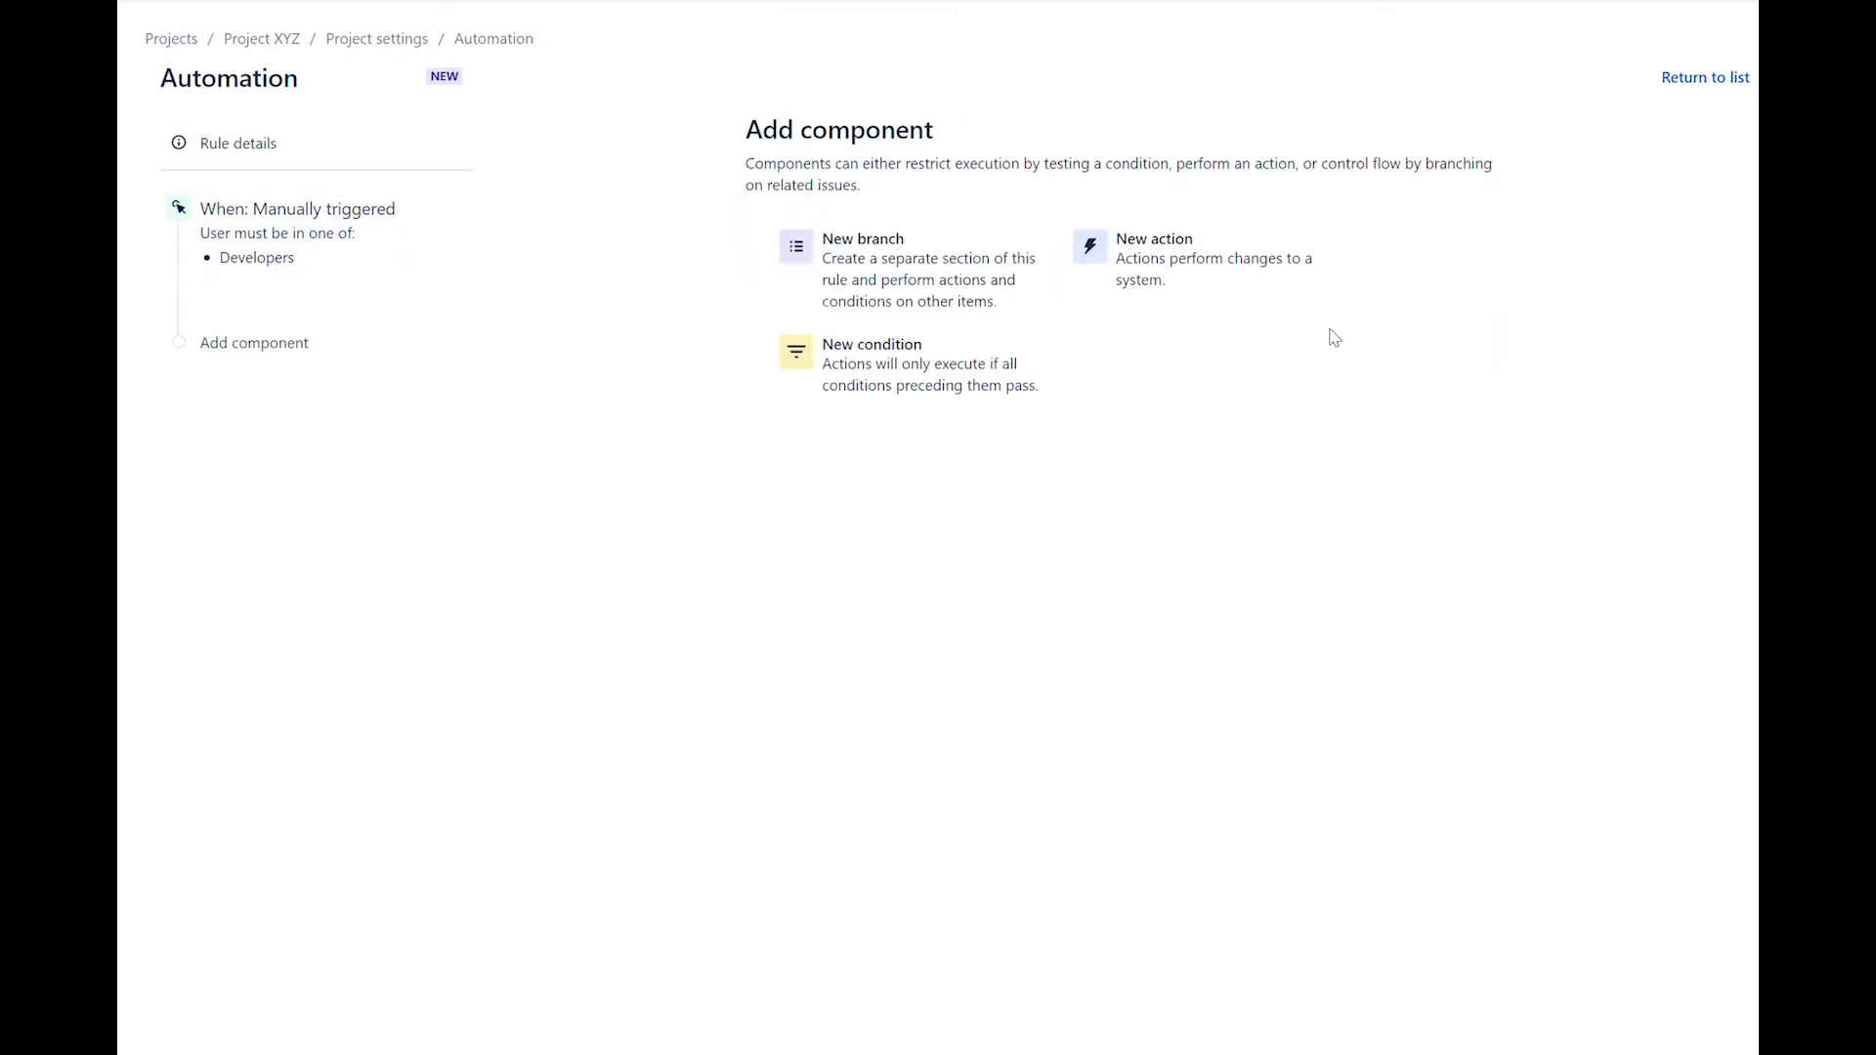
# - Add a Create sub-tasks action with sub-tasks Draft, Review and Publish, and save it
pyautogui.click(1201, 275)
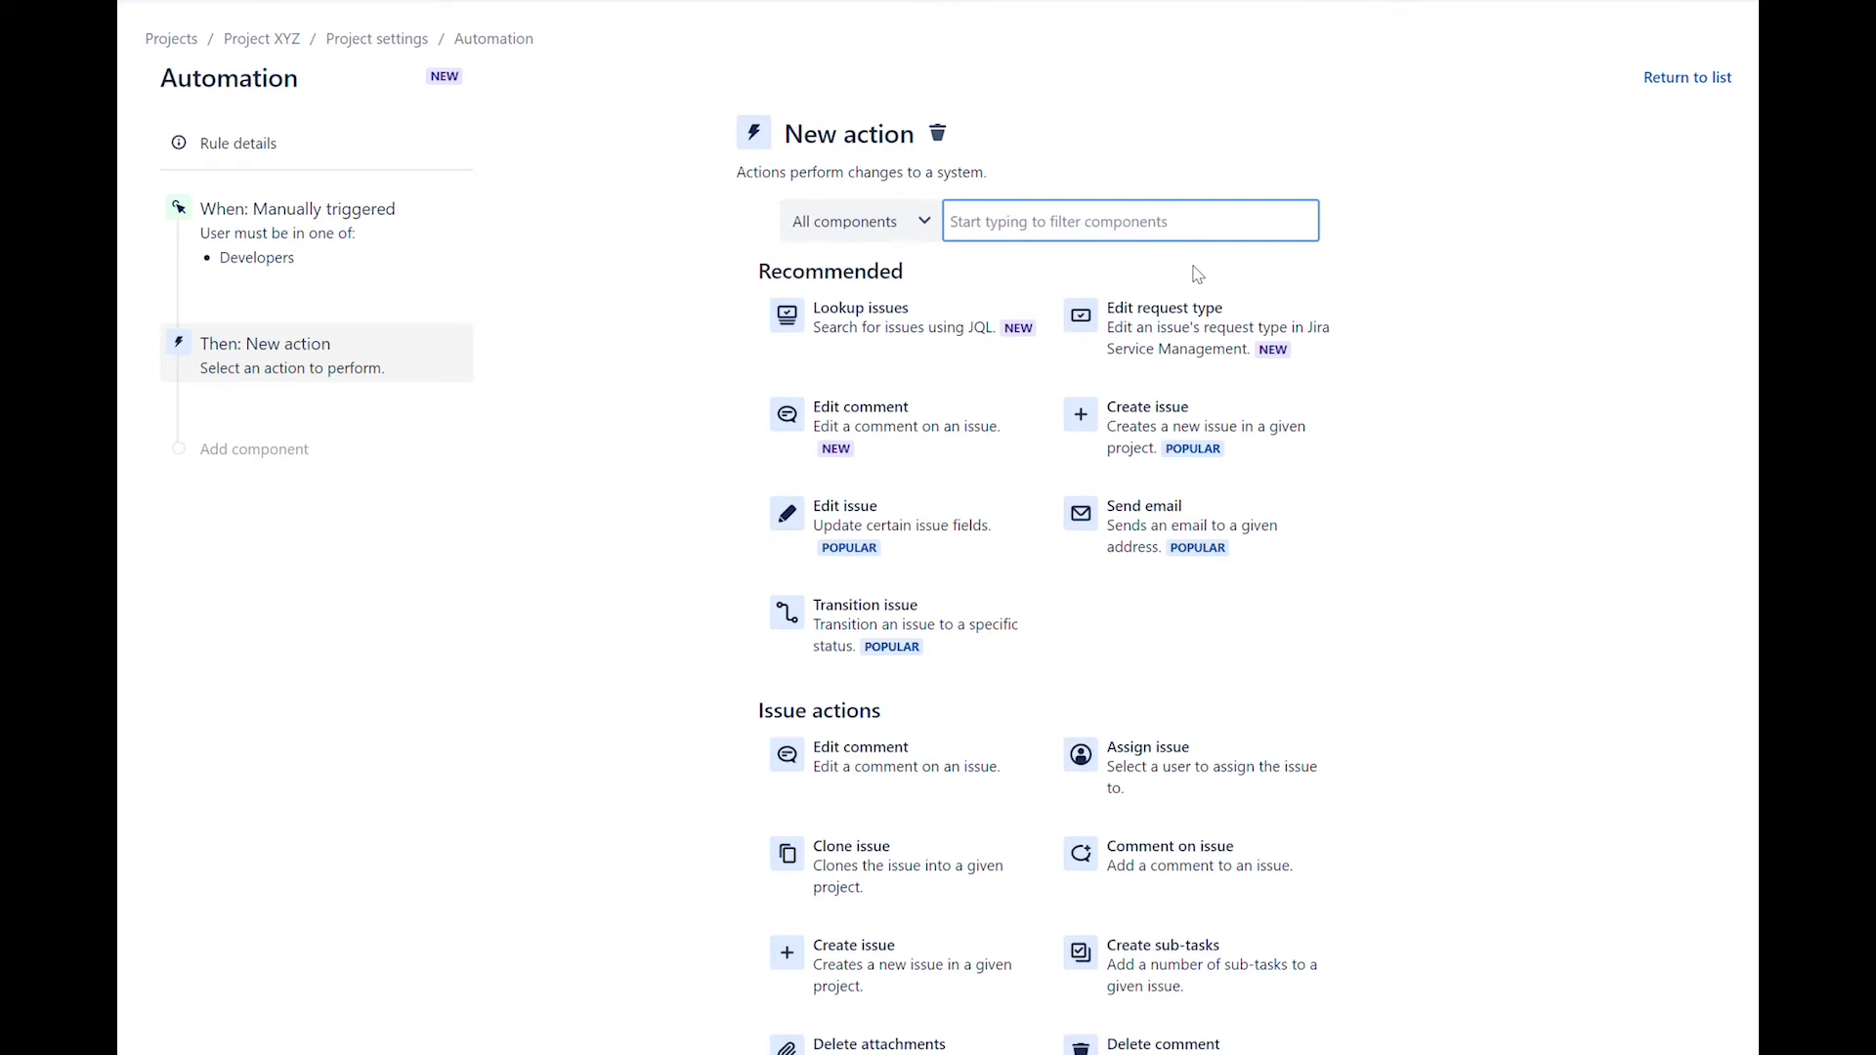
pyautogui.write('sub-')
pyautogui.click(946, 559)
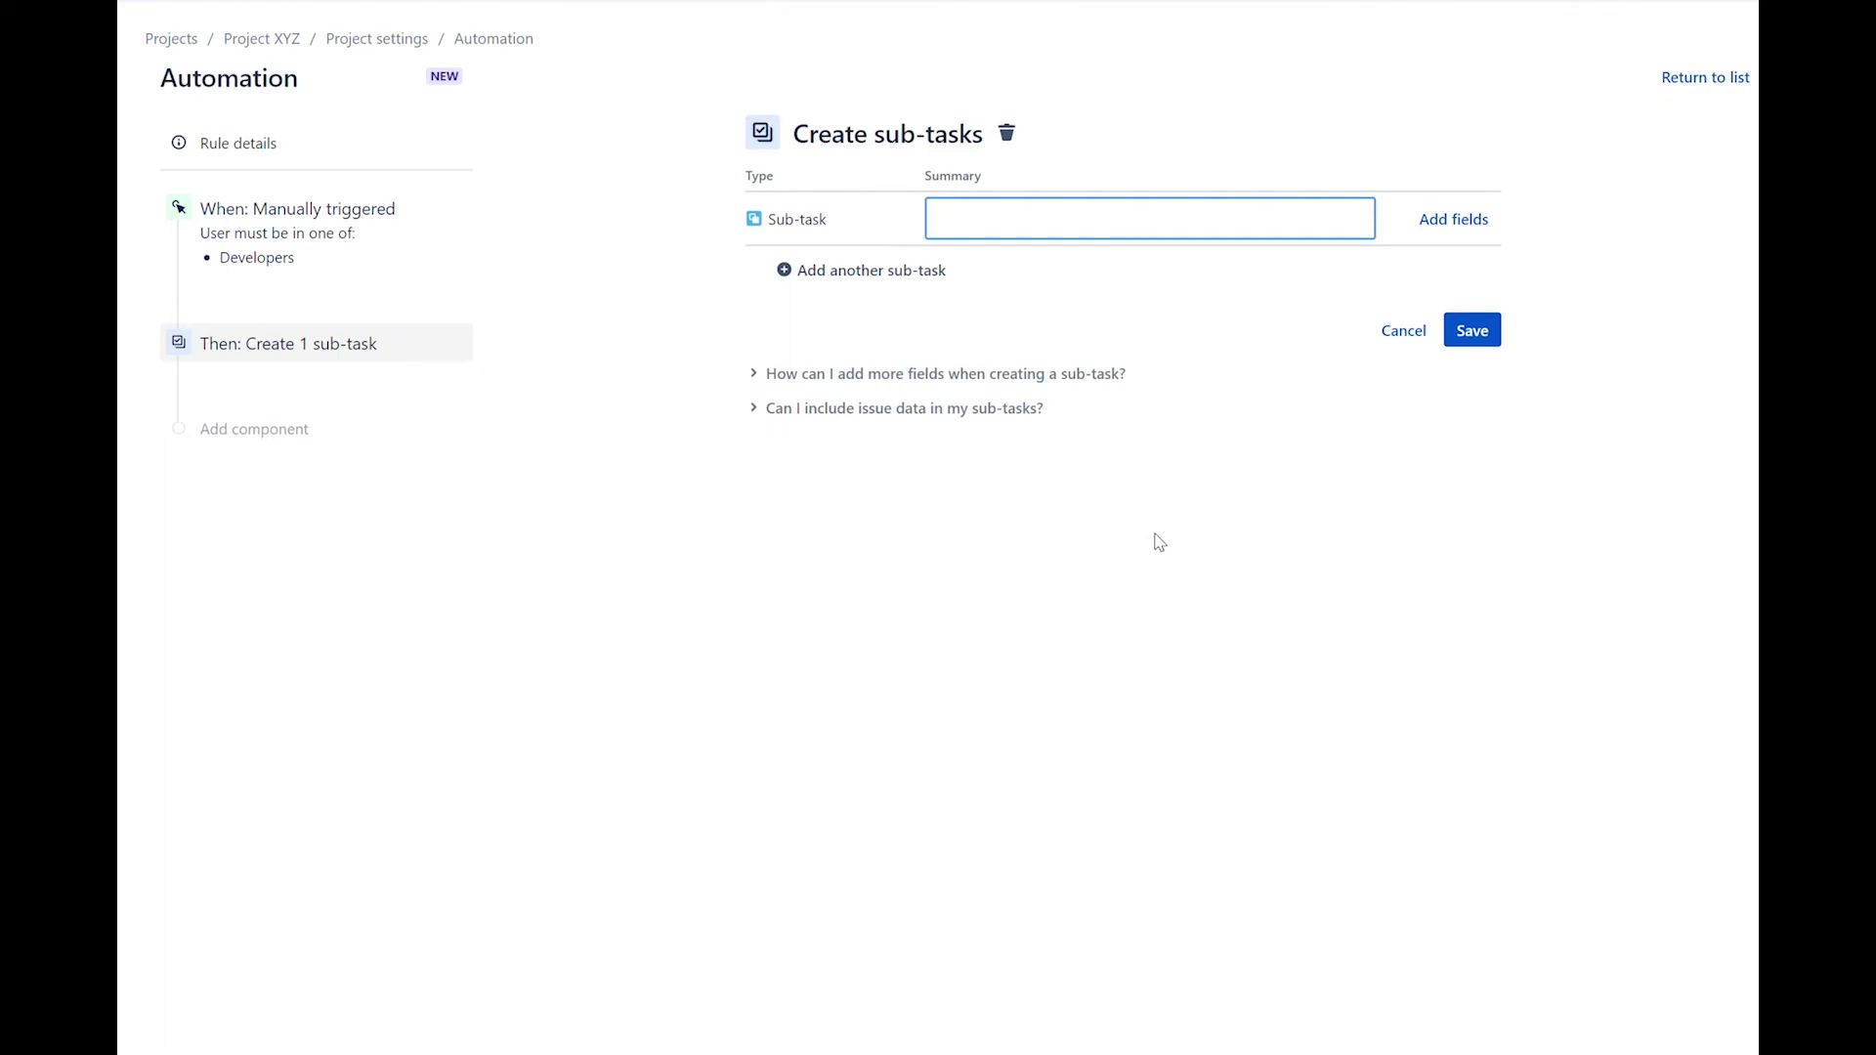
pyautogui.write('Draft')
pyautogui.click(870, 282)
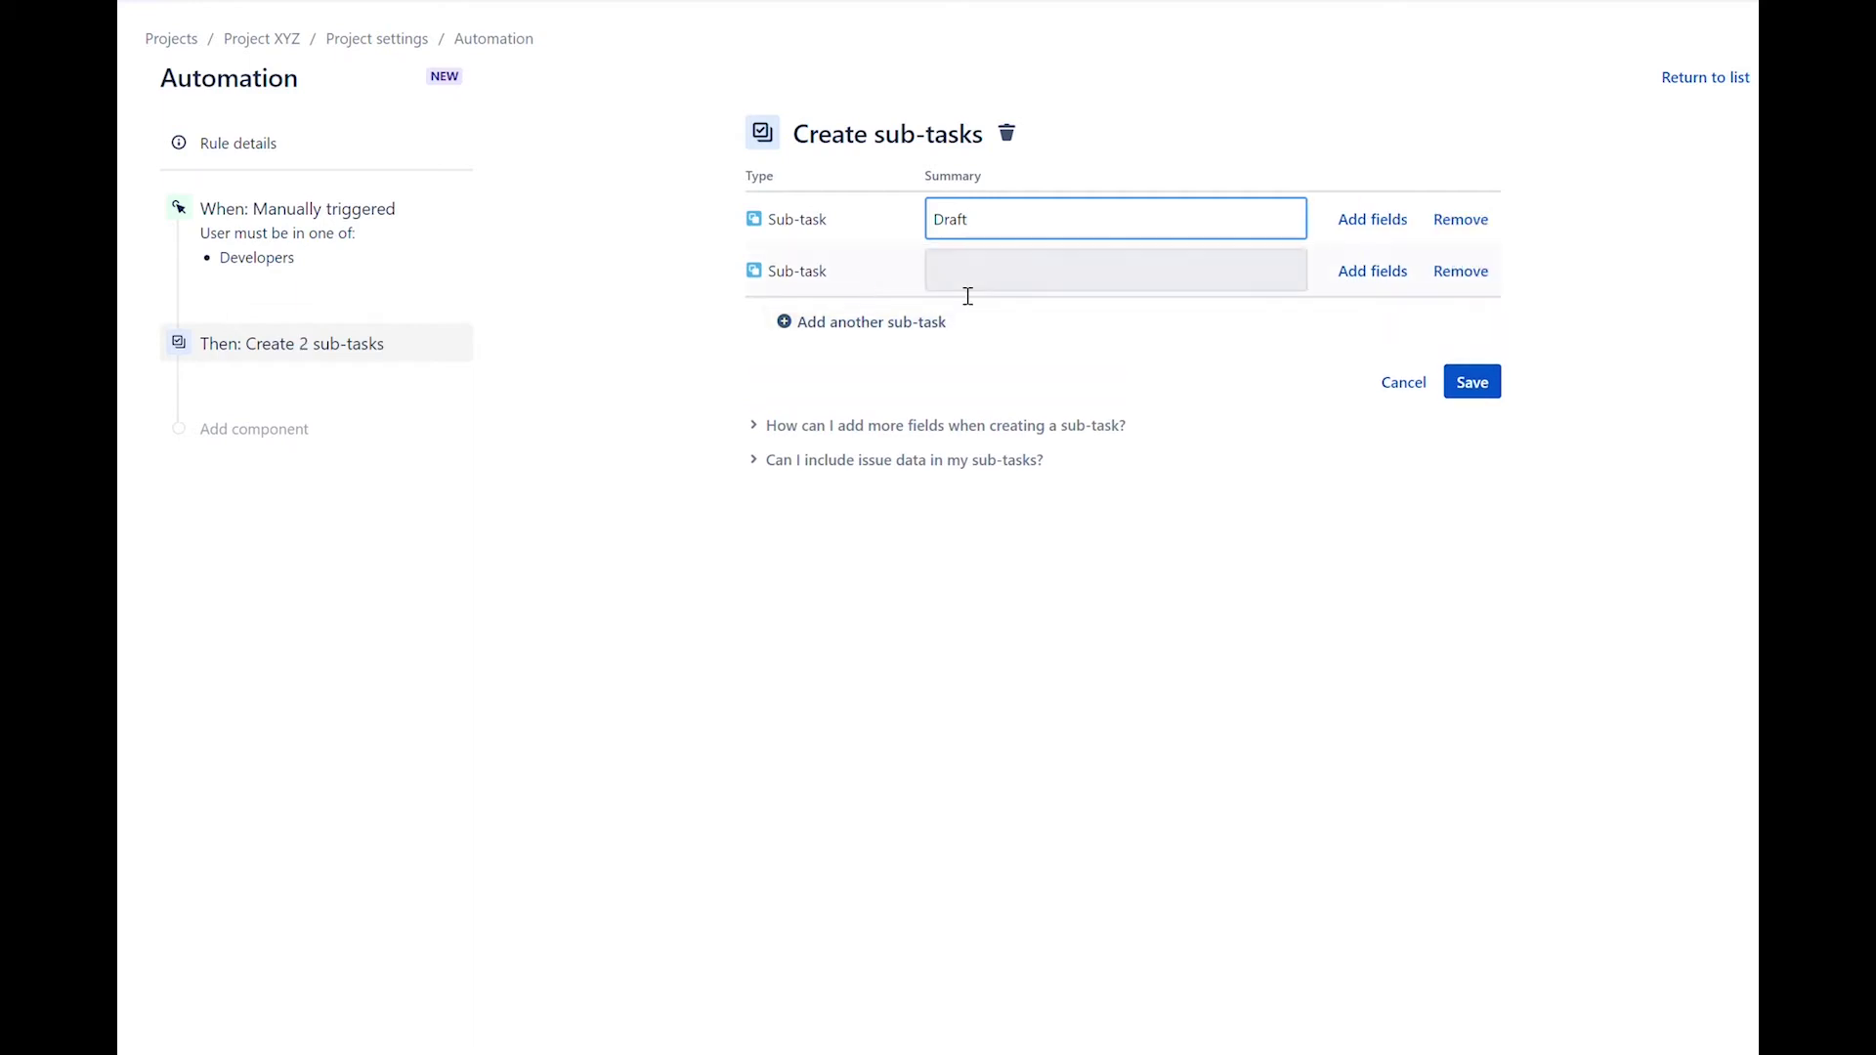
pyautogui.click(968, 294)
pyautogui.write('Review')
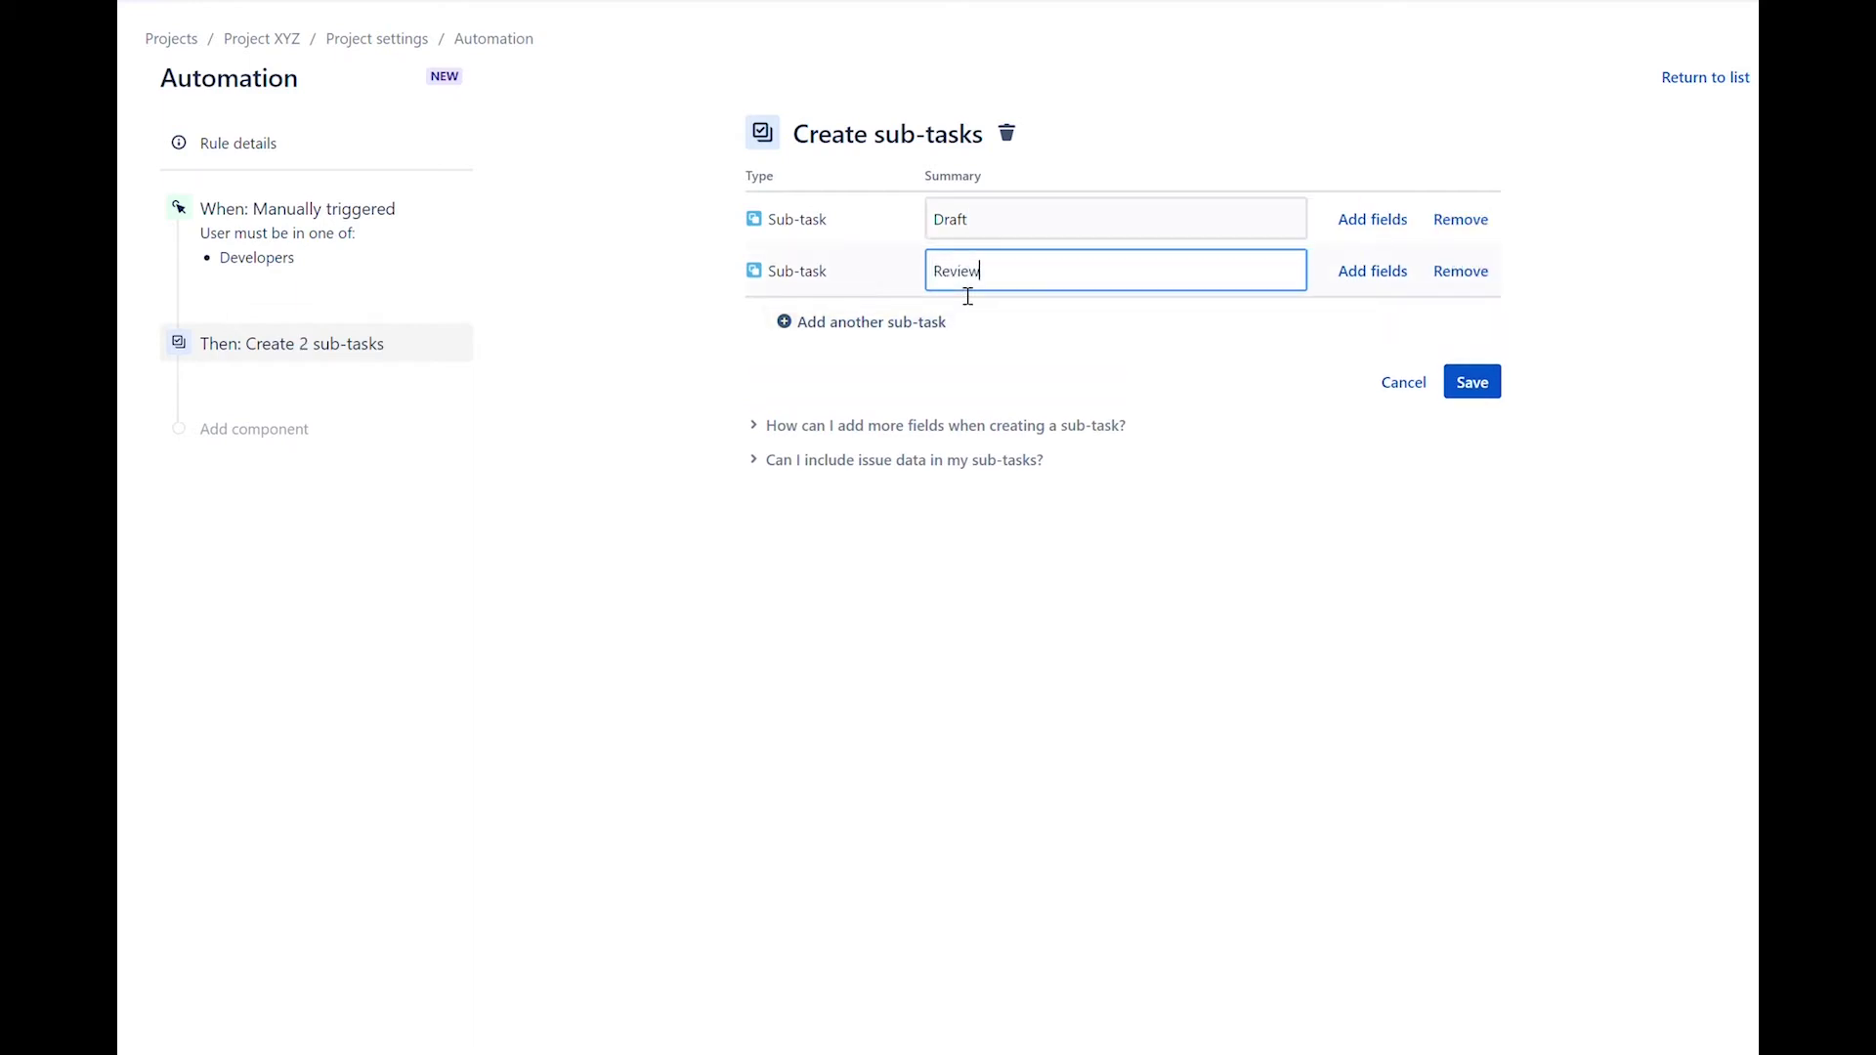
pyautogui.click(884, 323)
pyautogui.click(995, 342)
pyautogui.write('Publish')
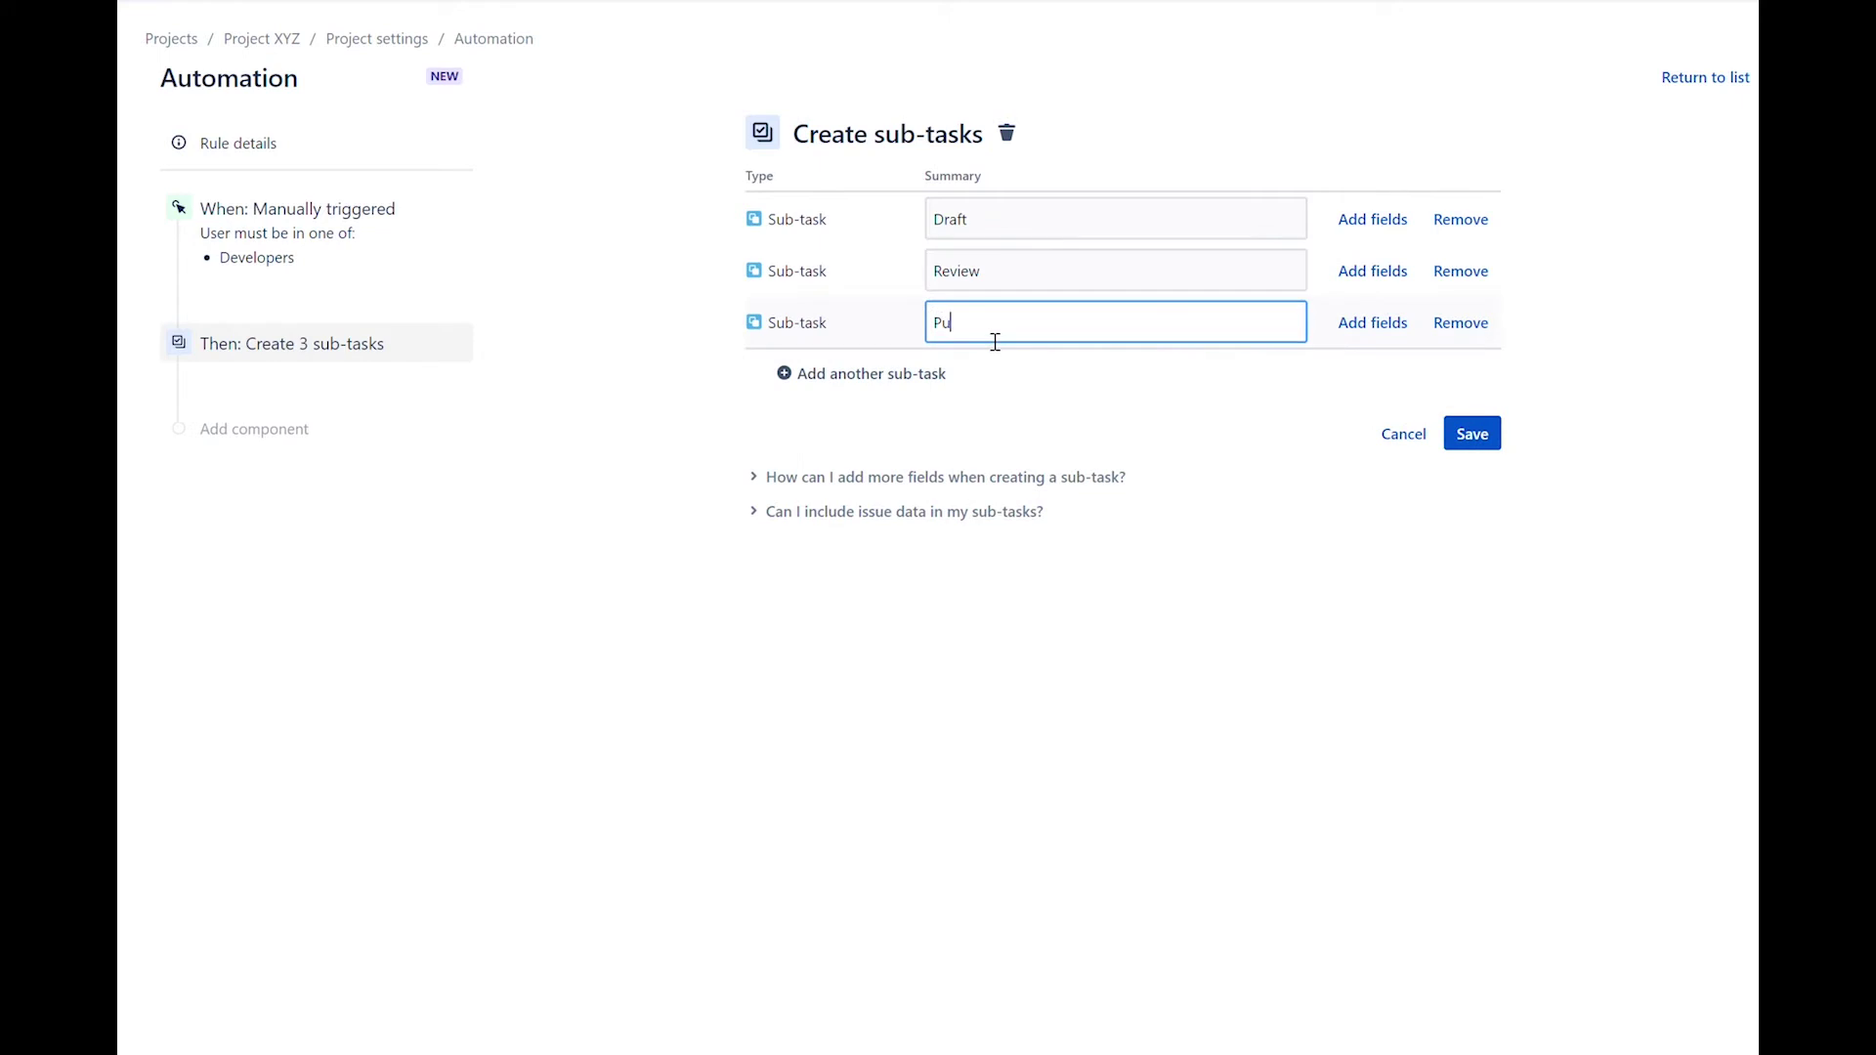
pyautogui.click(1481, 435)
# - Name the second rule 'Create Content Sub-tasks', turn it on, and return to the rules list
pyautogui.click(1261, 291)
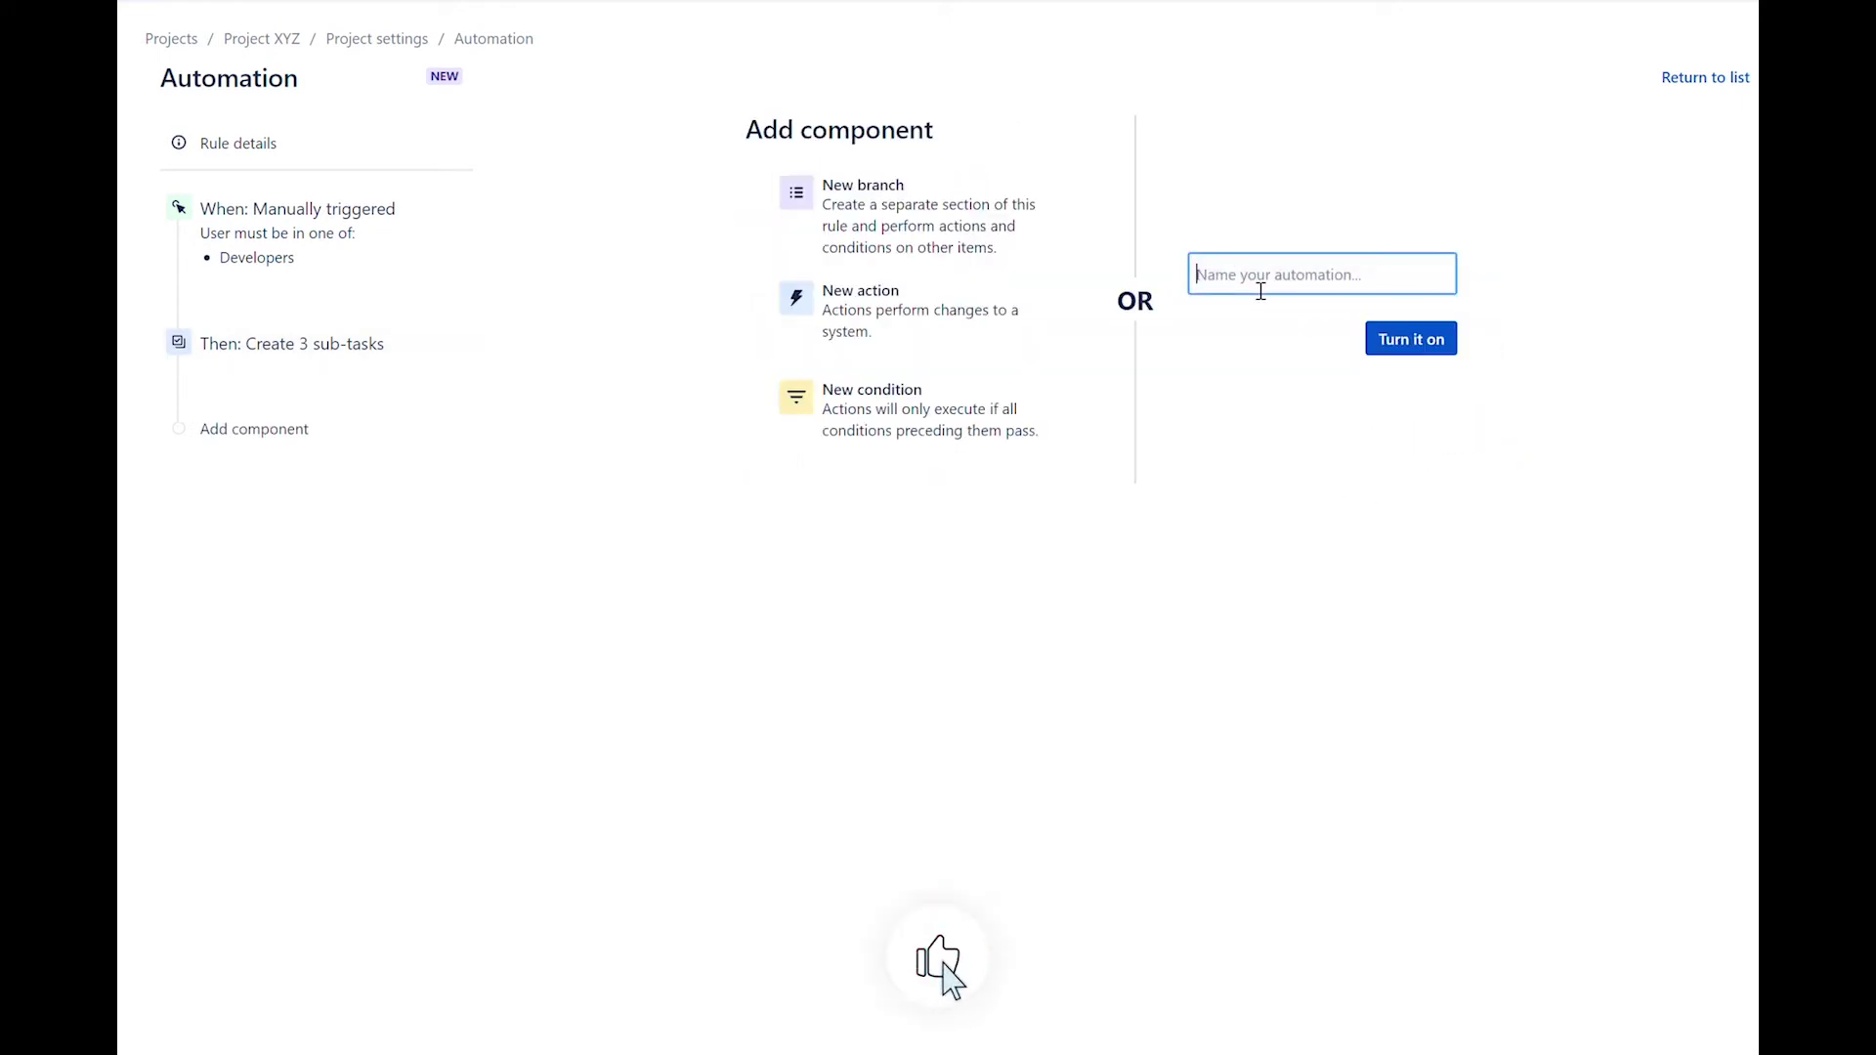
pyautogui.write('Create Content S')
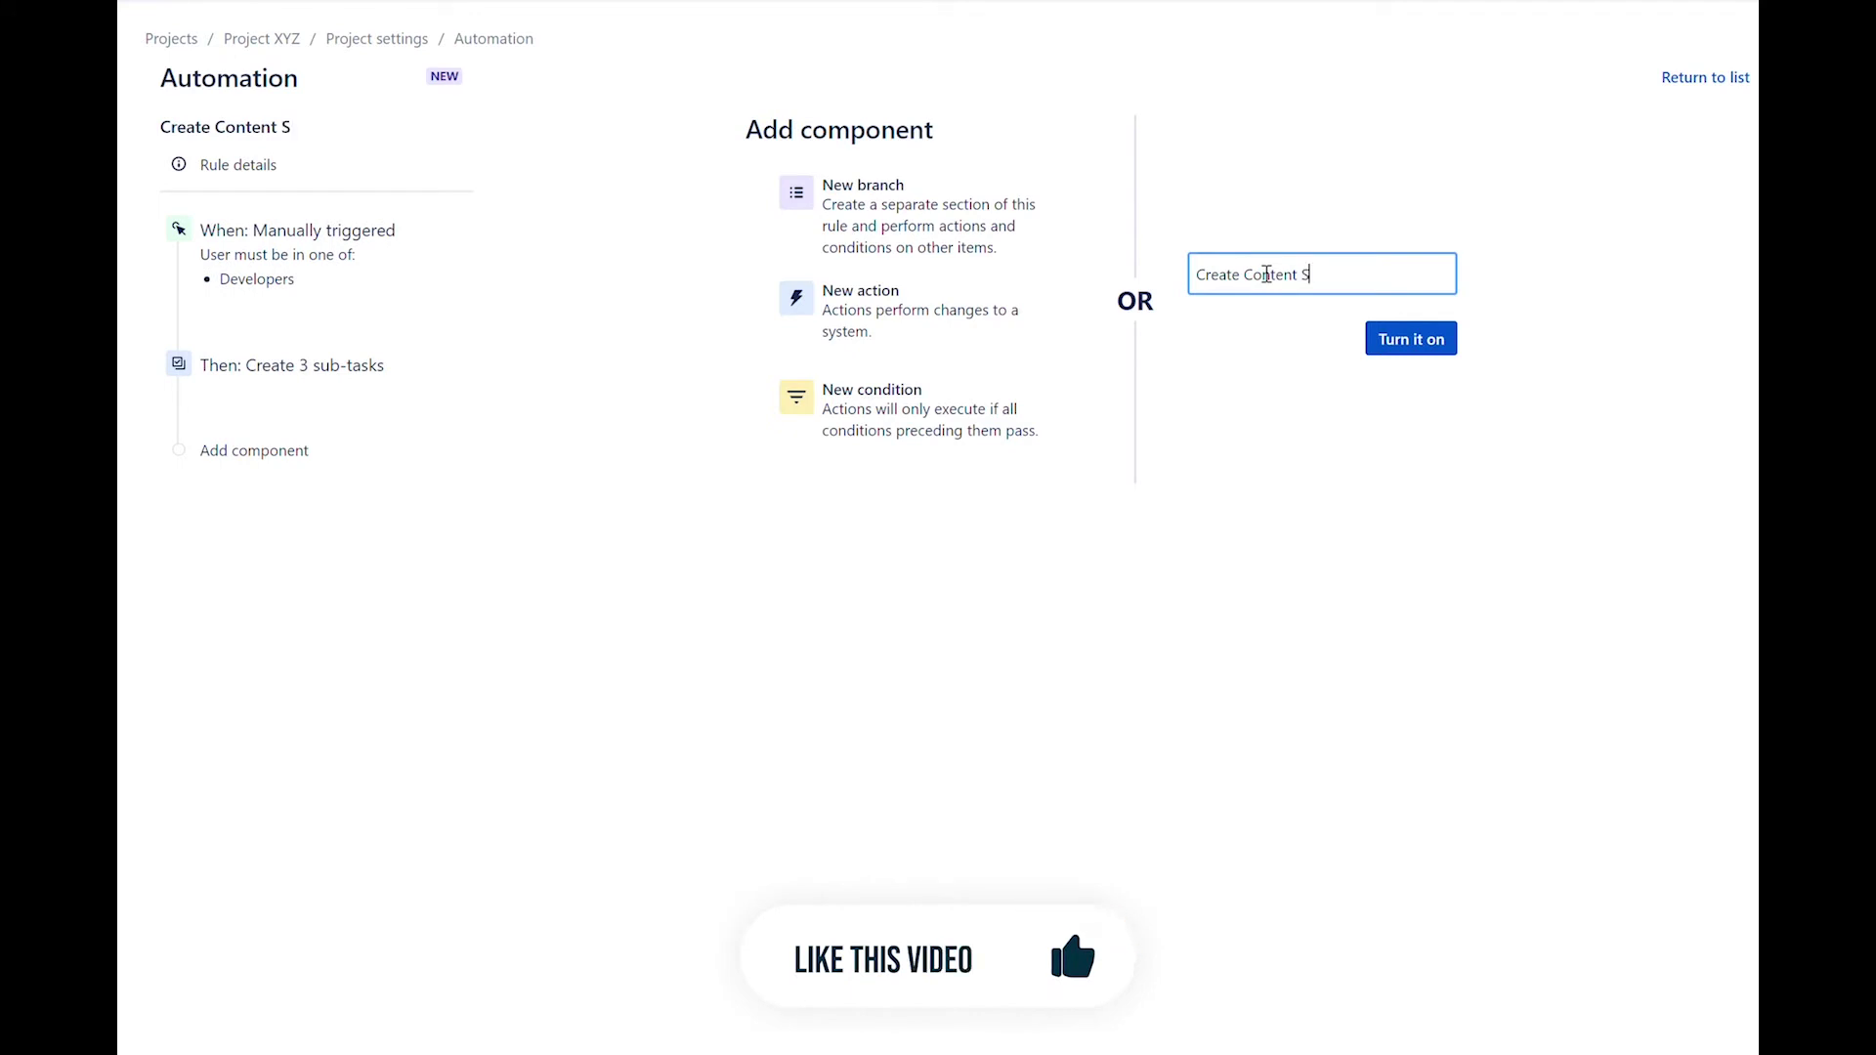
pyautogui.write('ub-tasks')
pyautogui.click(1422, 343)
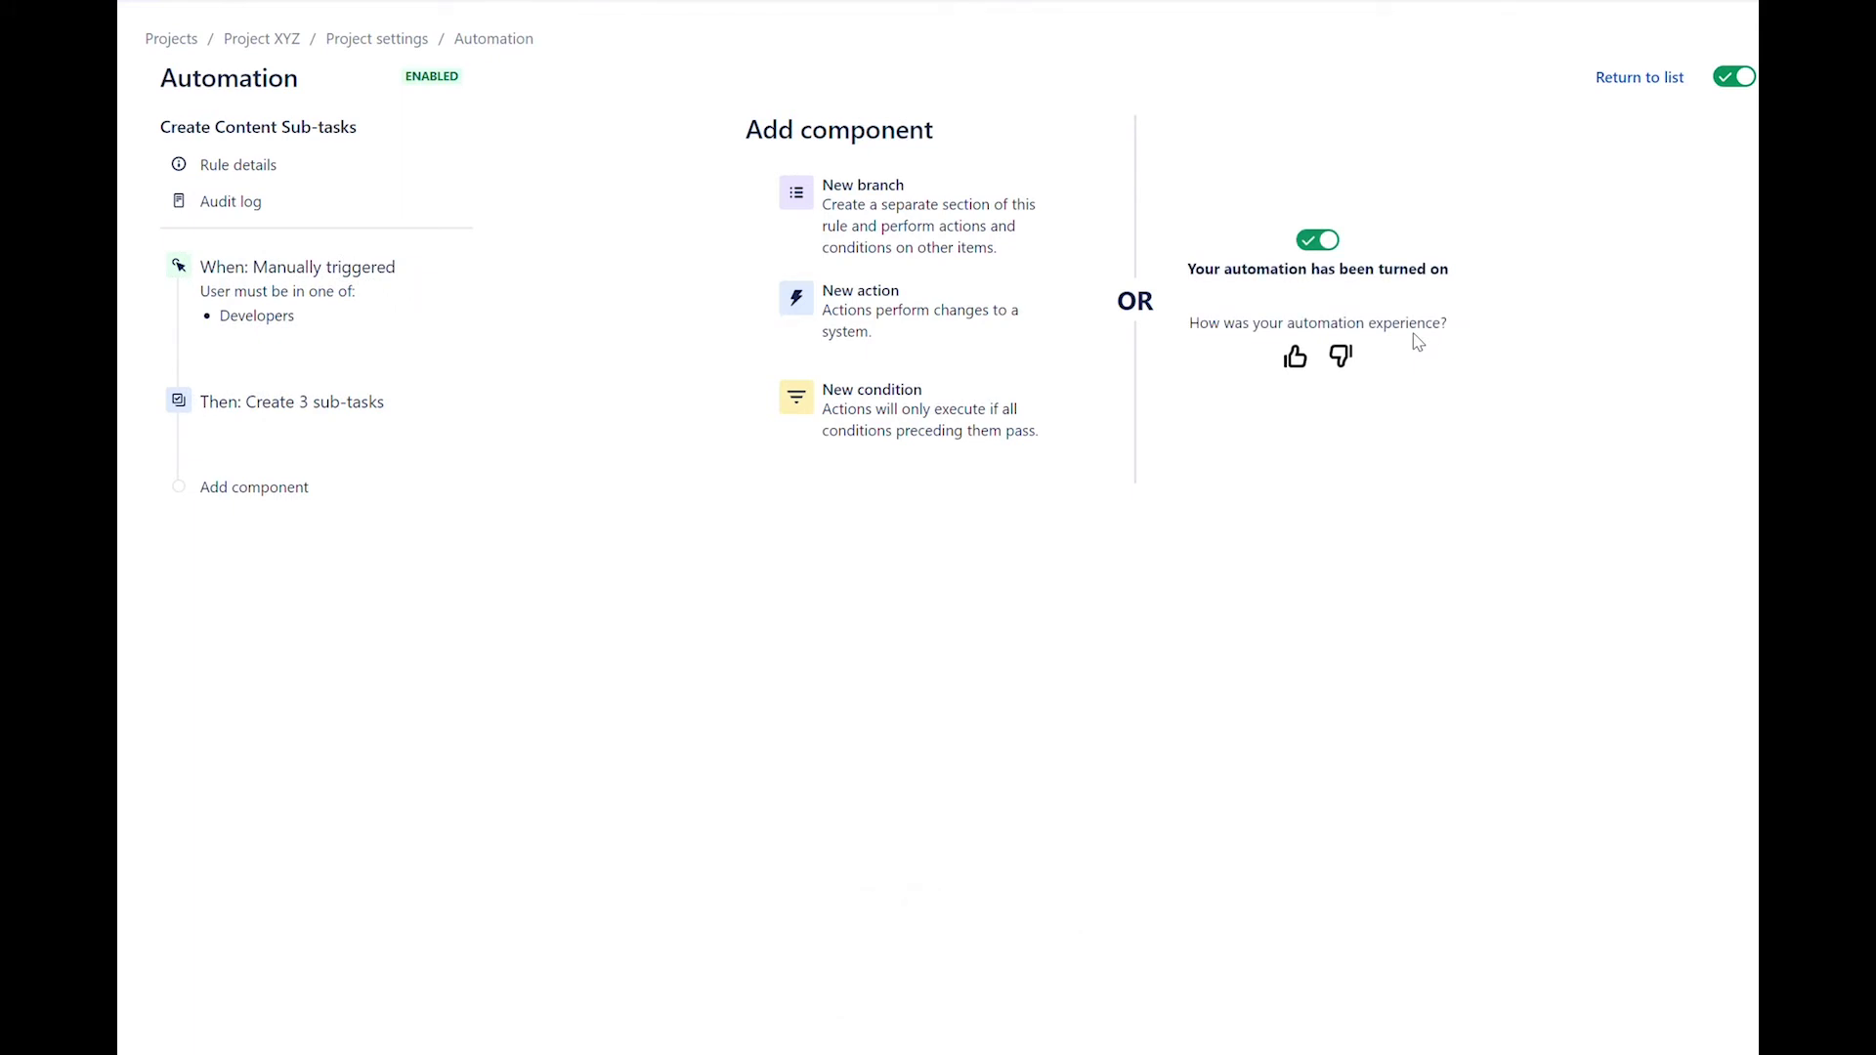
pyautogui.click(1638, 82)
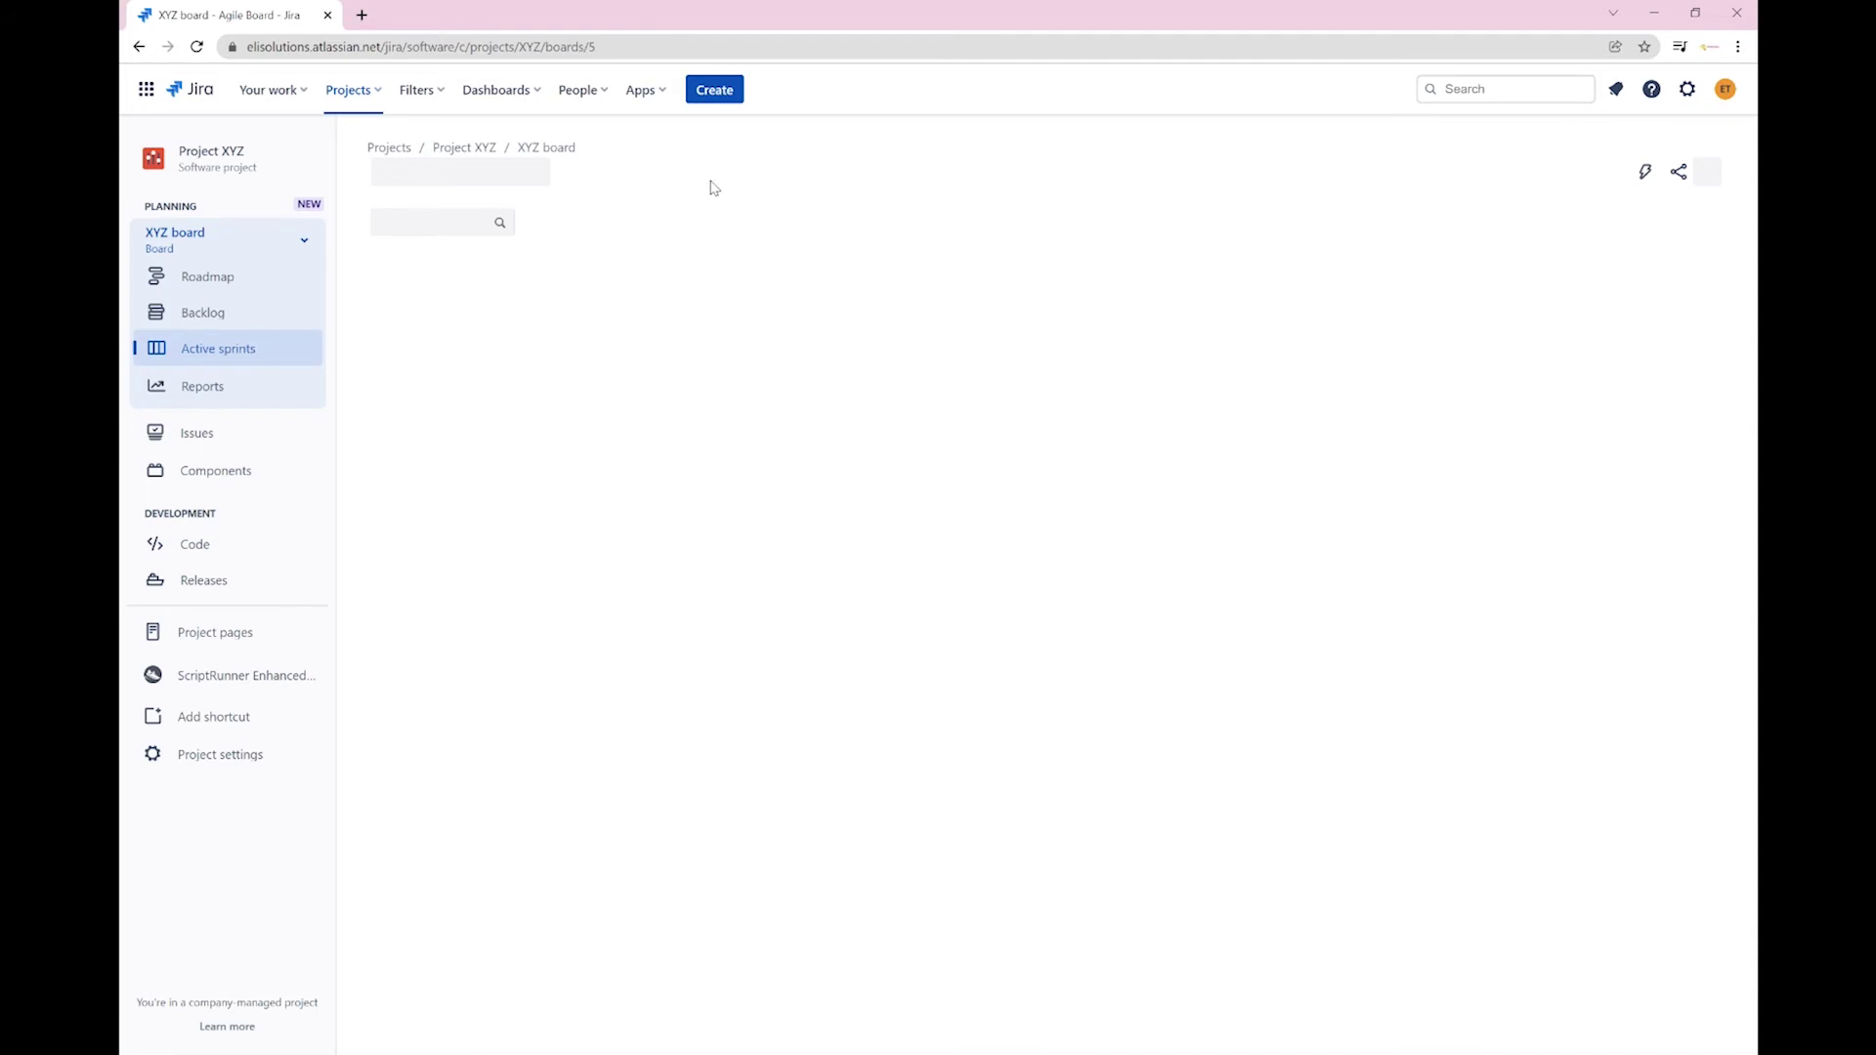
# - Create a task with summary 'Development Main Task' and open the new XYZ-38 issue
pyautogui.click(719, 92)
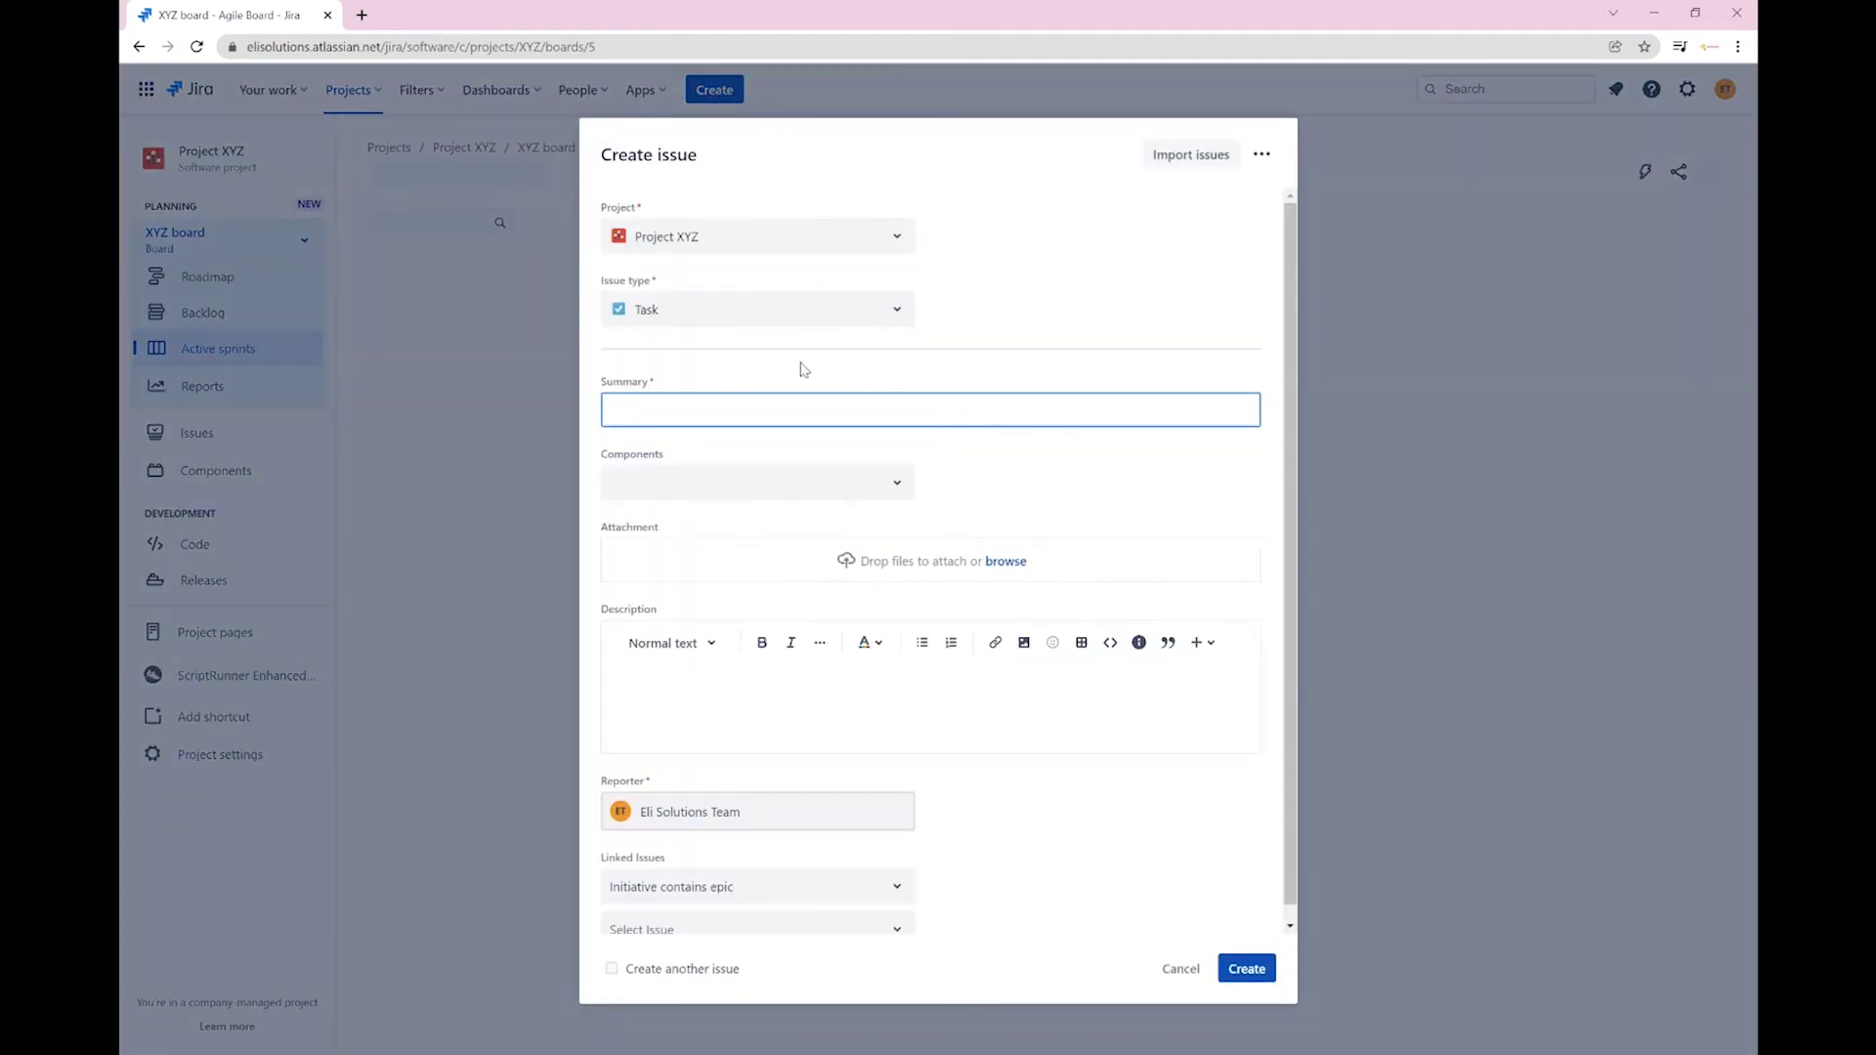
pyautogui.click(781, 409)
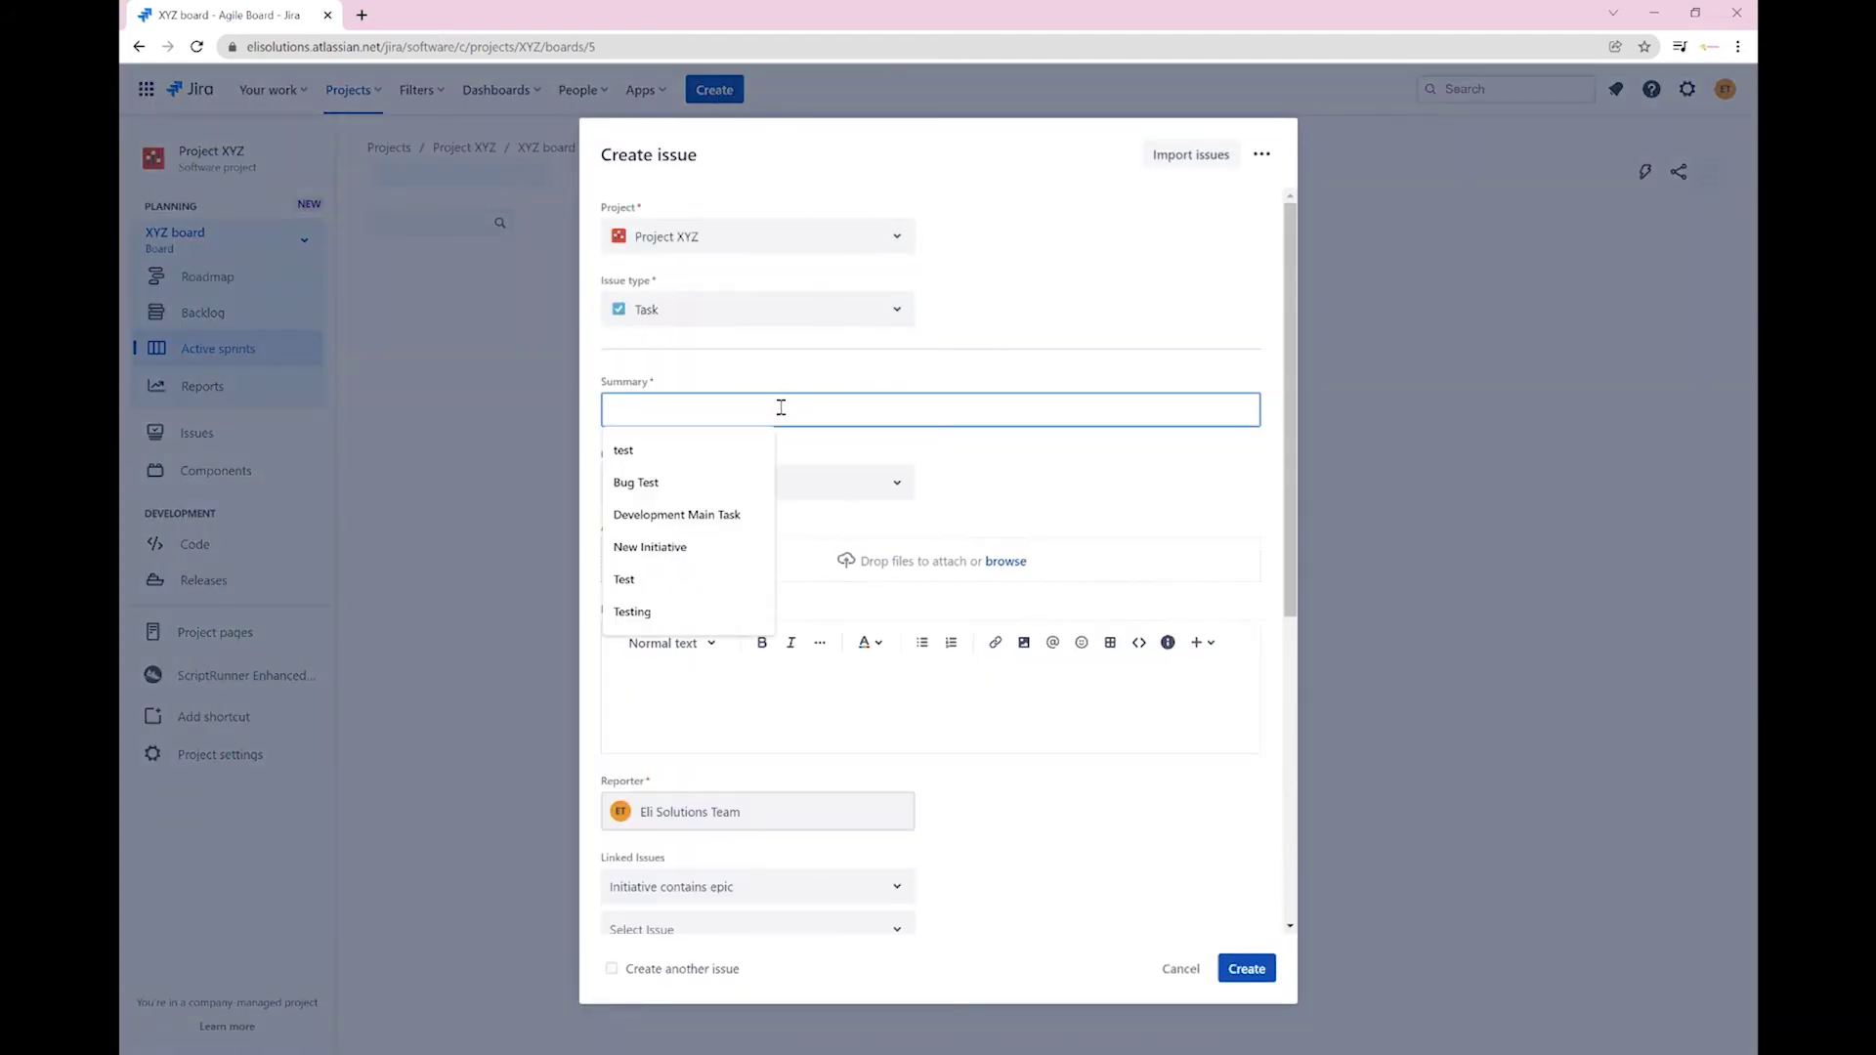
pyautogui.click(744, 515)
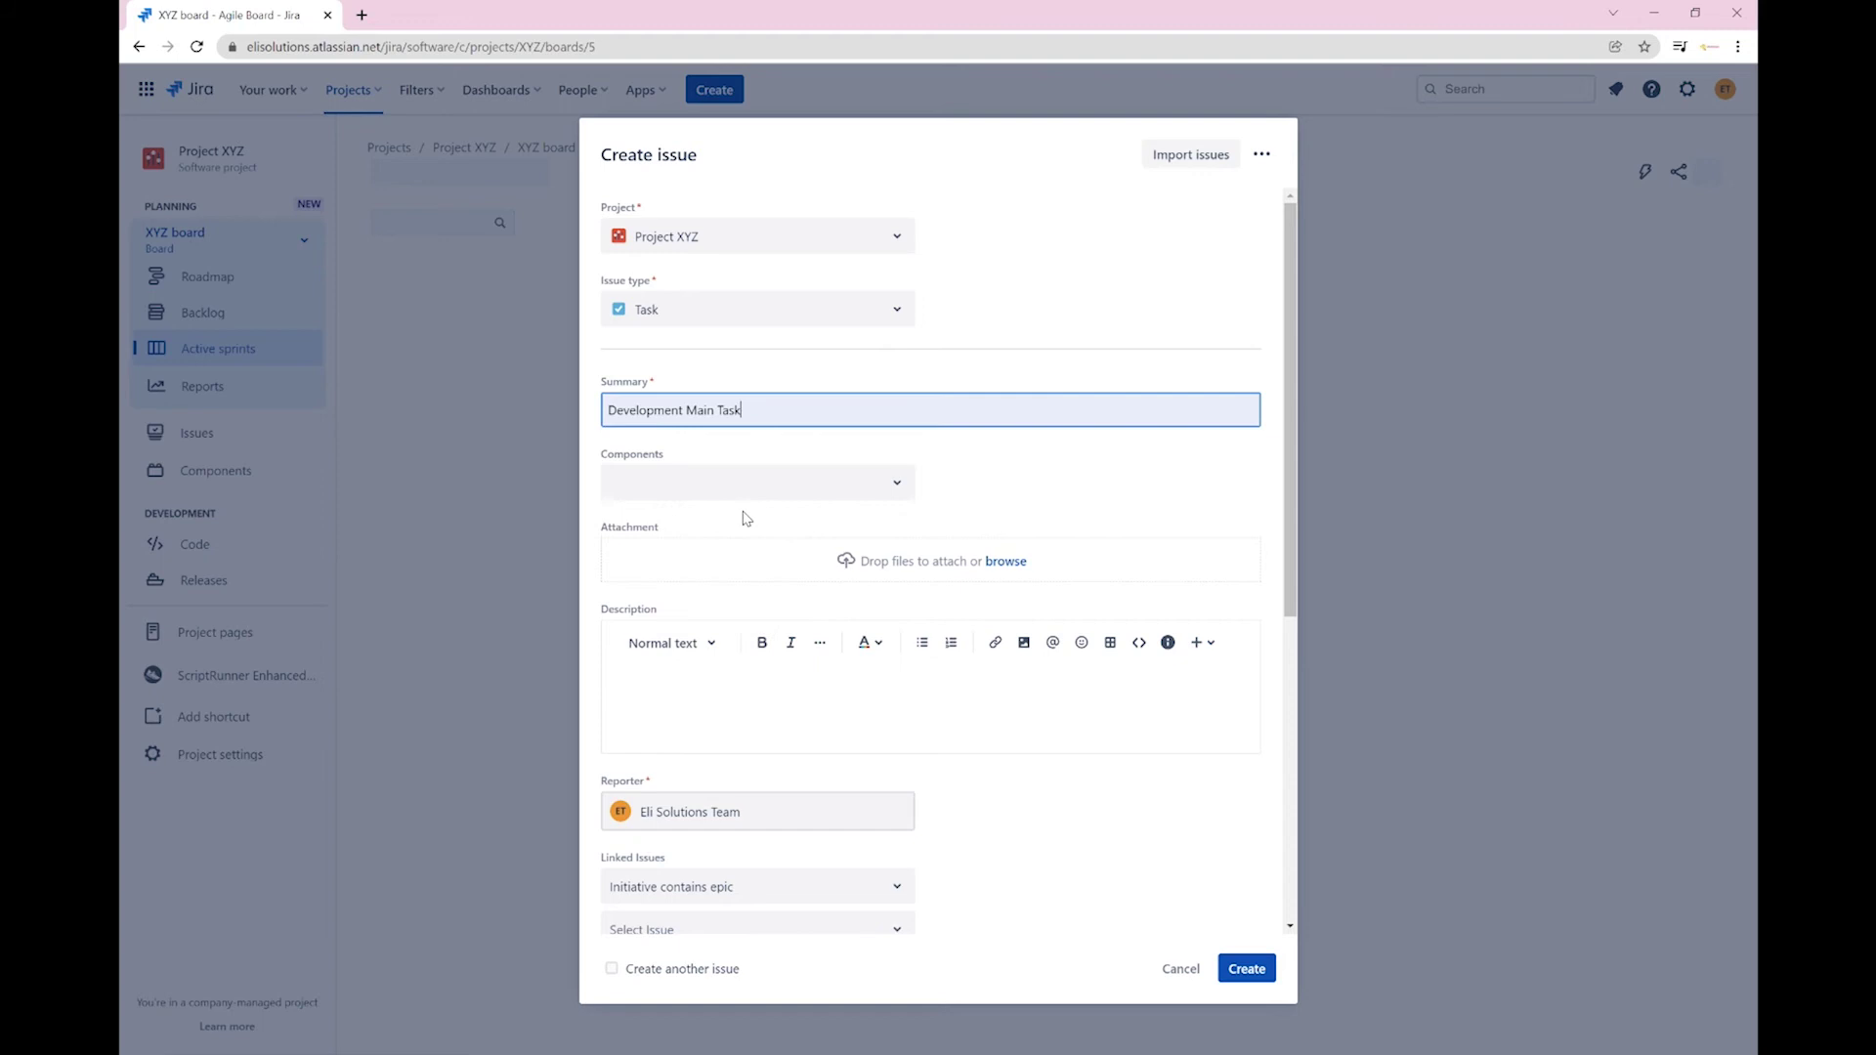
pyautogui.click(1247, 970)
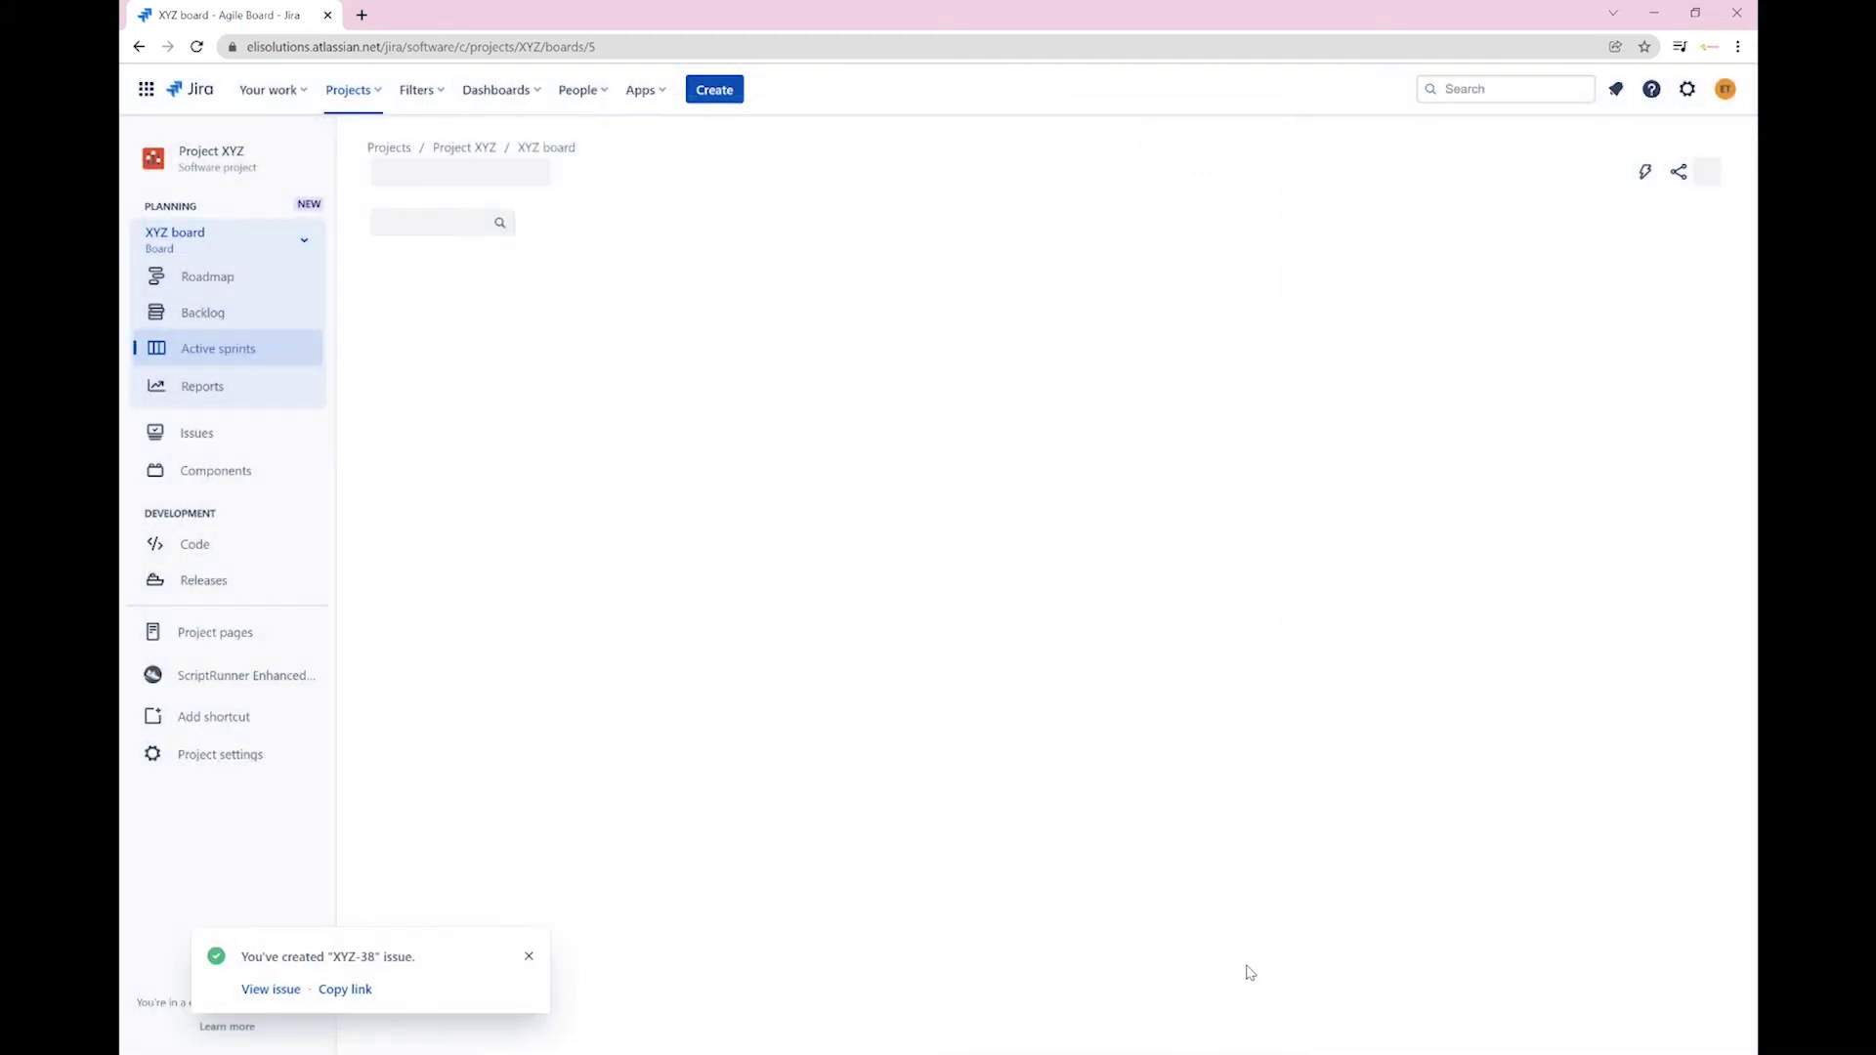
pyautogui.click(271, 989)
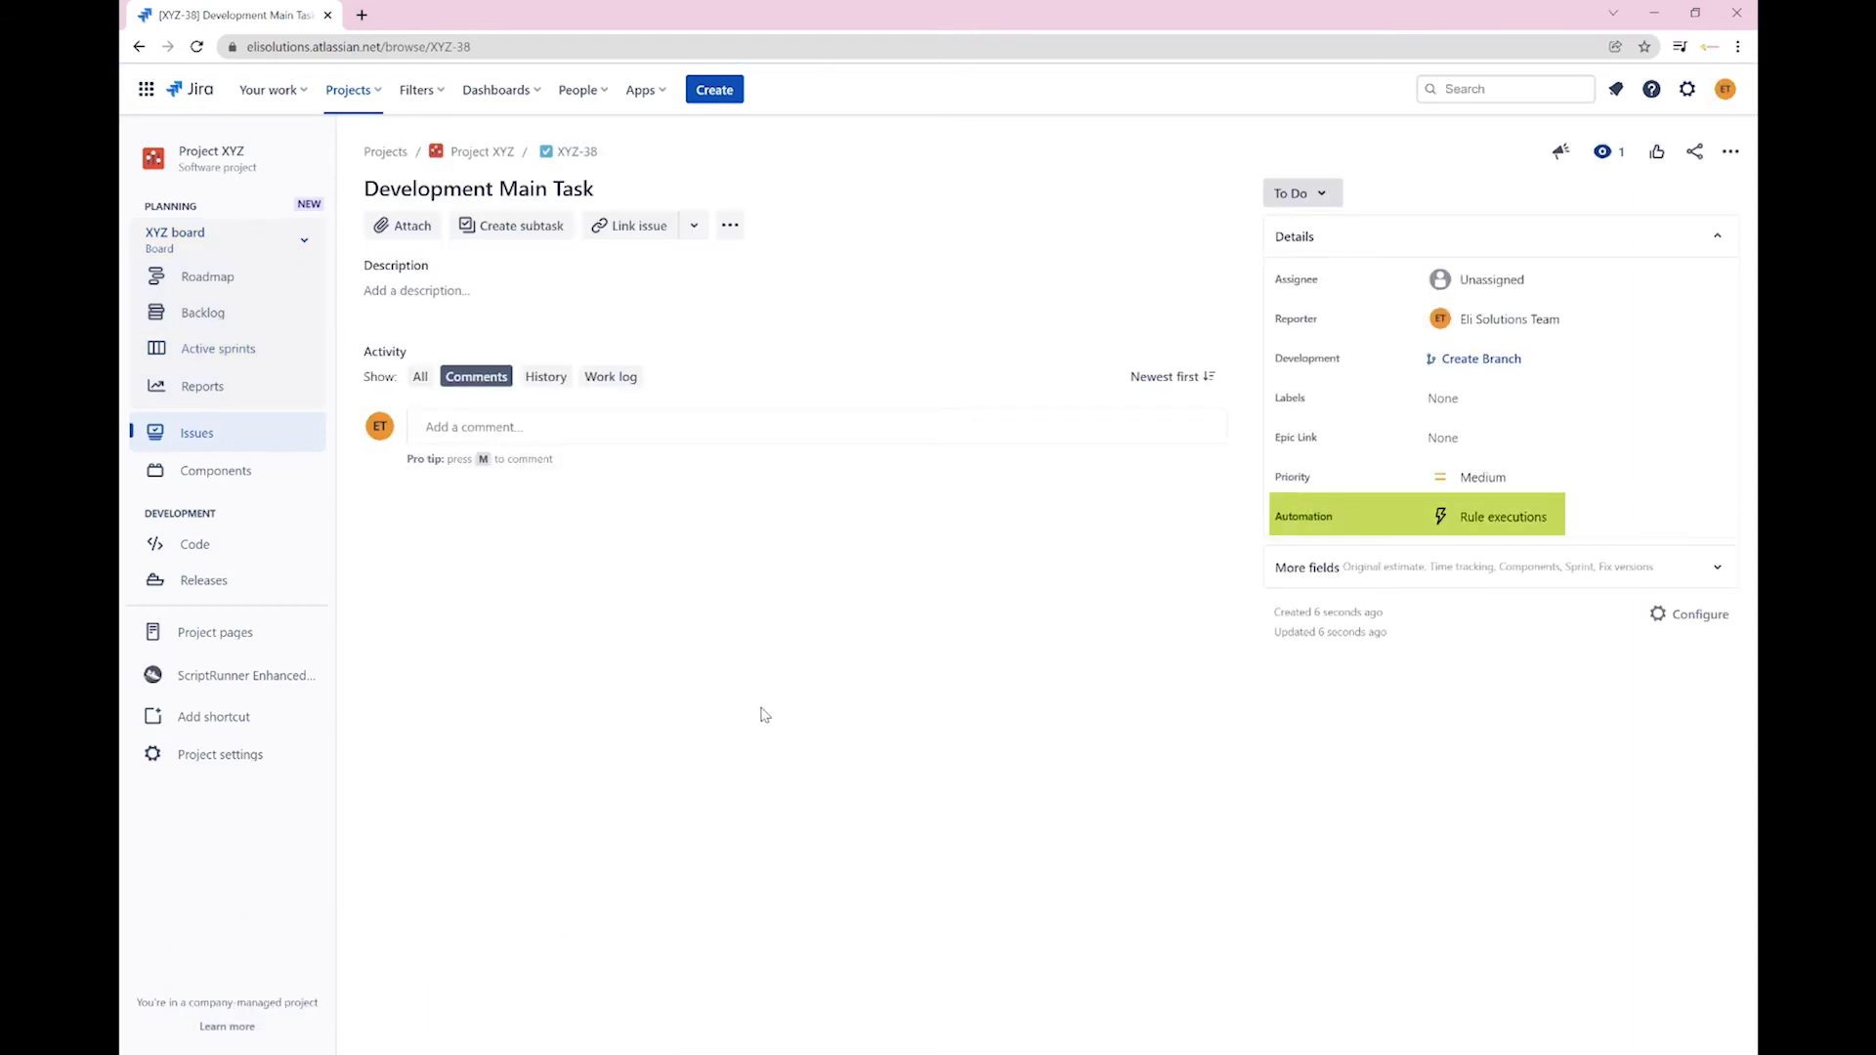
# - Run the Create Dev Sub-tasks rule on XYZ-38 and reload to show its four sub-tasks
pyautogui.click(1515, 517)
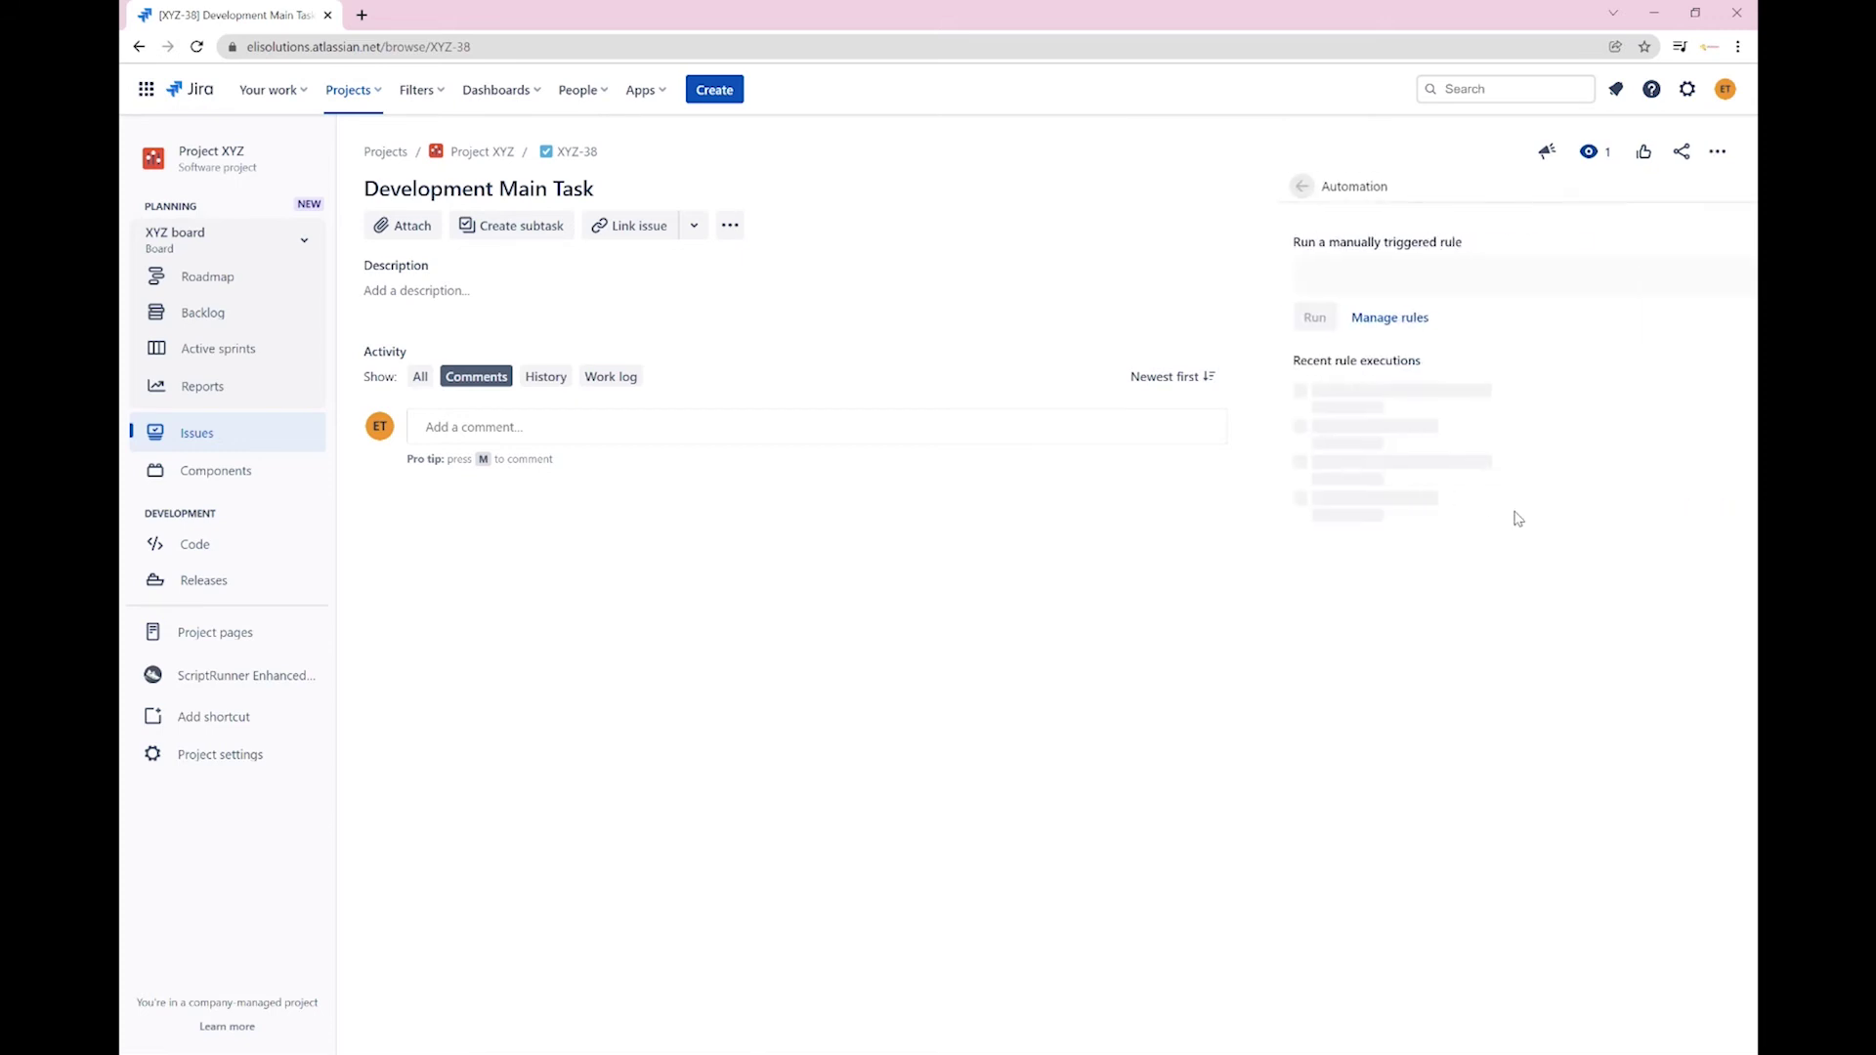
pyautogui.click(1741, 278)
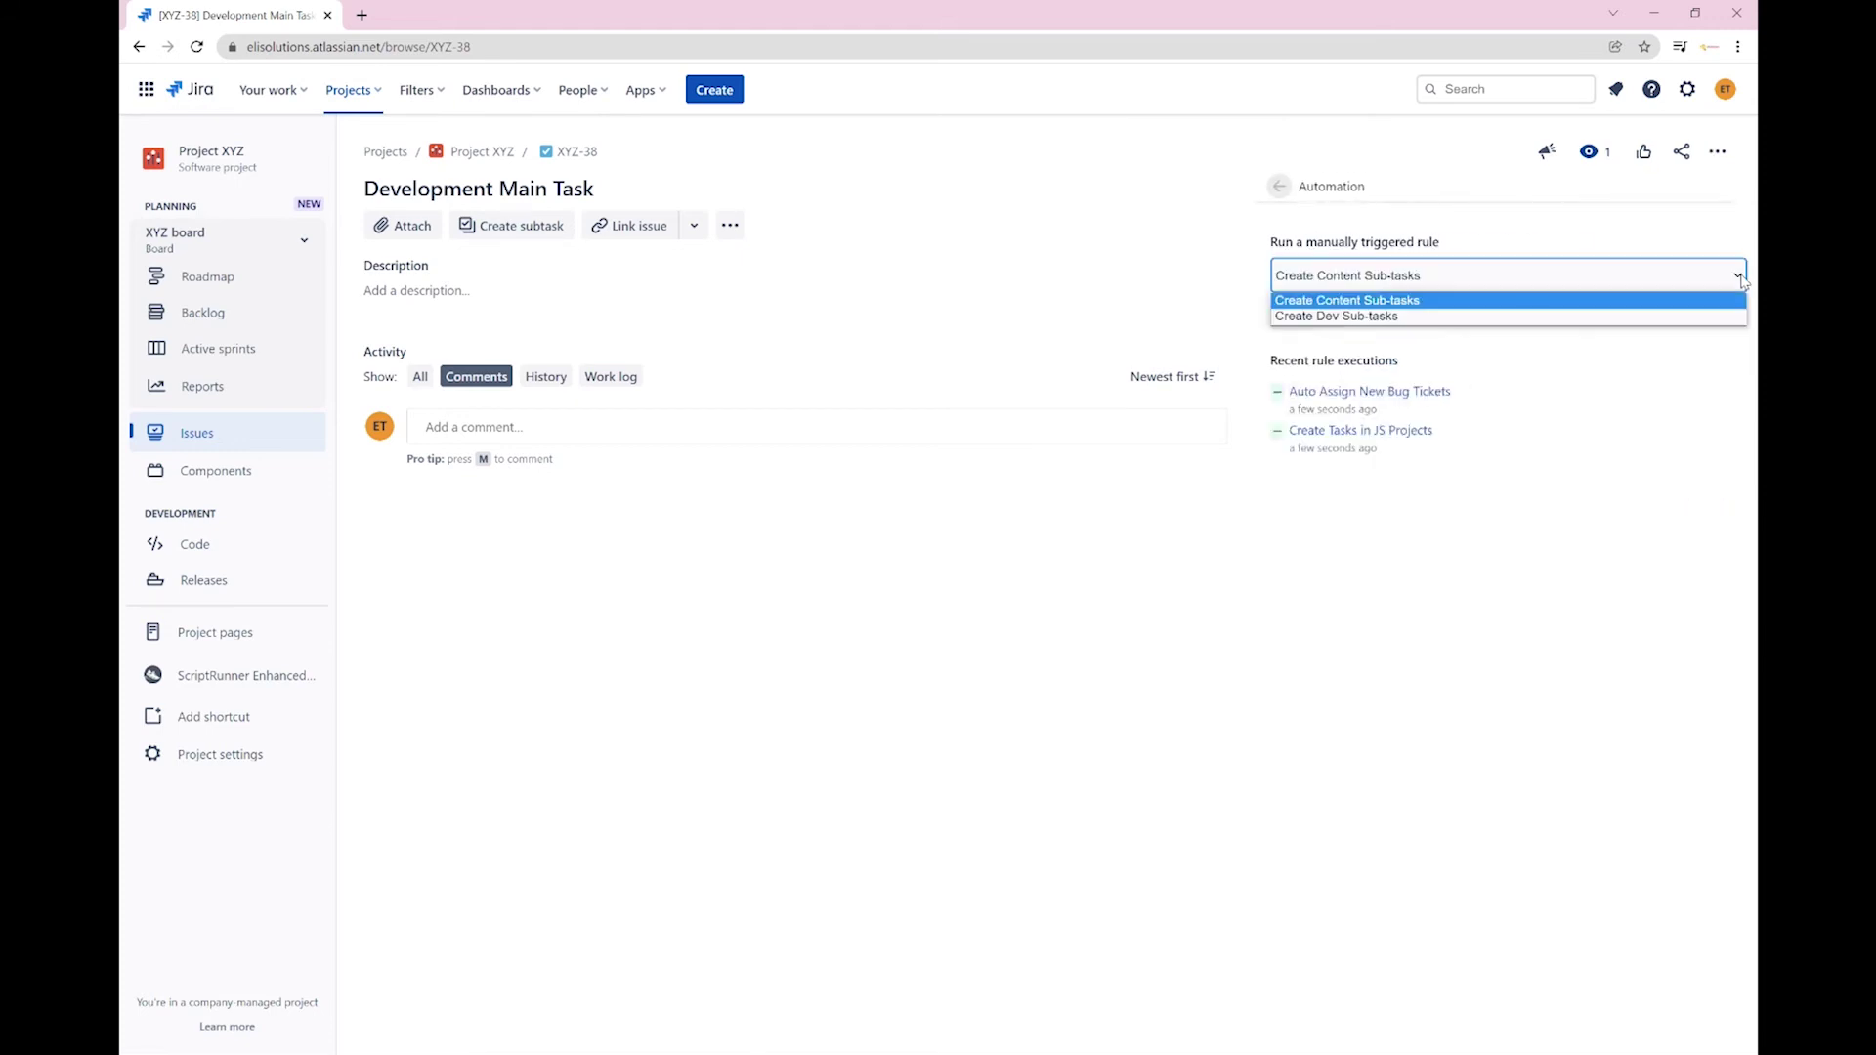
pyautogui.click(1684, 317)
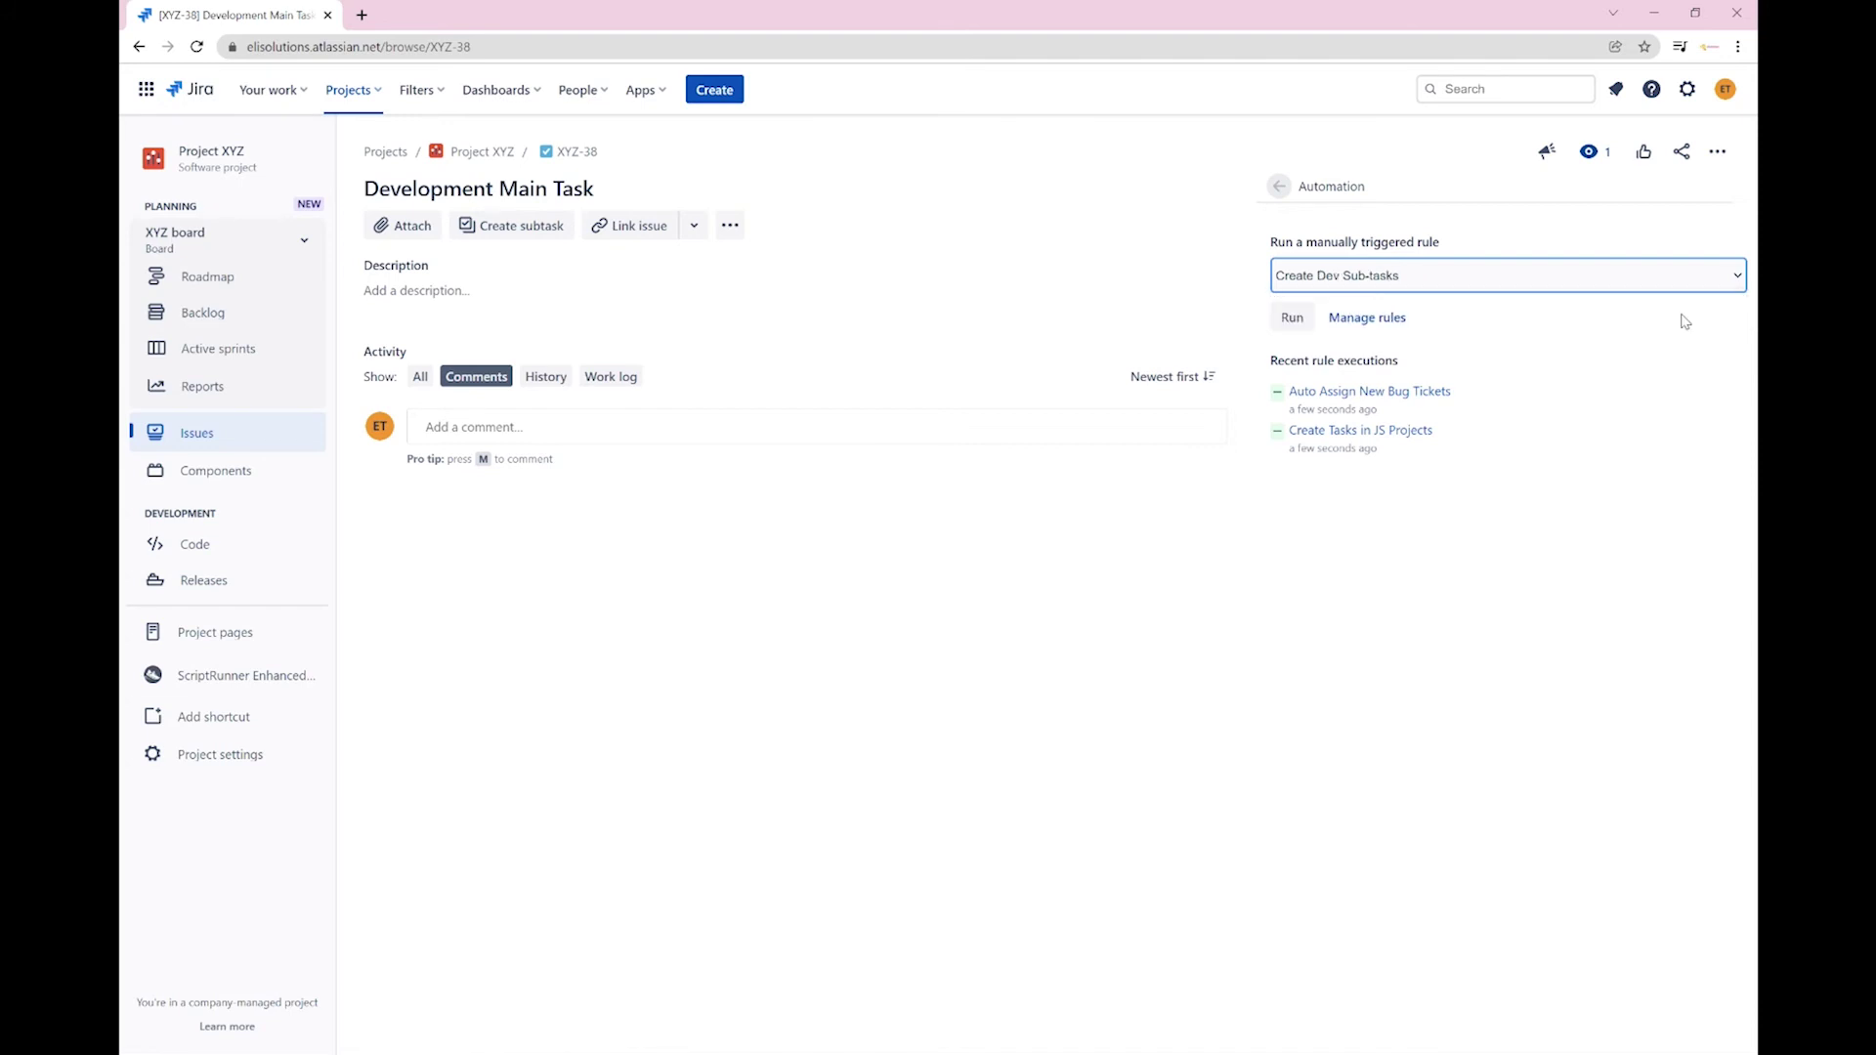
pyautogui.click(1292, 320)
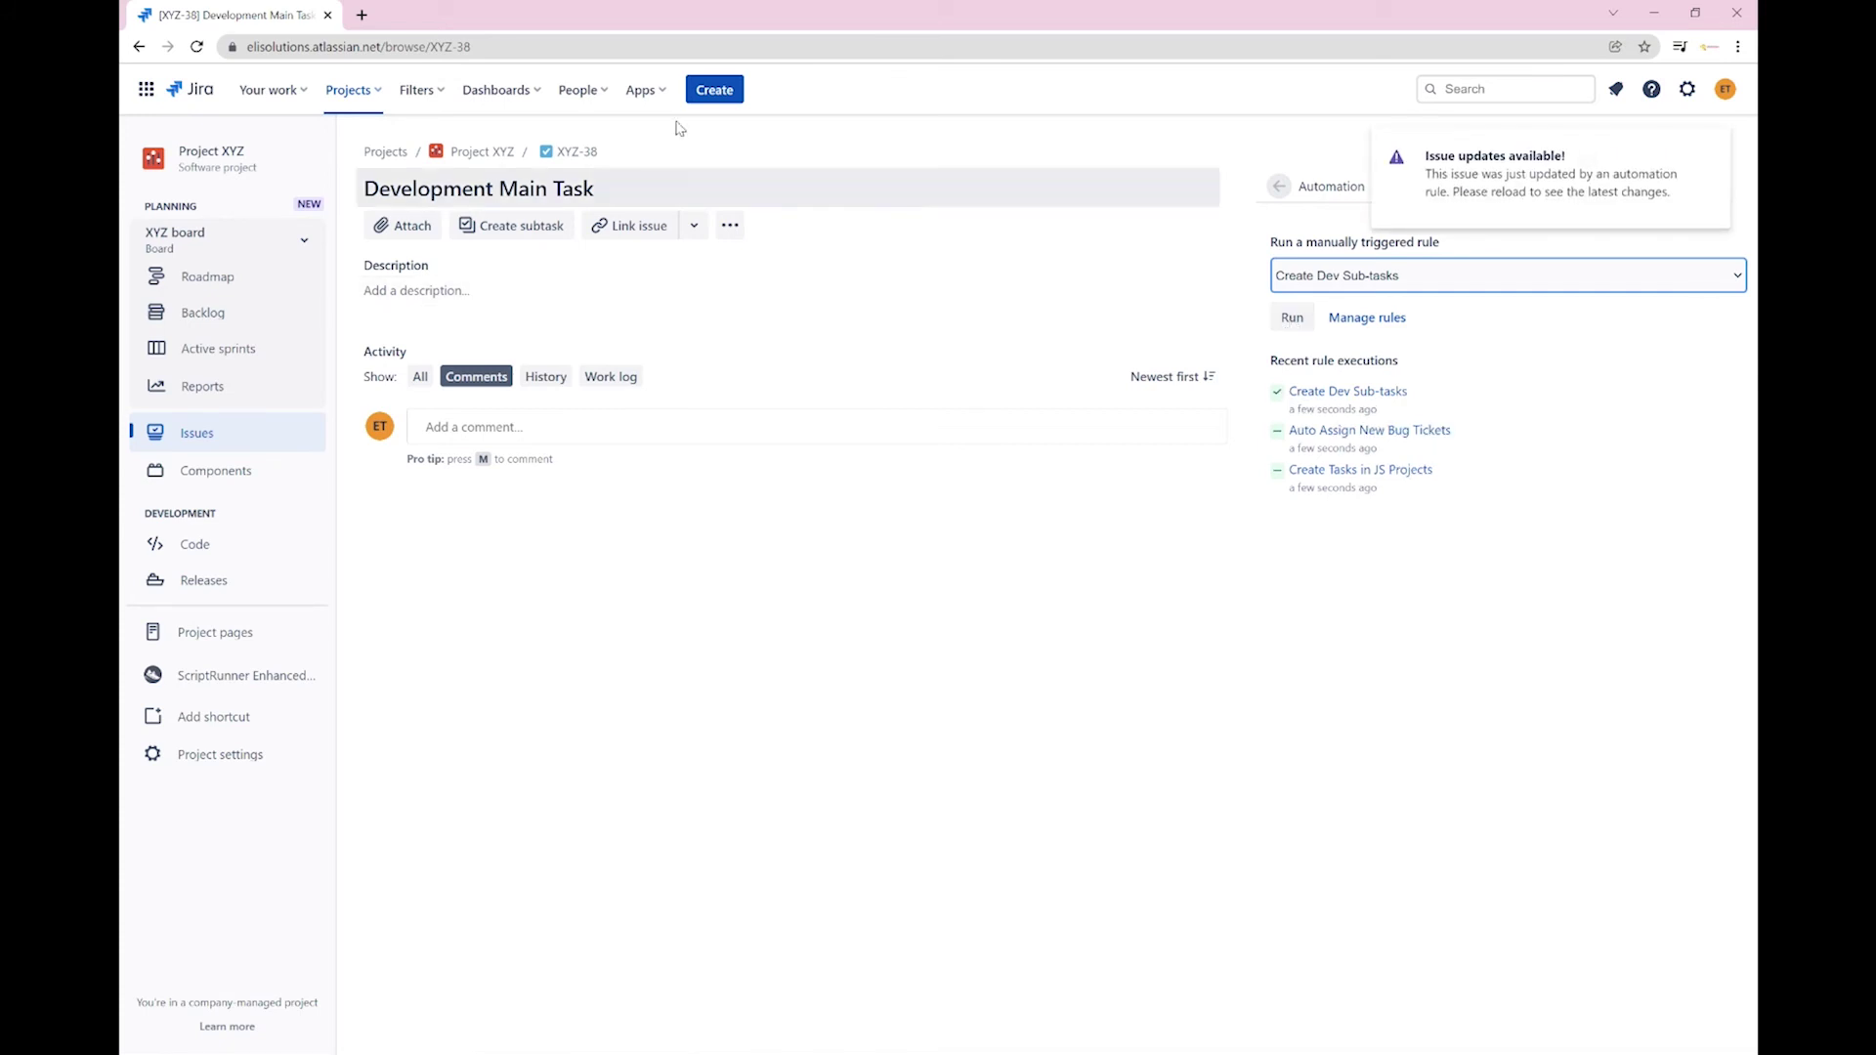
pyautogui.click(198, 49)
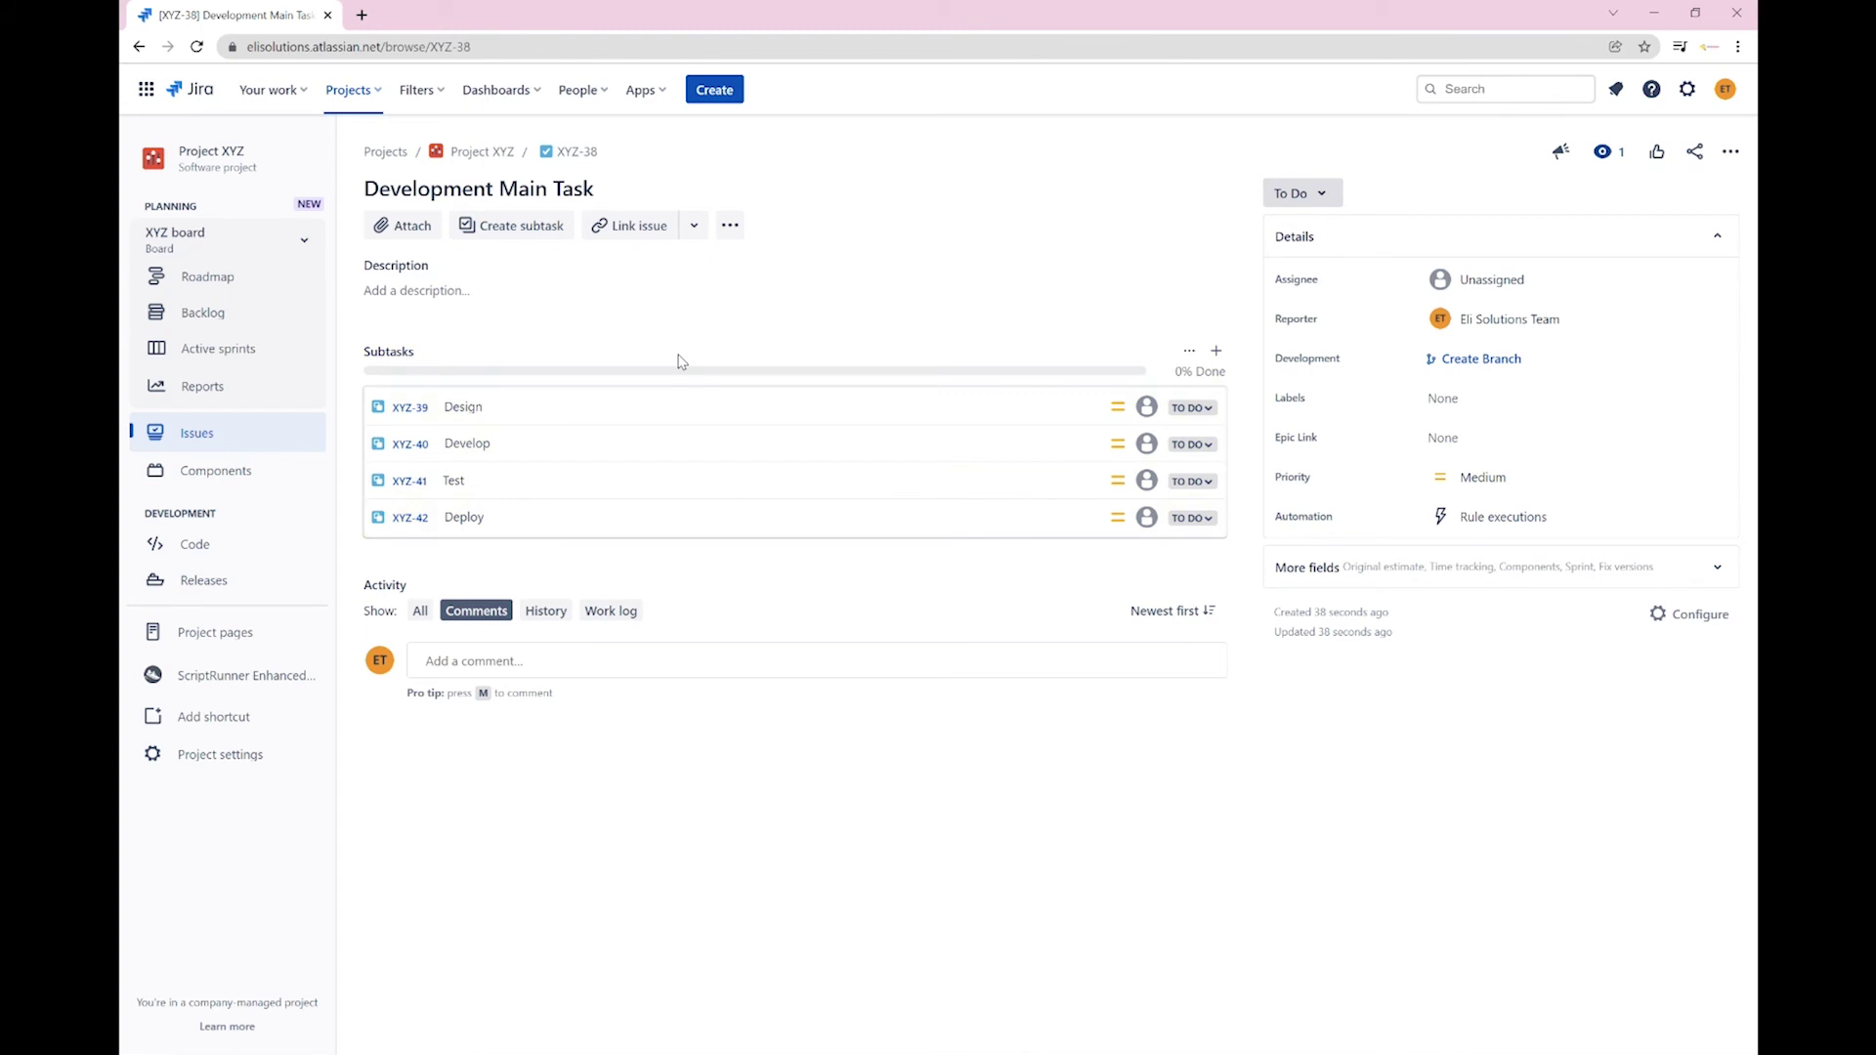
# - Create a task with summary 'Content Main Task' and open the new XYZ-43 issue
pyautogui.click(715, 90)
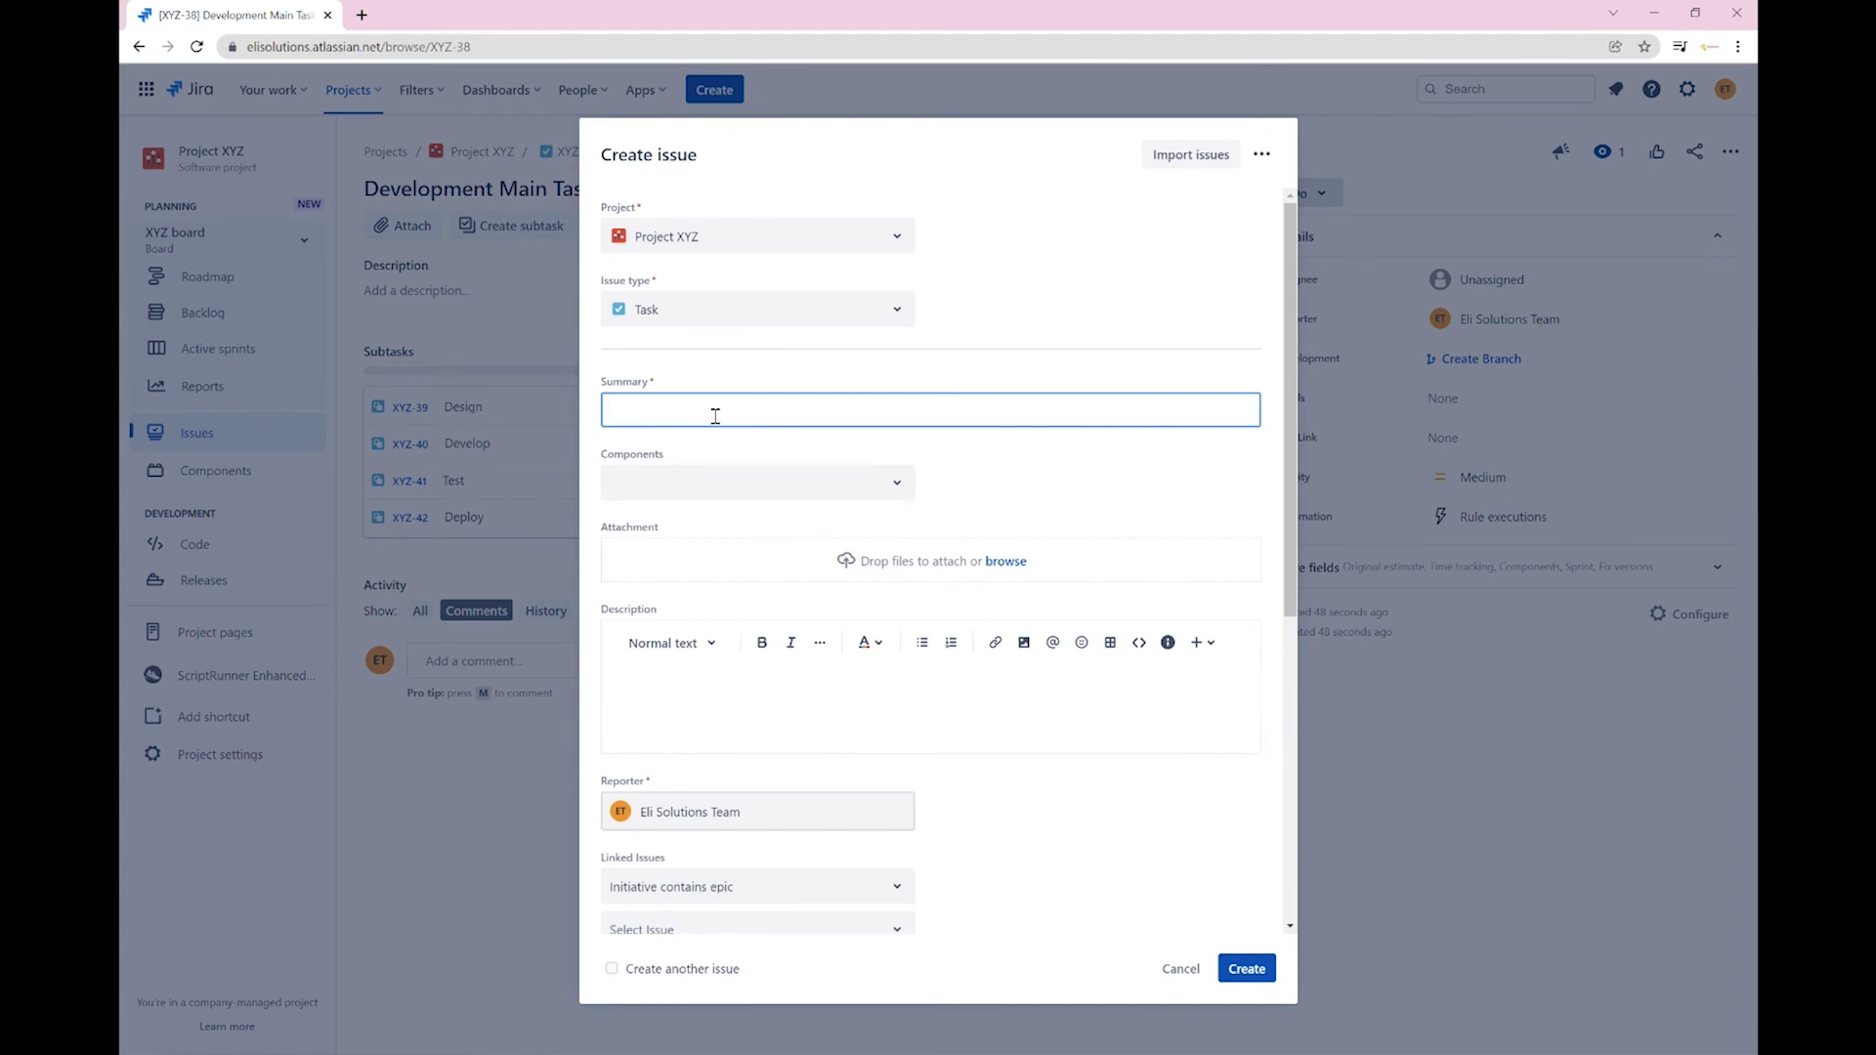
pyautogui.write('Content Main Task')
pyautogui.click(718, 437)
pyautogui.click(1255, 974)
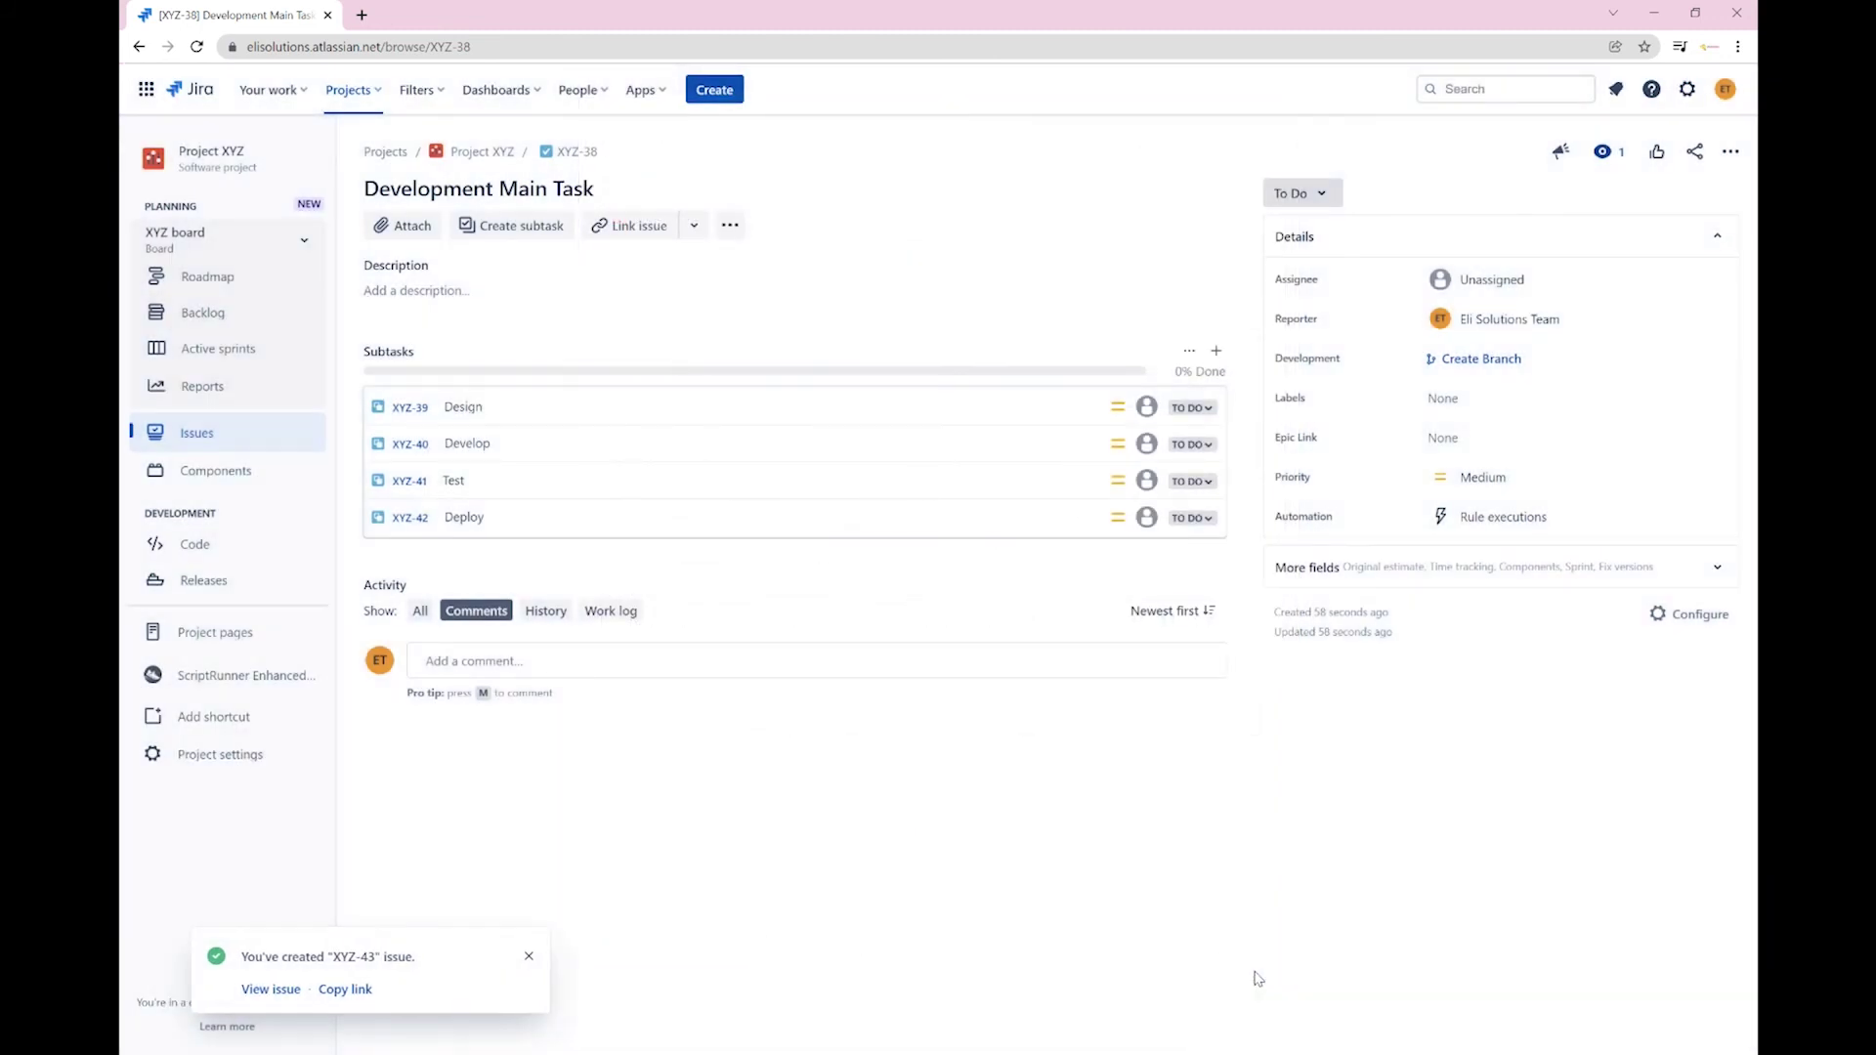
pyautogui.click(271, 990)
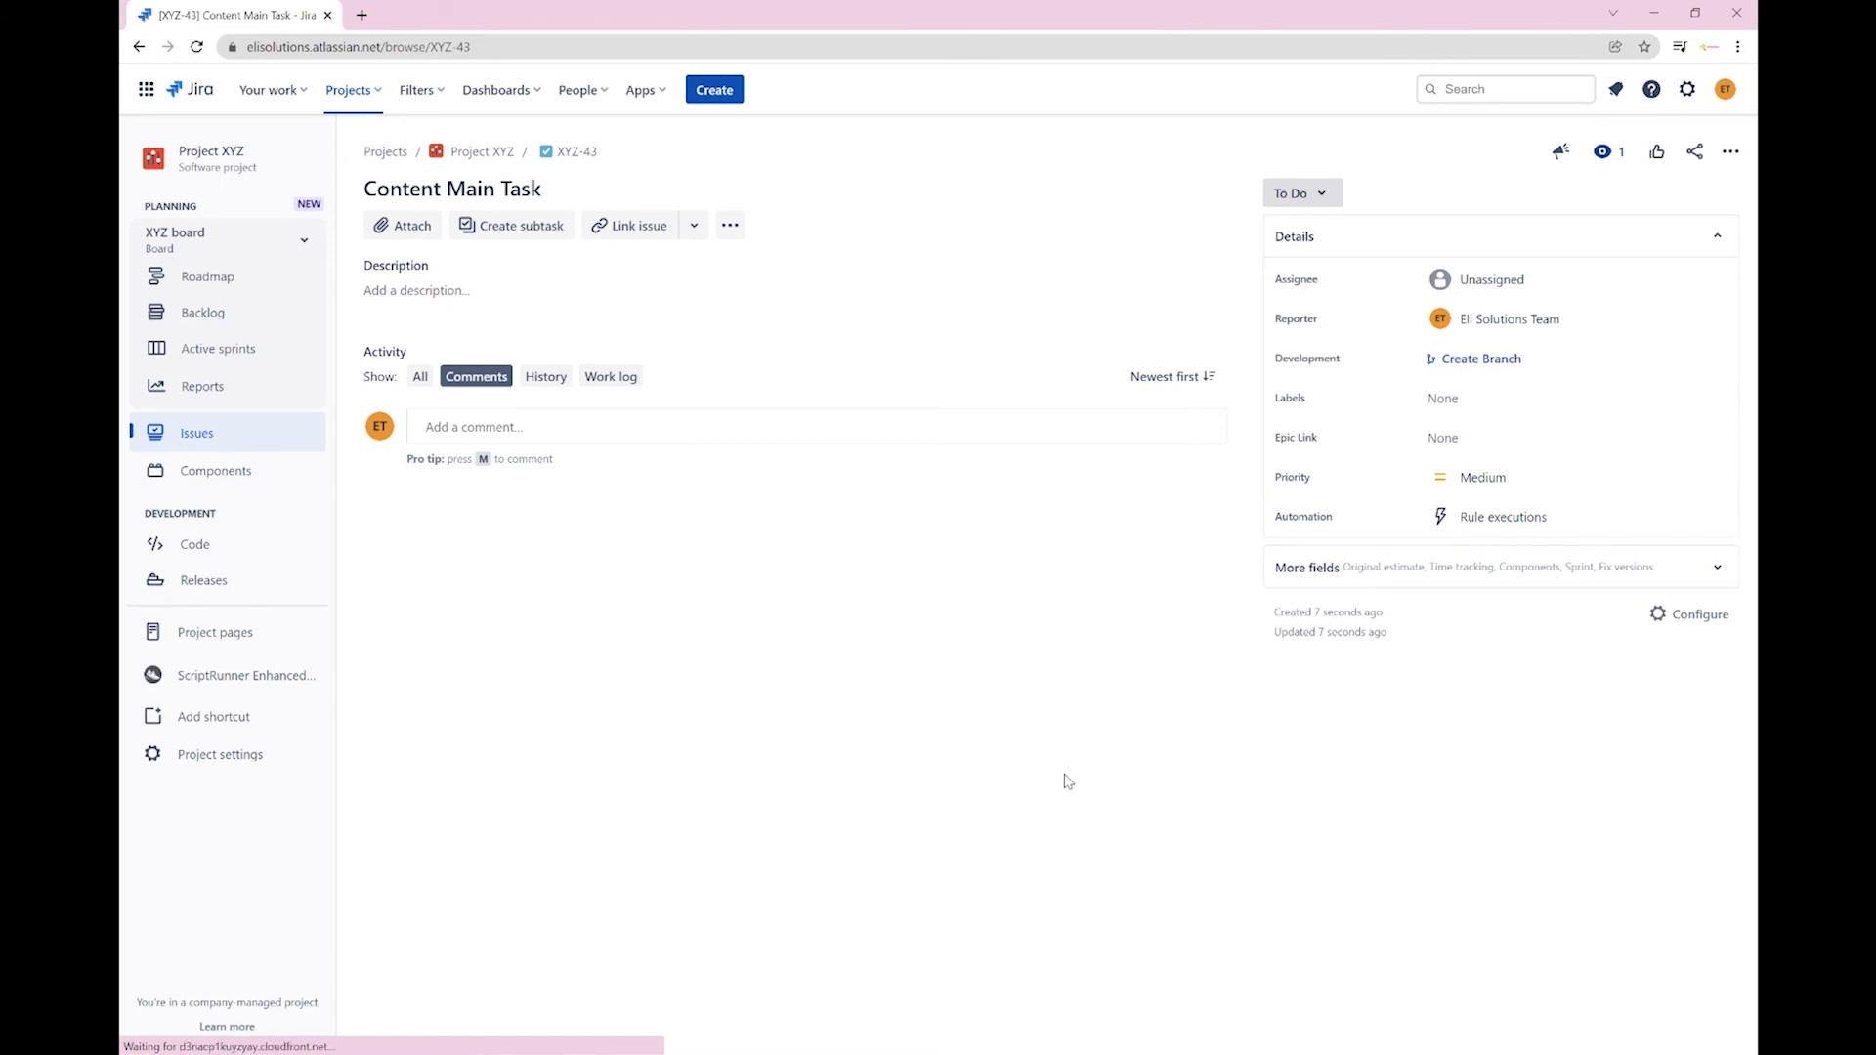
# - Run the Create Content Sub-tasks rule on XYZ-43 and reload to show its sub-tasks
pyautogui.click(1536, 522)
pyautogui.click(1728, 285)
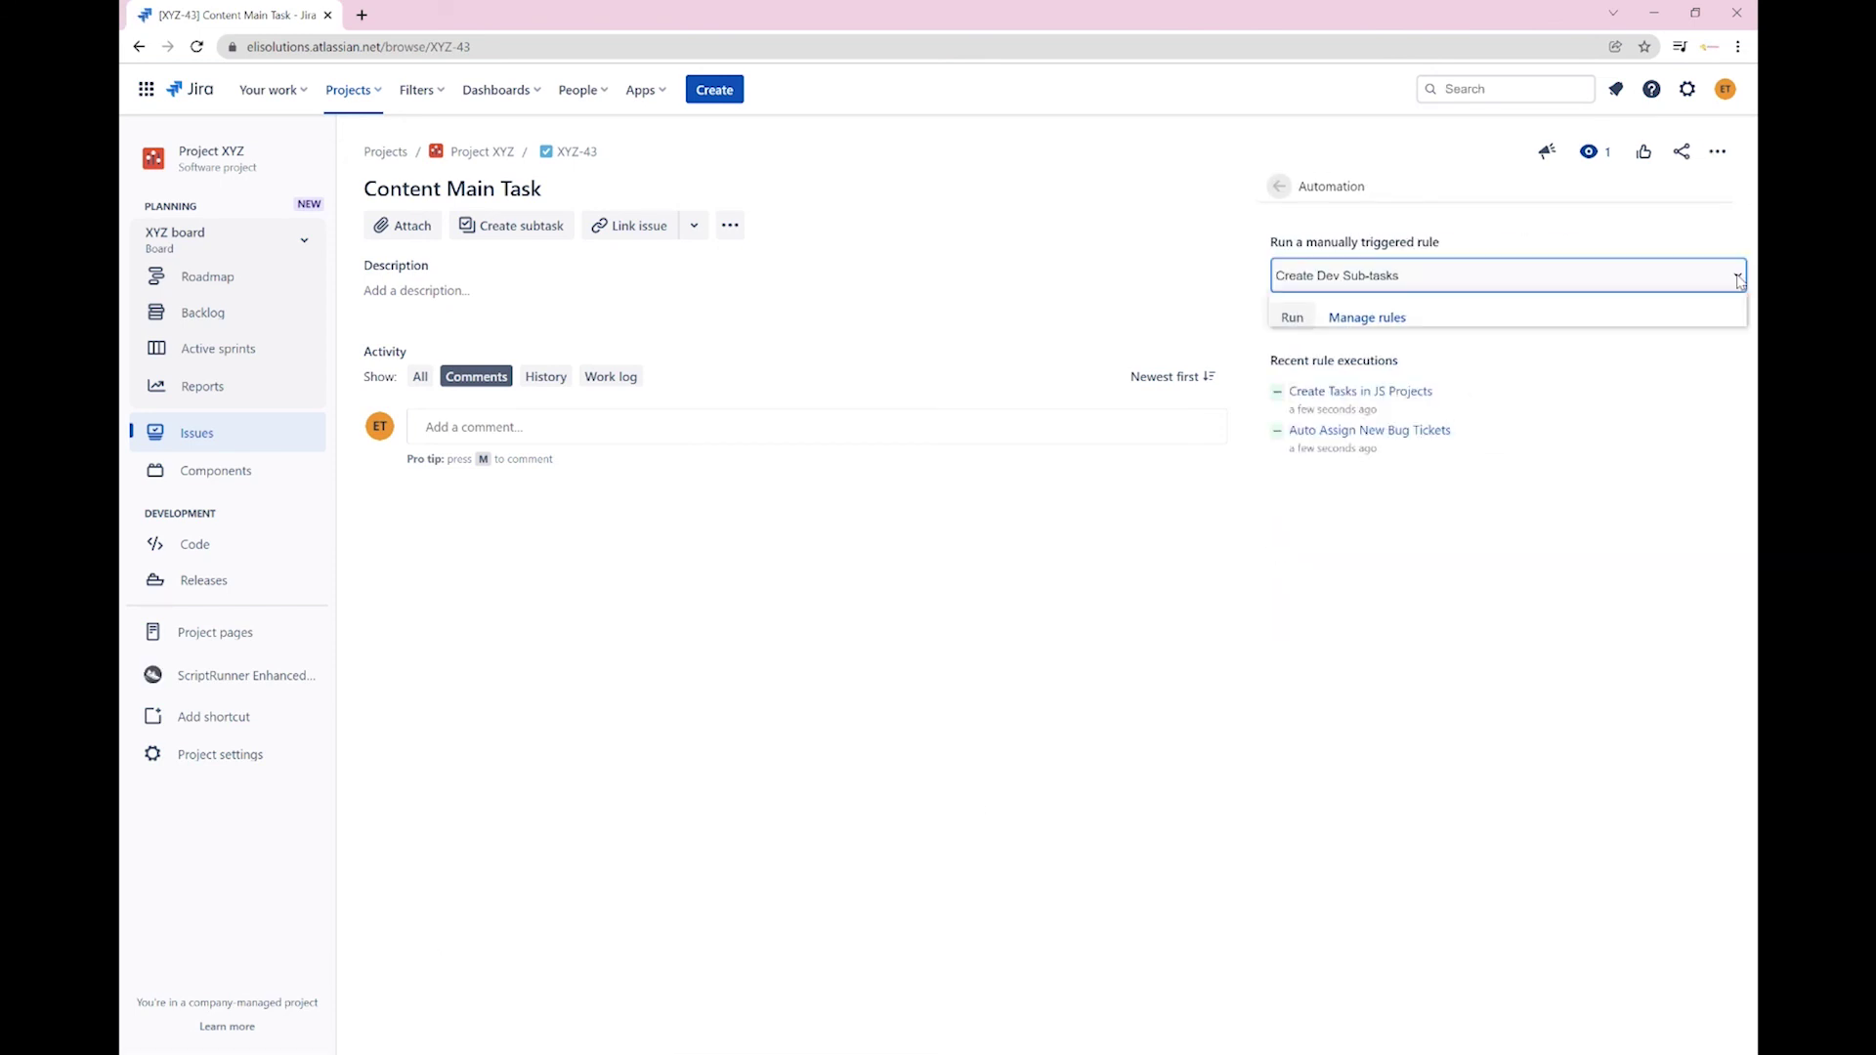
pyautogui.click(1673, 301)
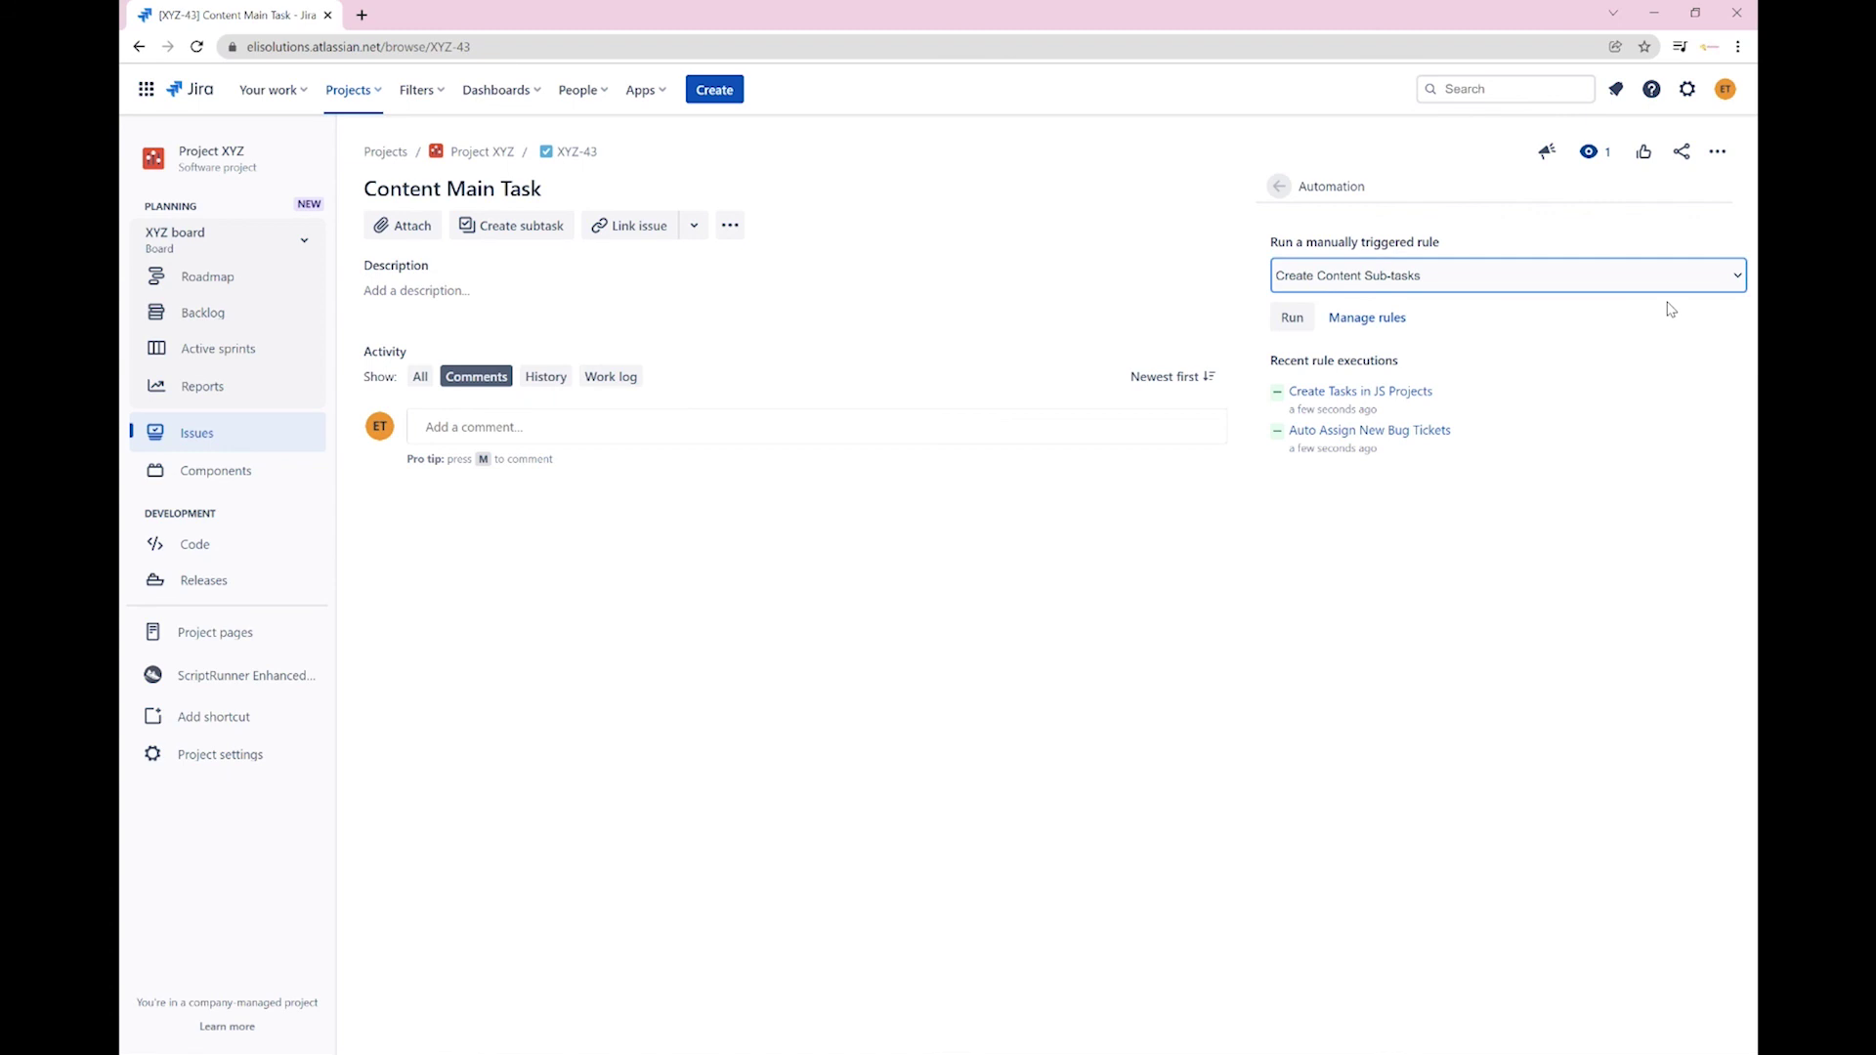
pyautogui.click(1294, 321)
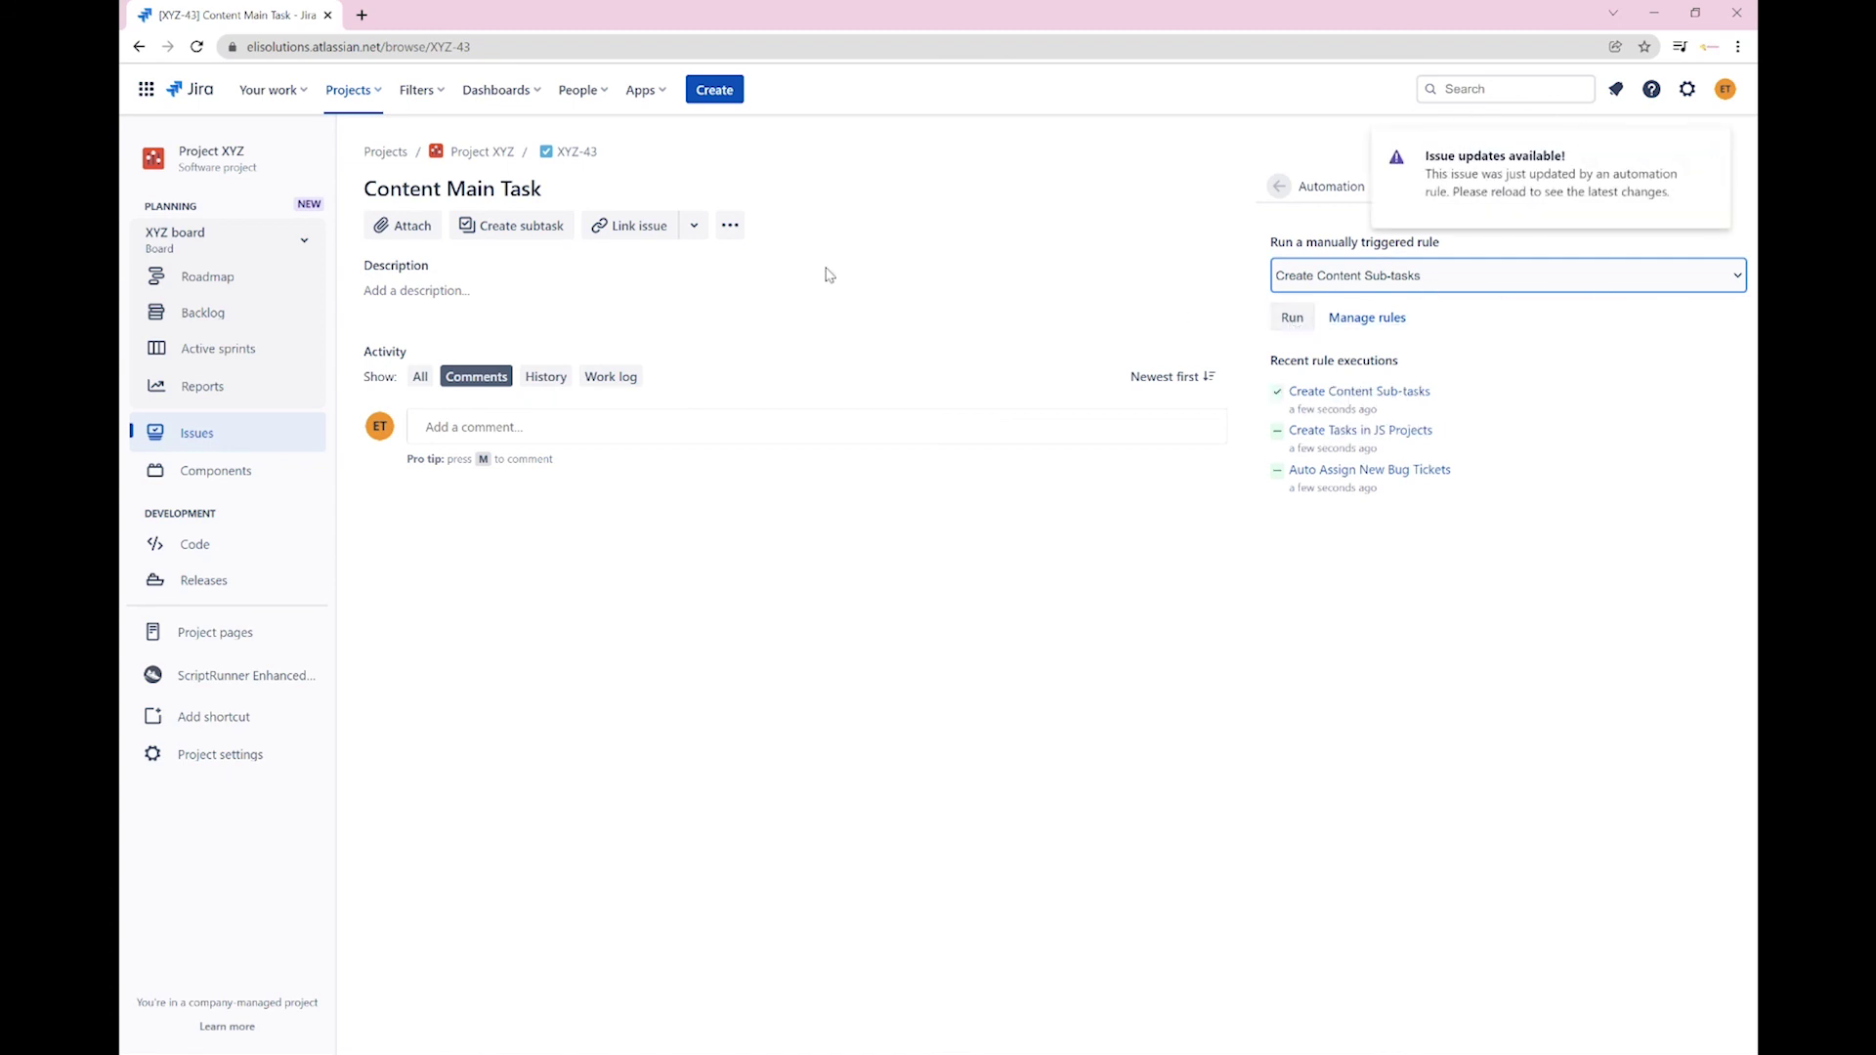
pyautogui.click(198, 48)
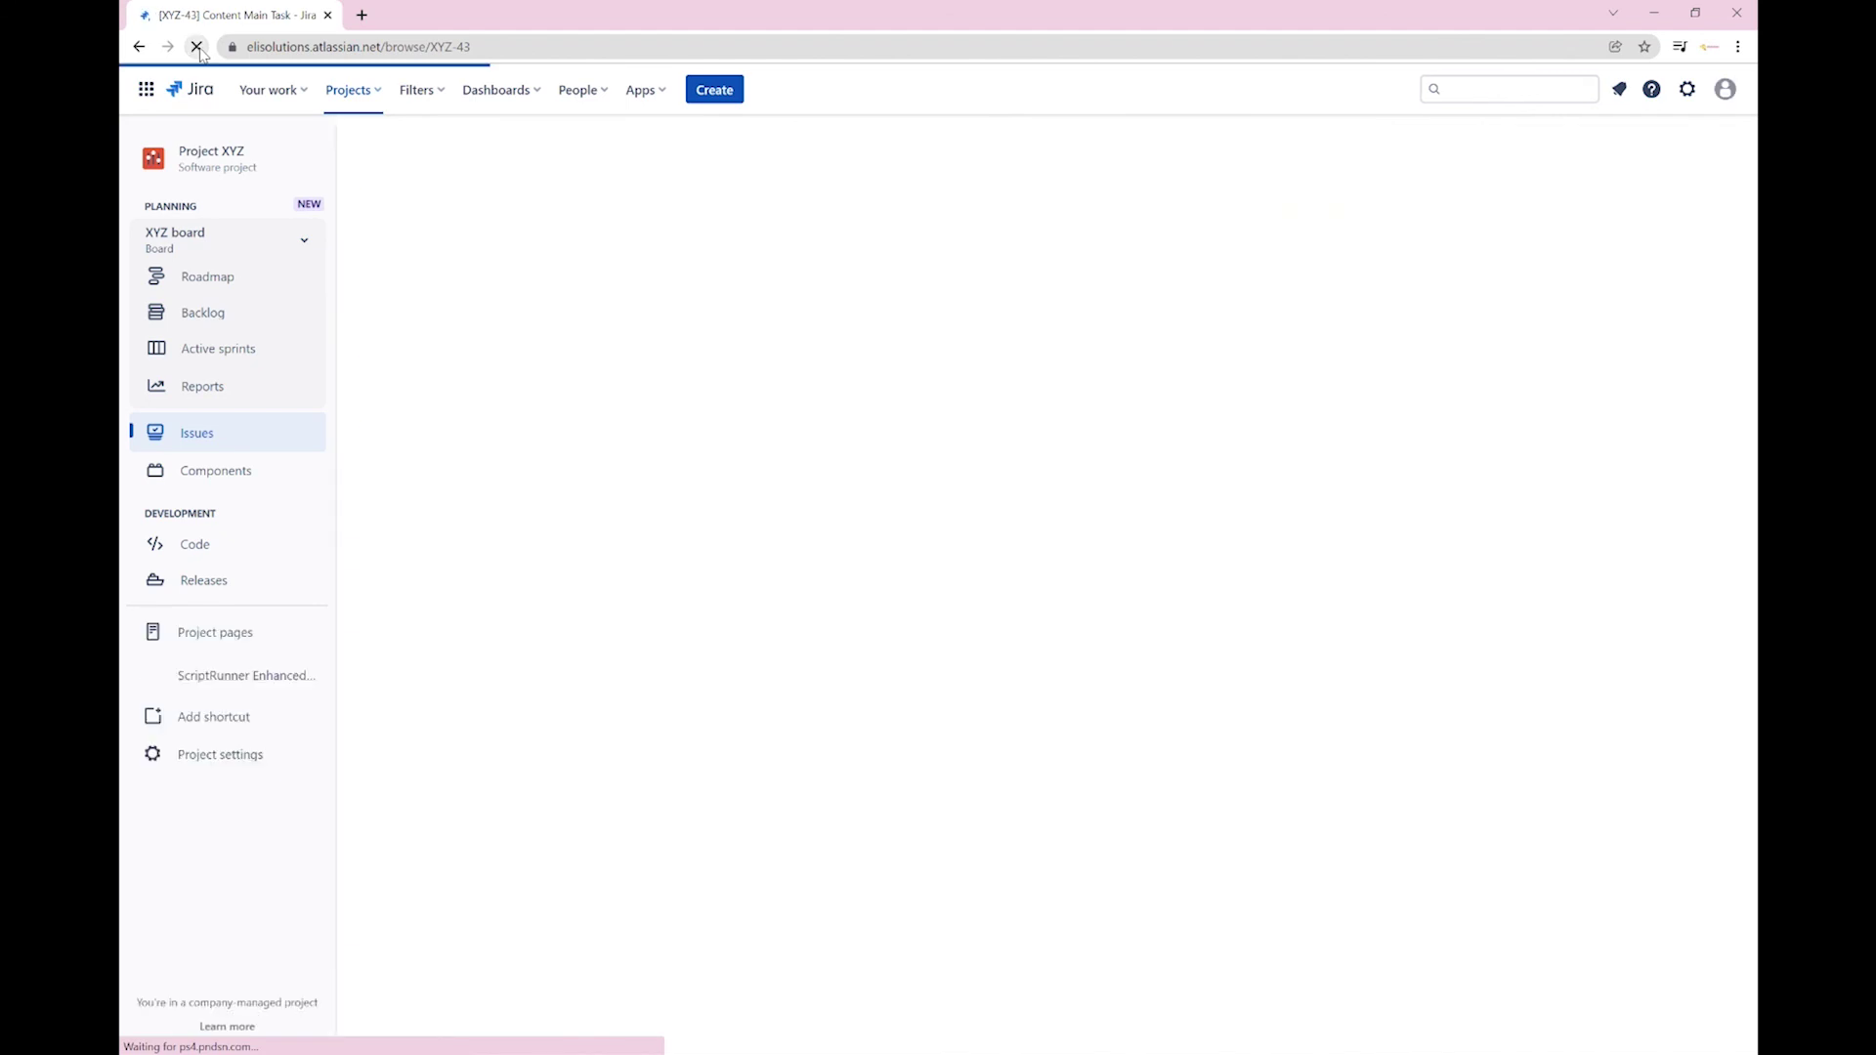